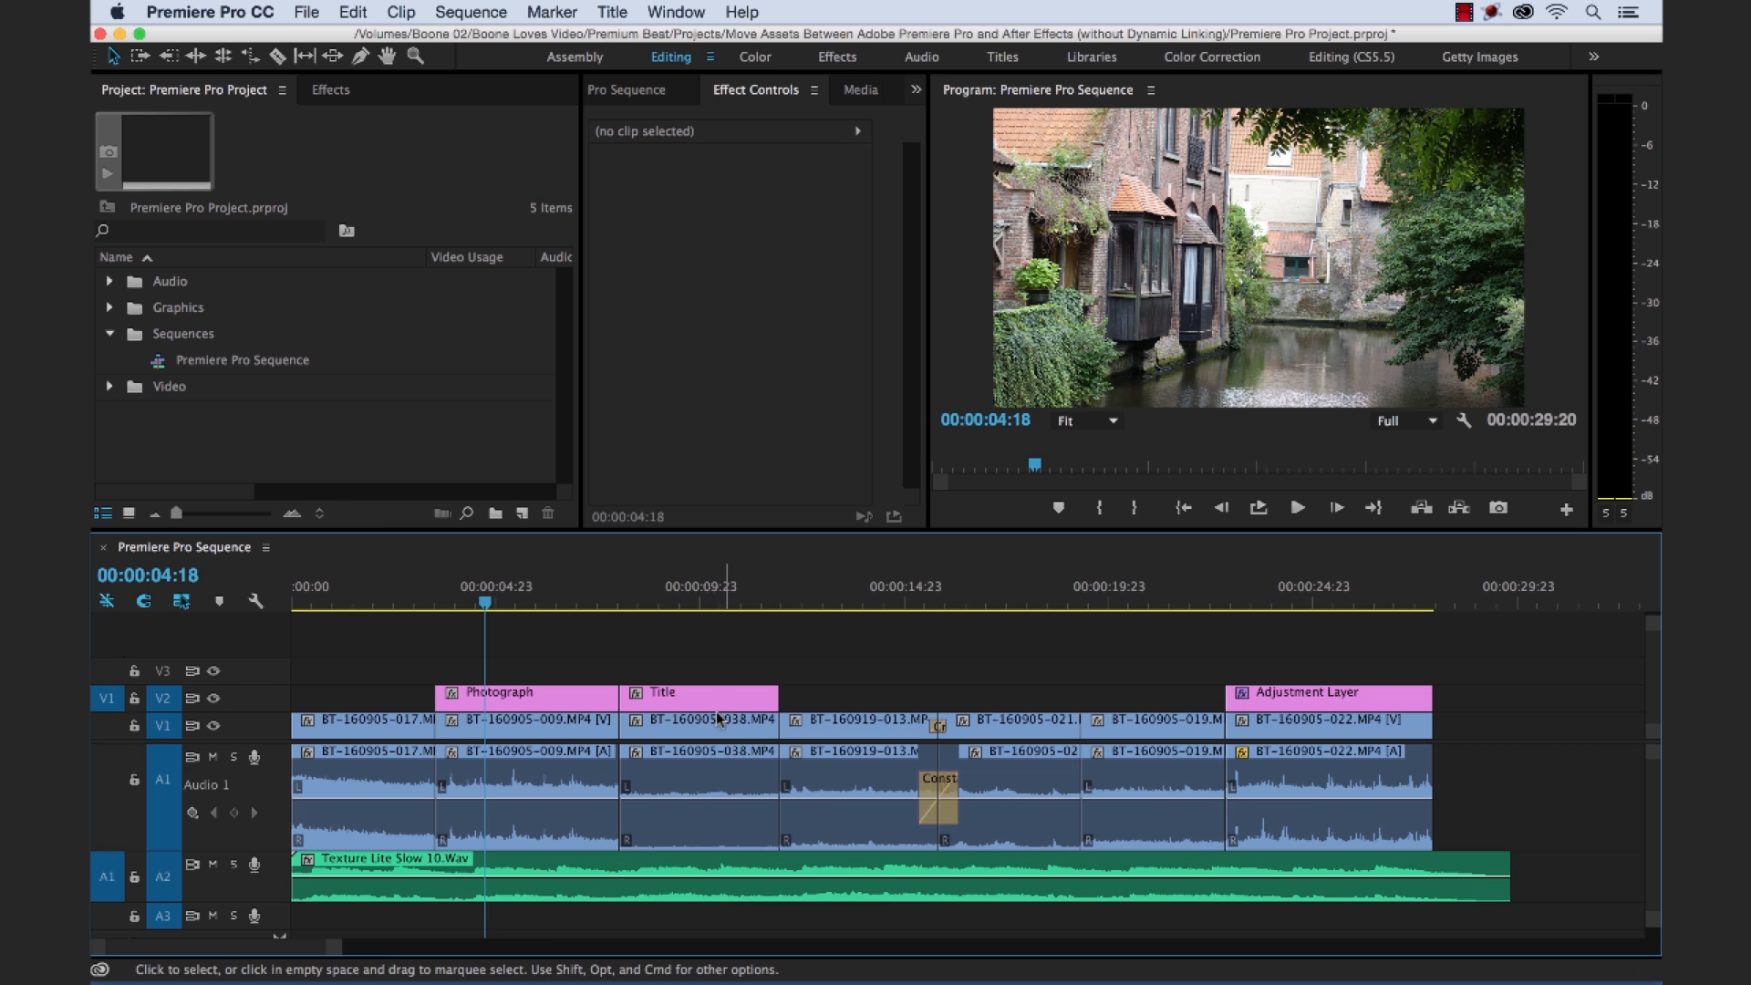
# Park the playhead on the BRUGES title, then show the Photograph clip's opacity and speed settings in Effect Controls.
pyautogui.click(691, 588)
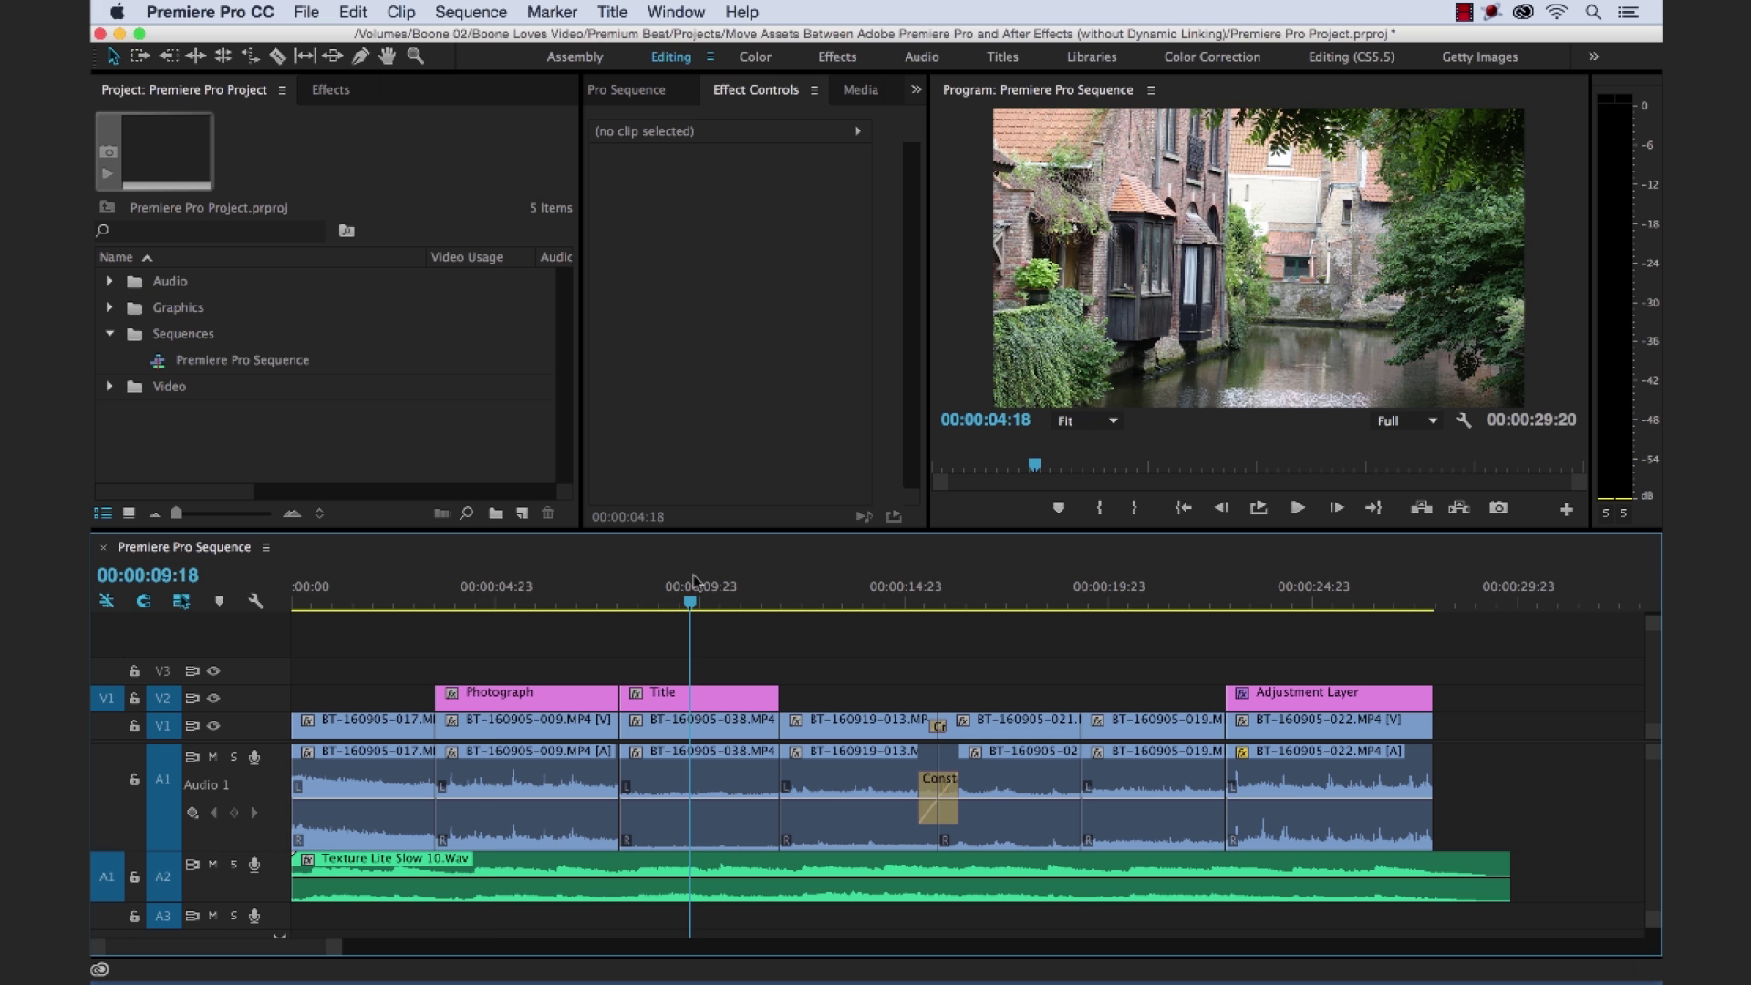
pyautogui.click(552, 588)
pyautogui.click(558, 698)
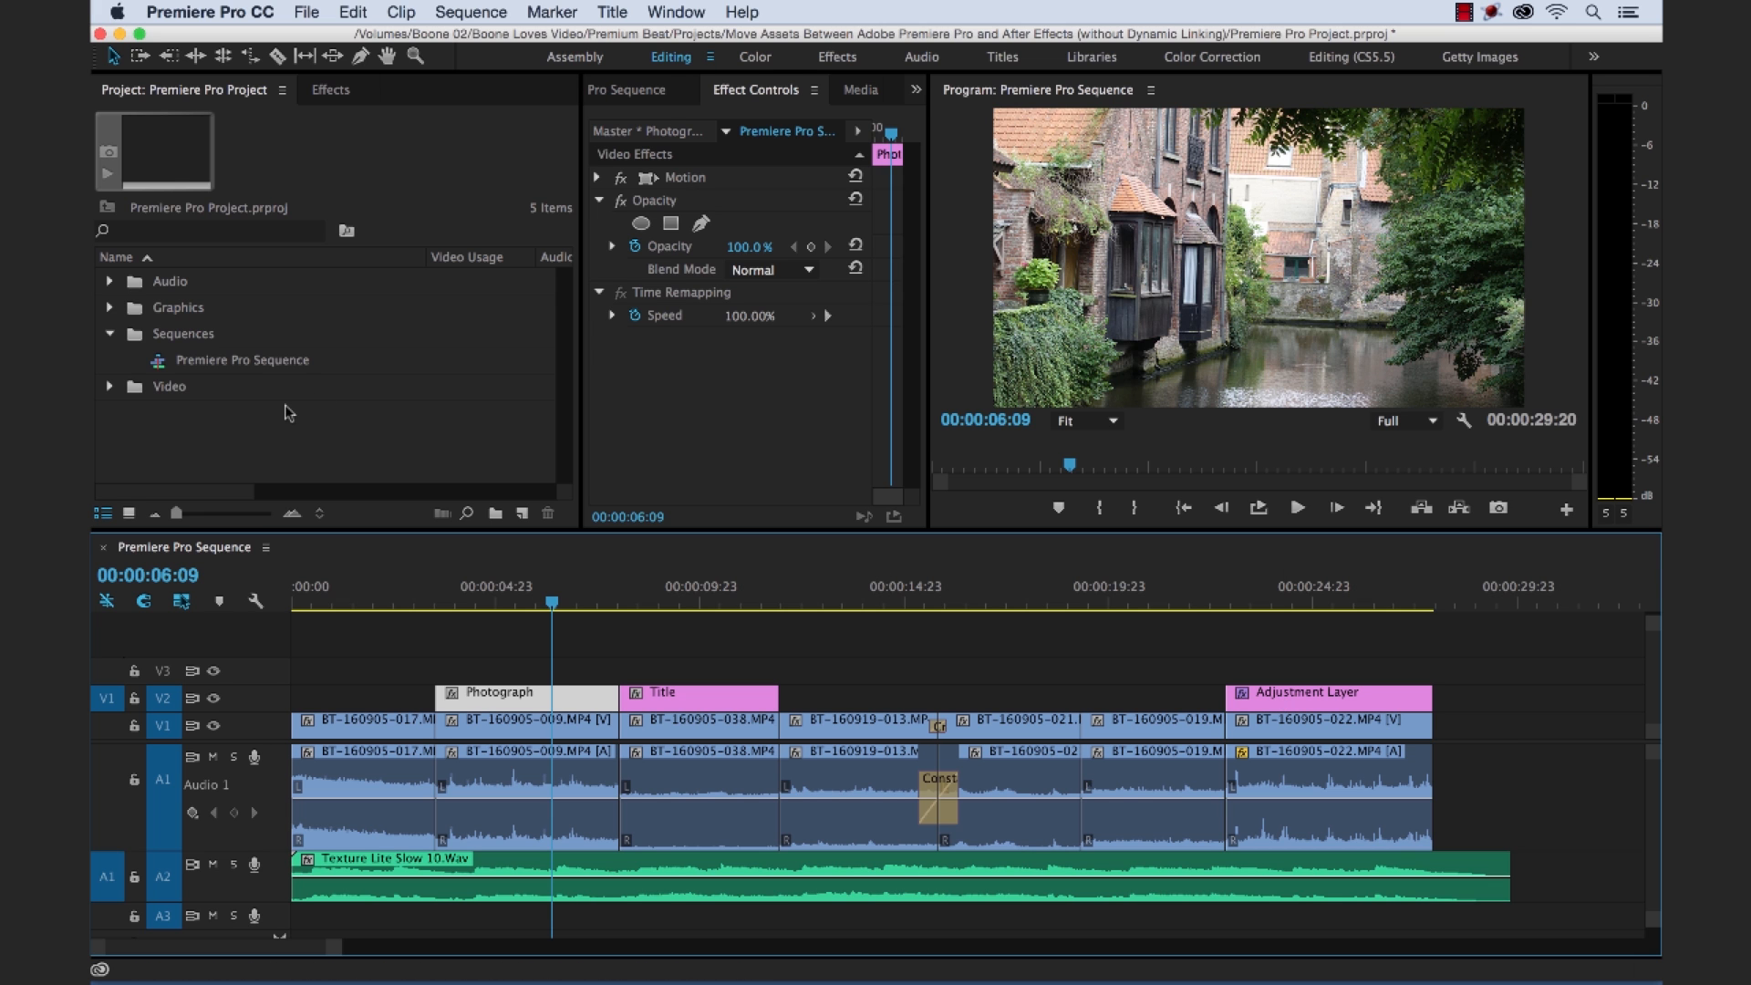
pyautogui.press('super+Tab')
pyautogui.press('super+Tab')
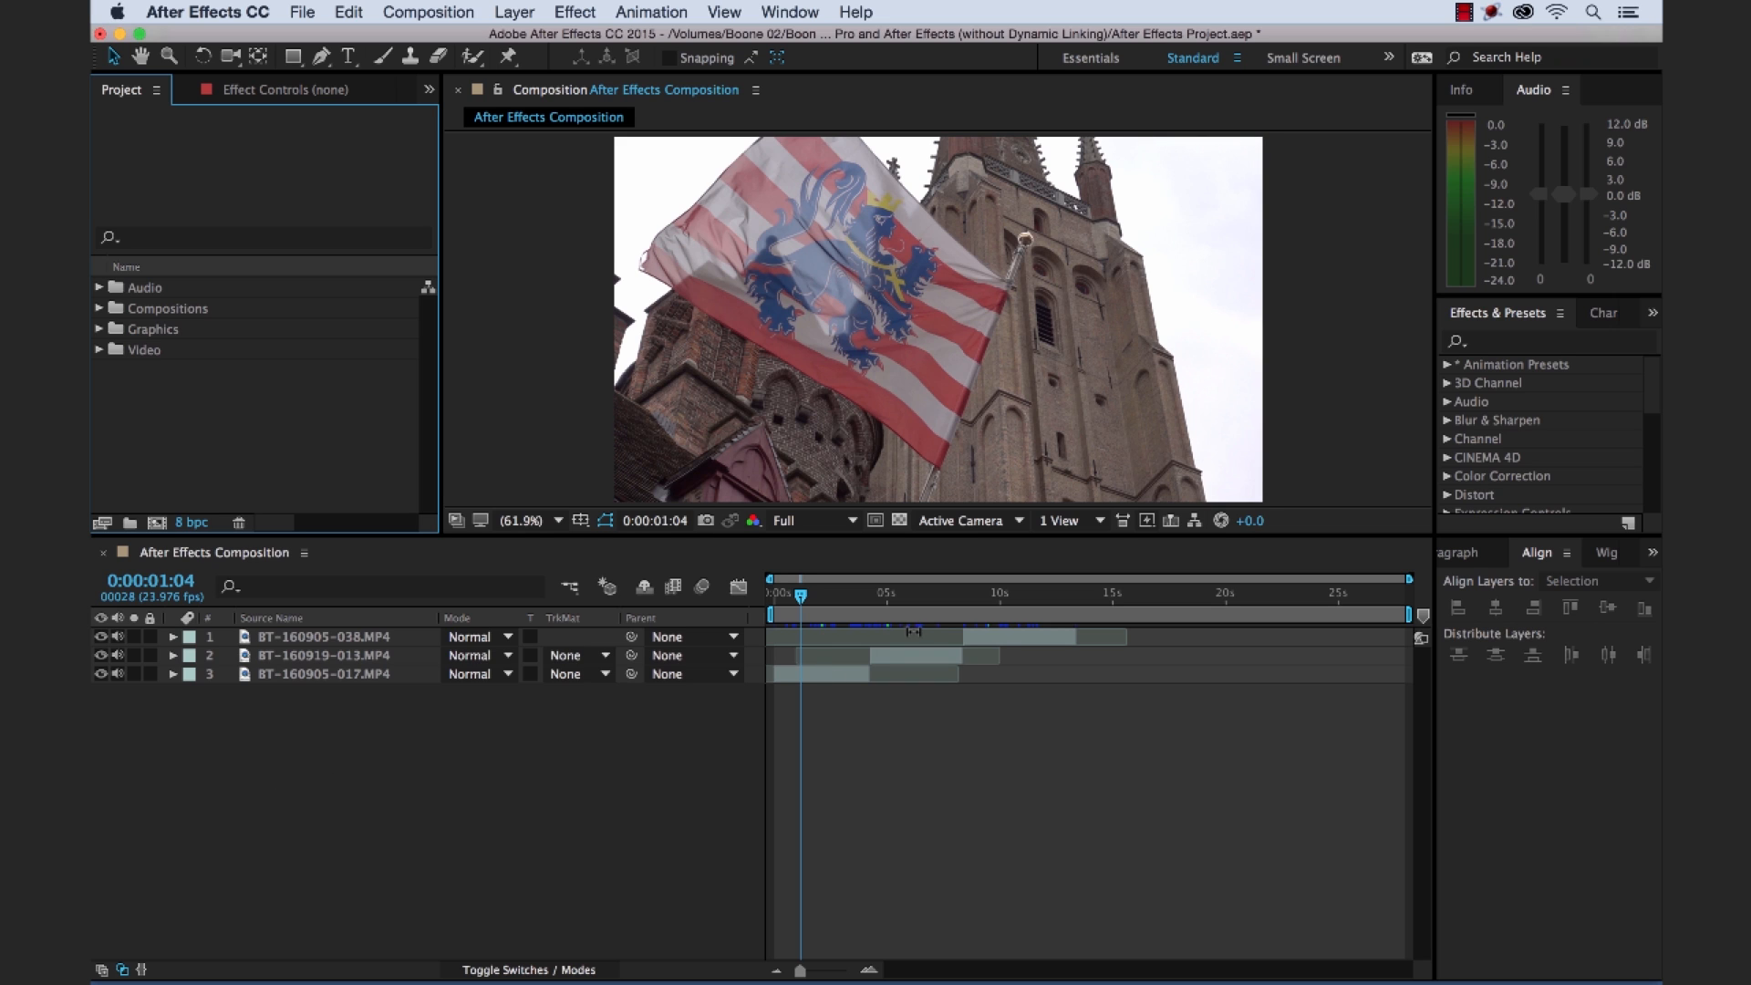
pyautogui.click(100, 351)
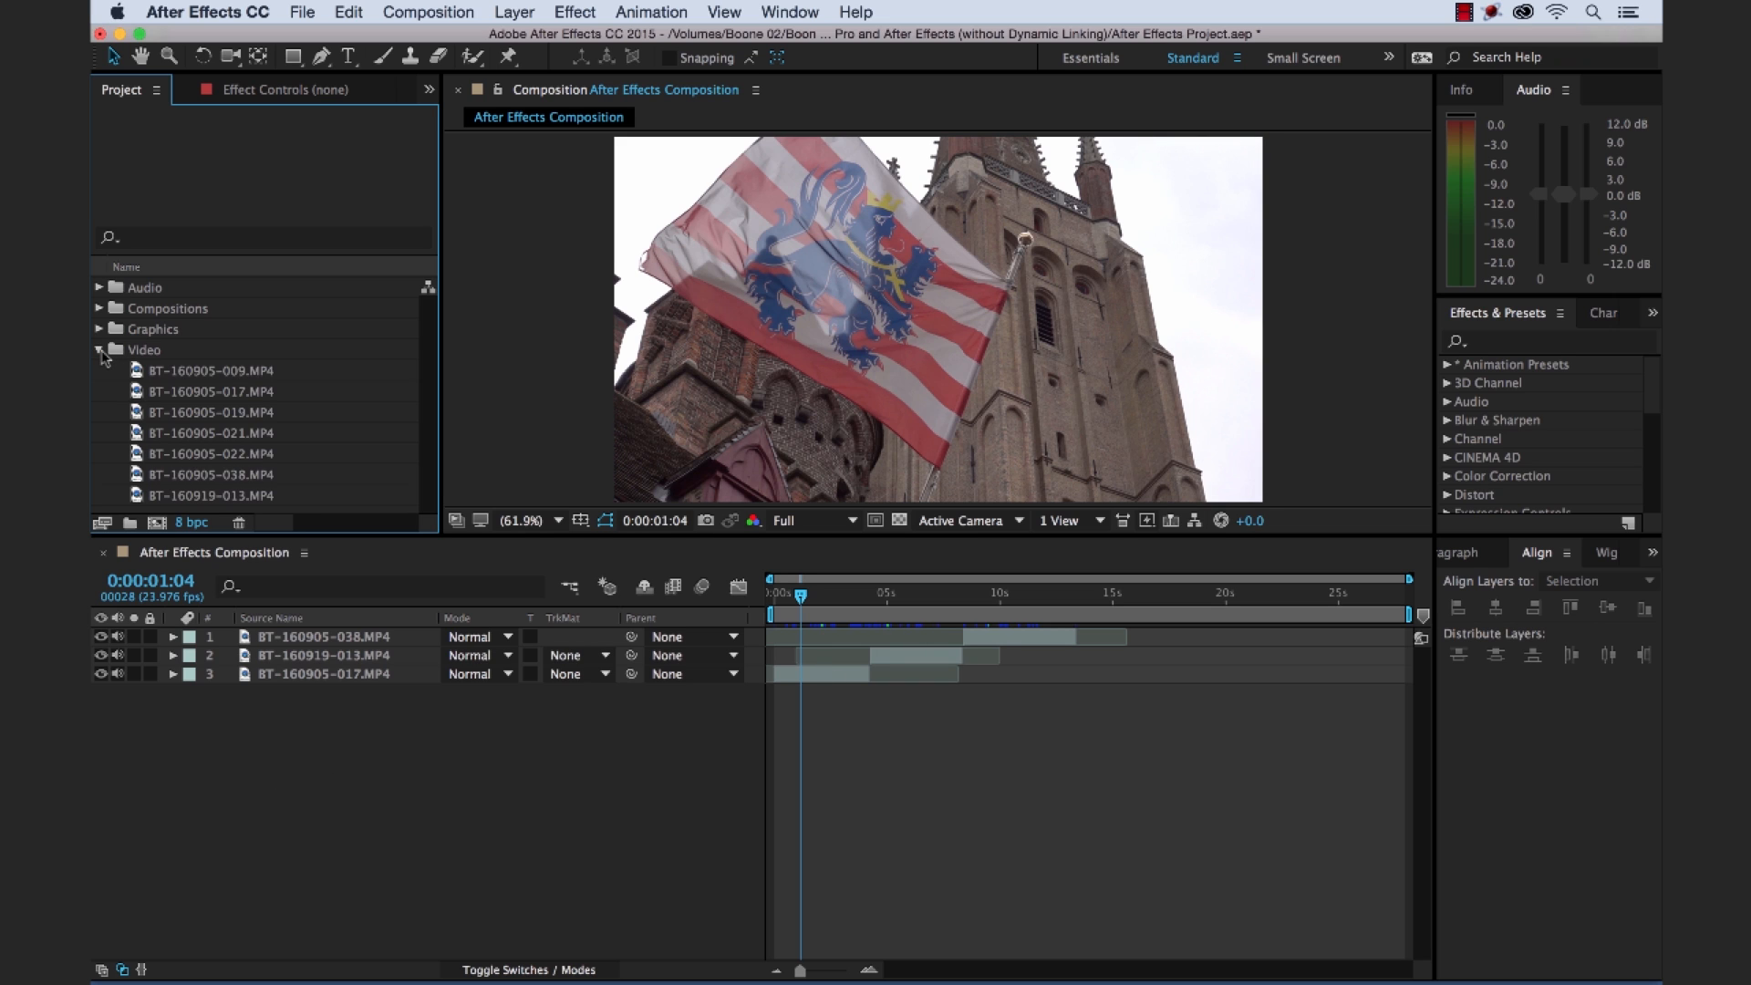
pyautogui.click(102, 357)
pyautogui.click(169, 310)
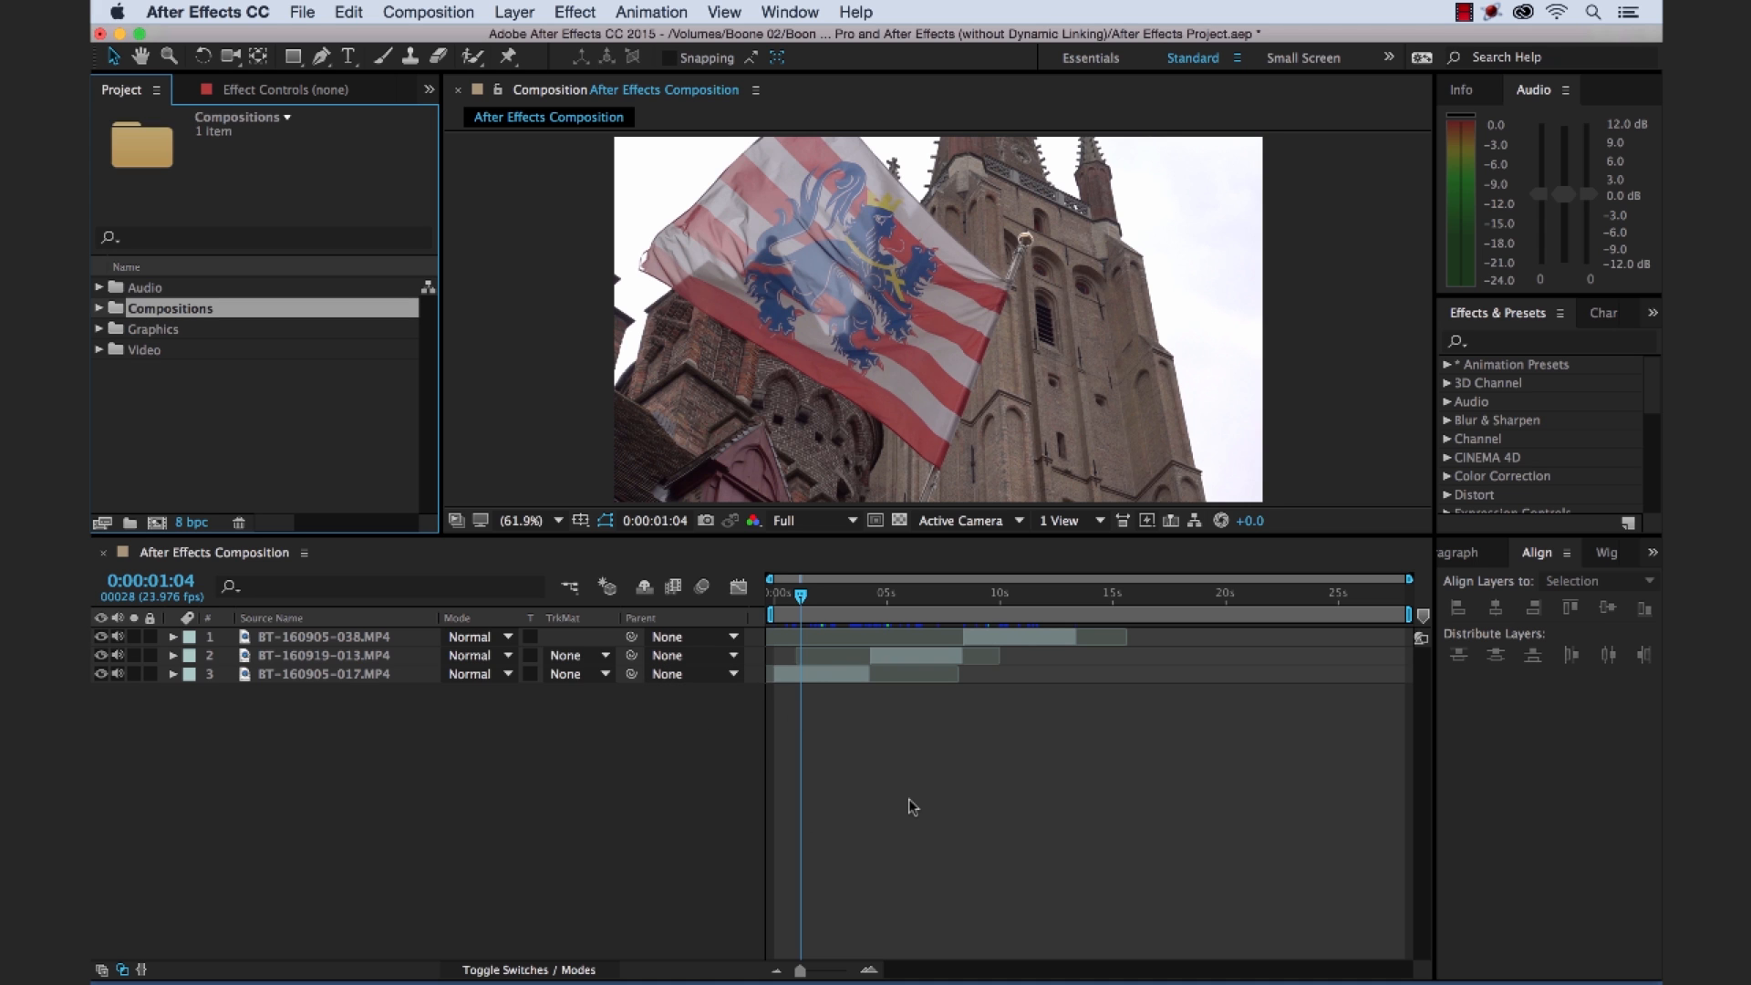
pyautogui.press('super+Tab')
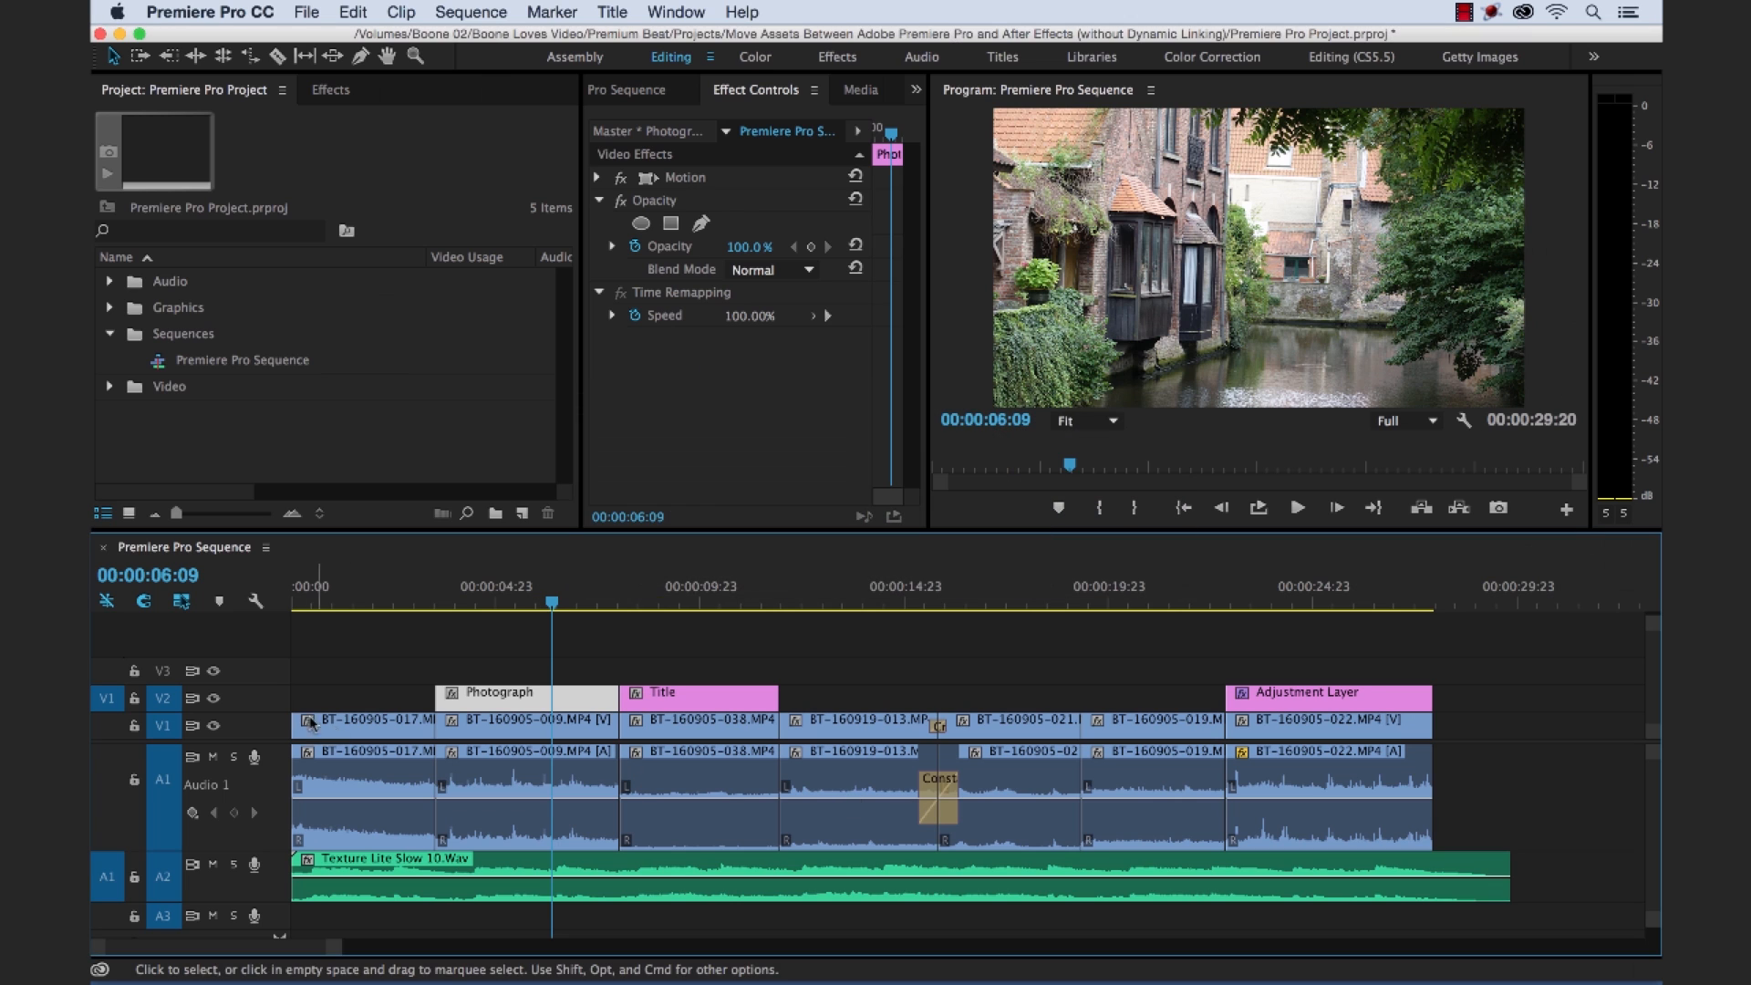
# Deselect the Photograph clip and copy BT-160905-009.MP4 from the expanded Video bin.
pyautogui.click(861, 653)
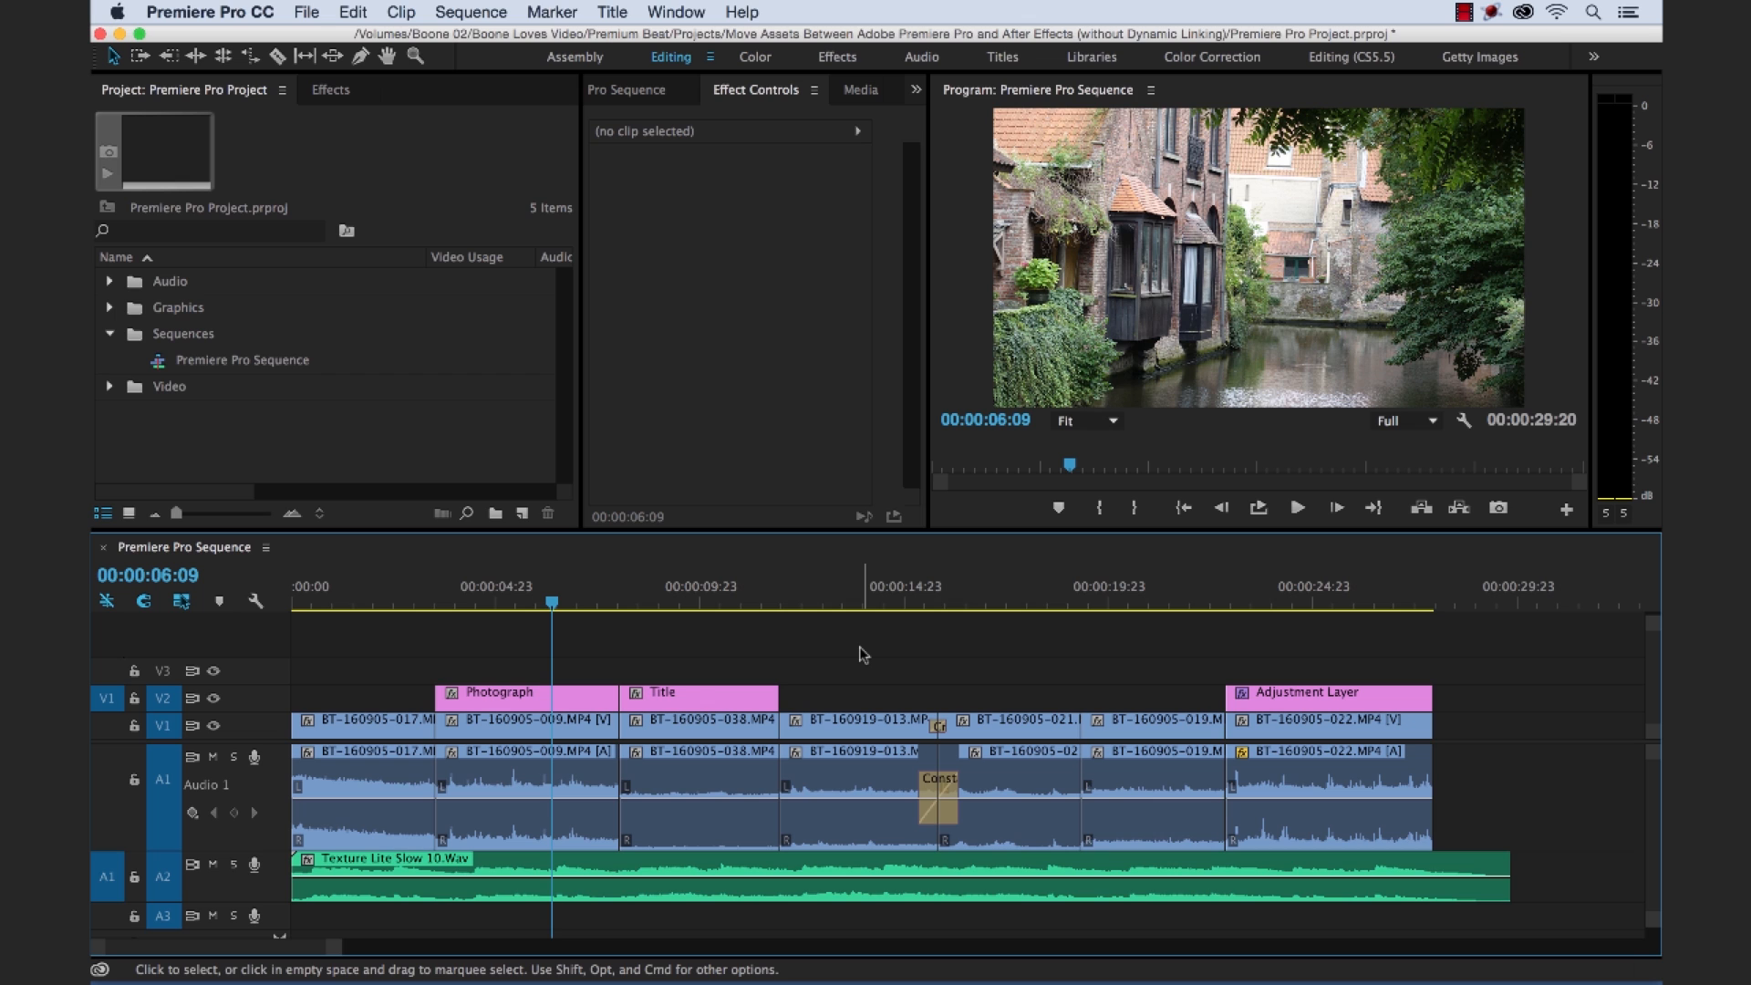
pyautogui.click(112, 337)
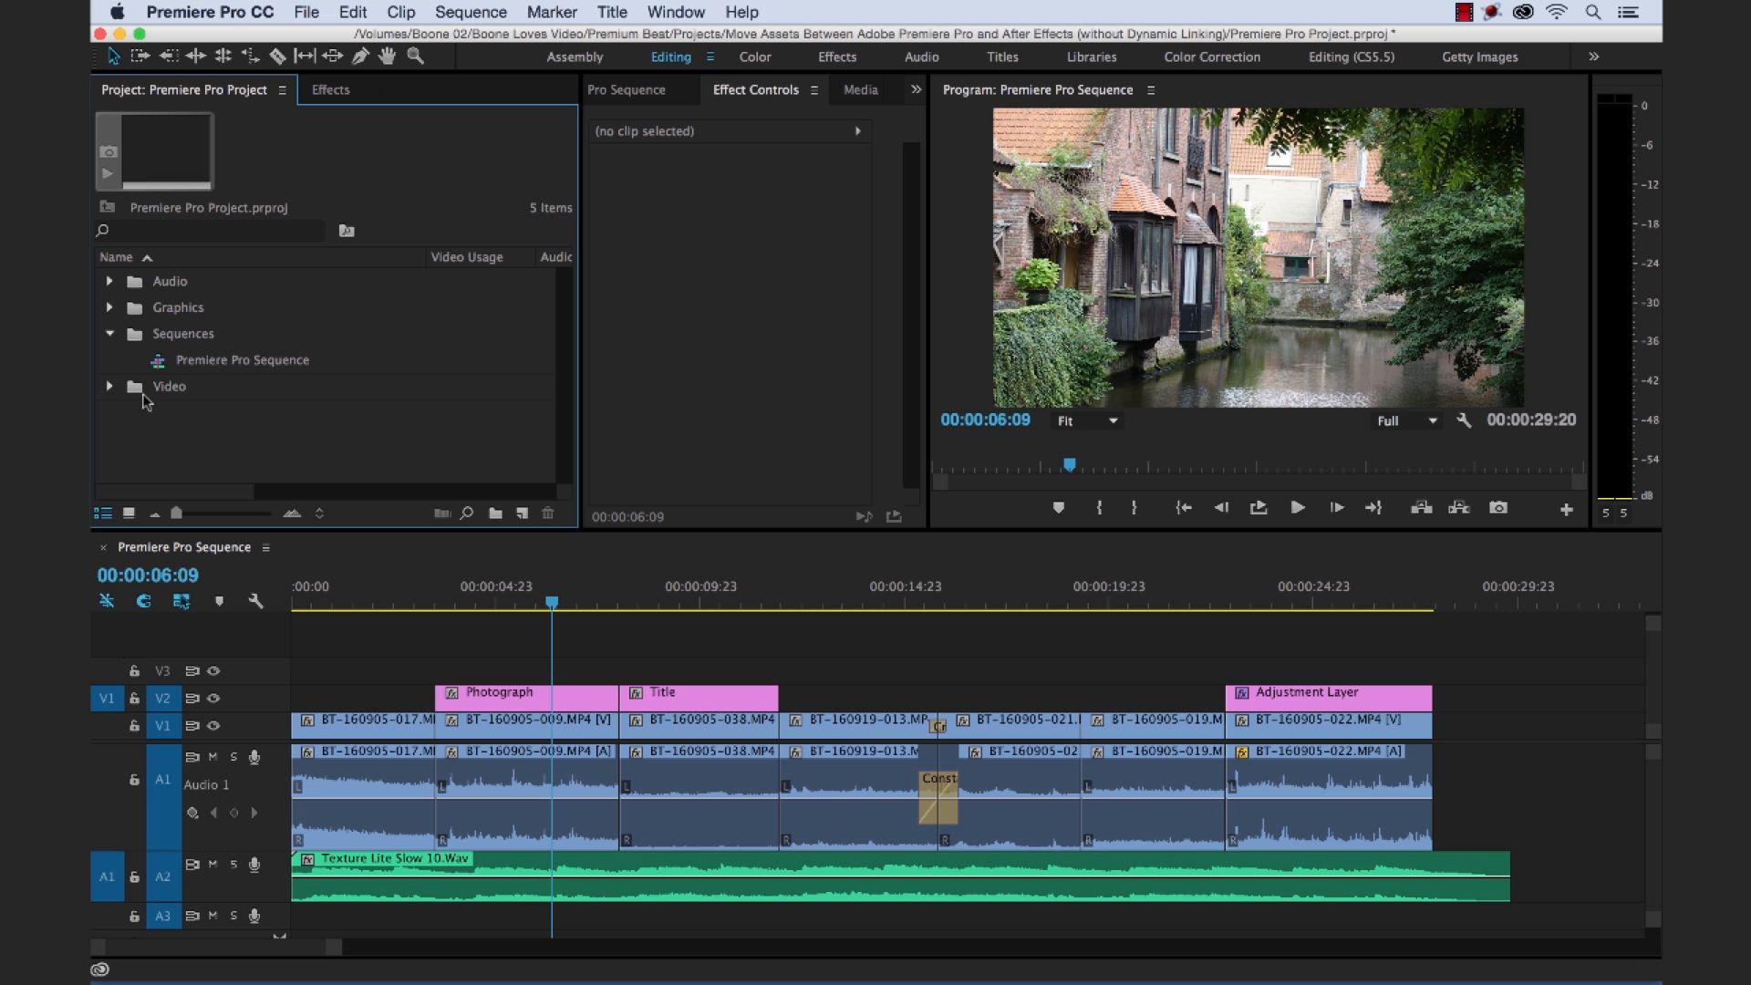
pyautogui.click(112, 388)
pyautogui.scroll(-2, 278, 386)
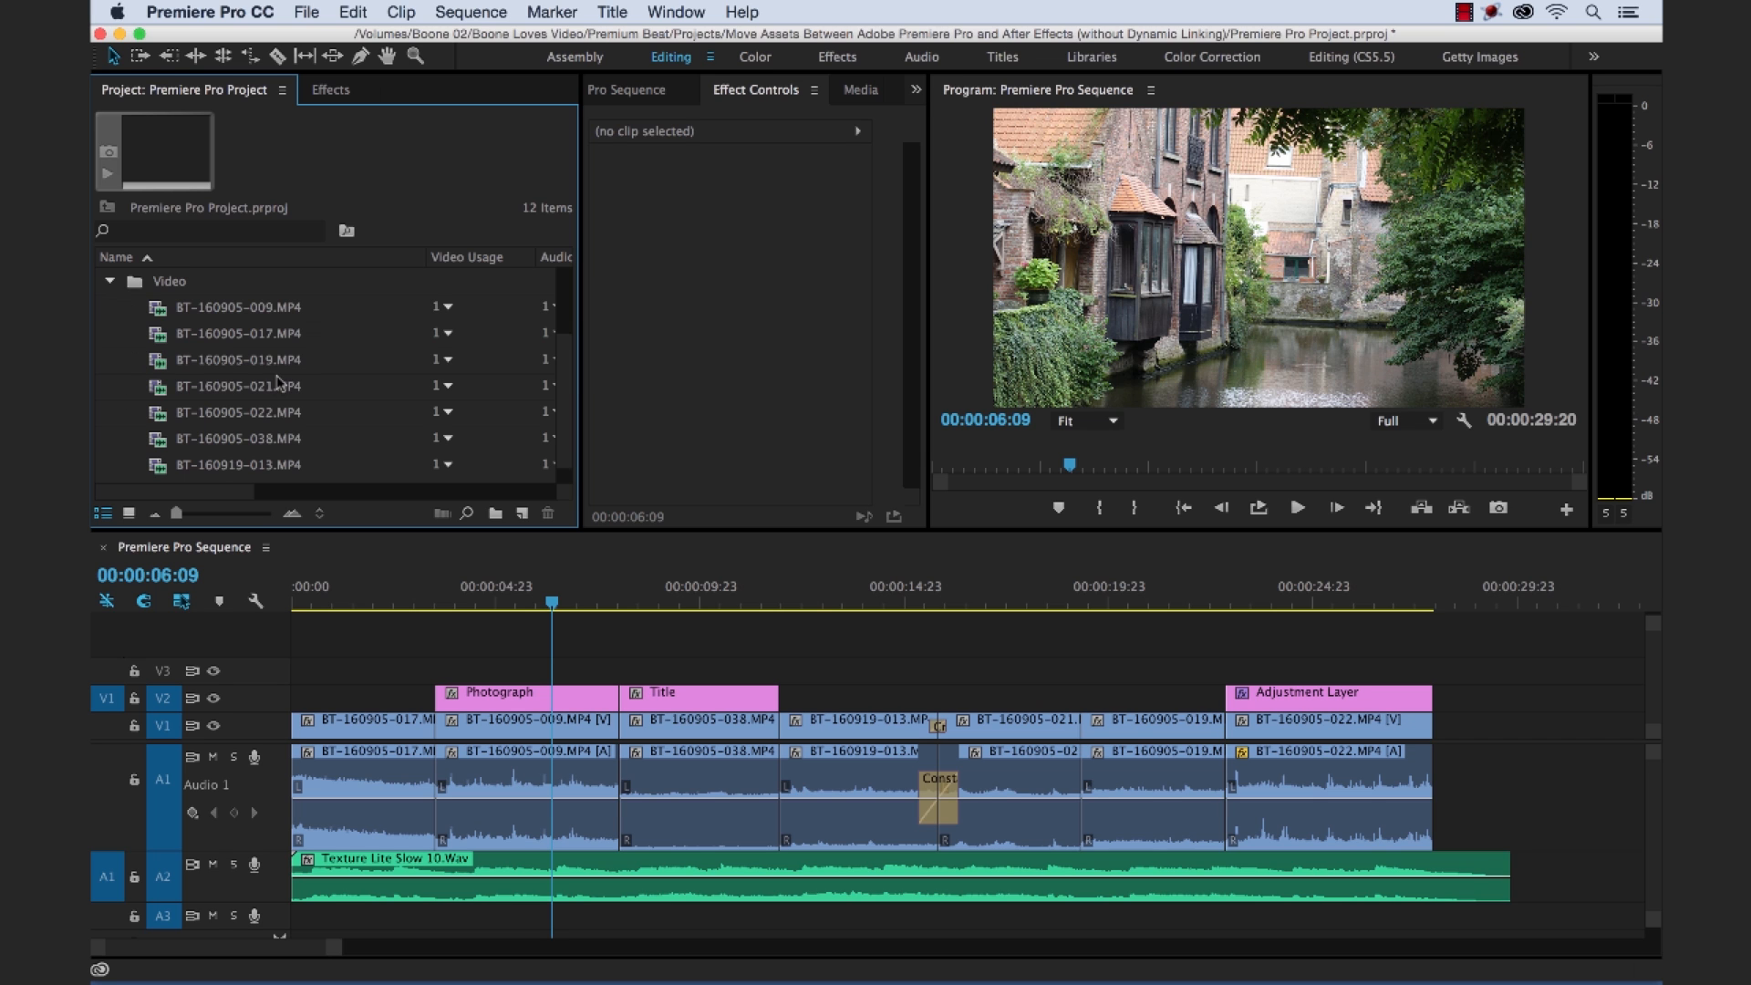
pyautogui.scroll(2, 277, 385)
pyautogui.click(161, 412)
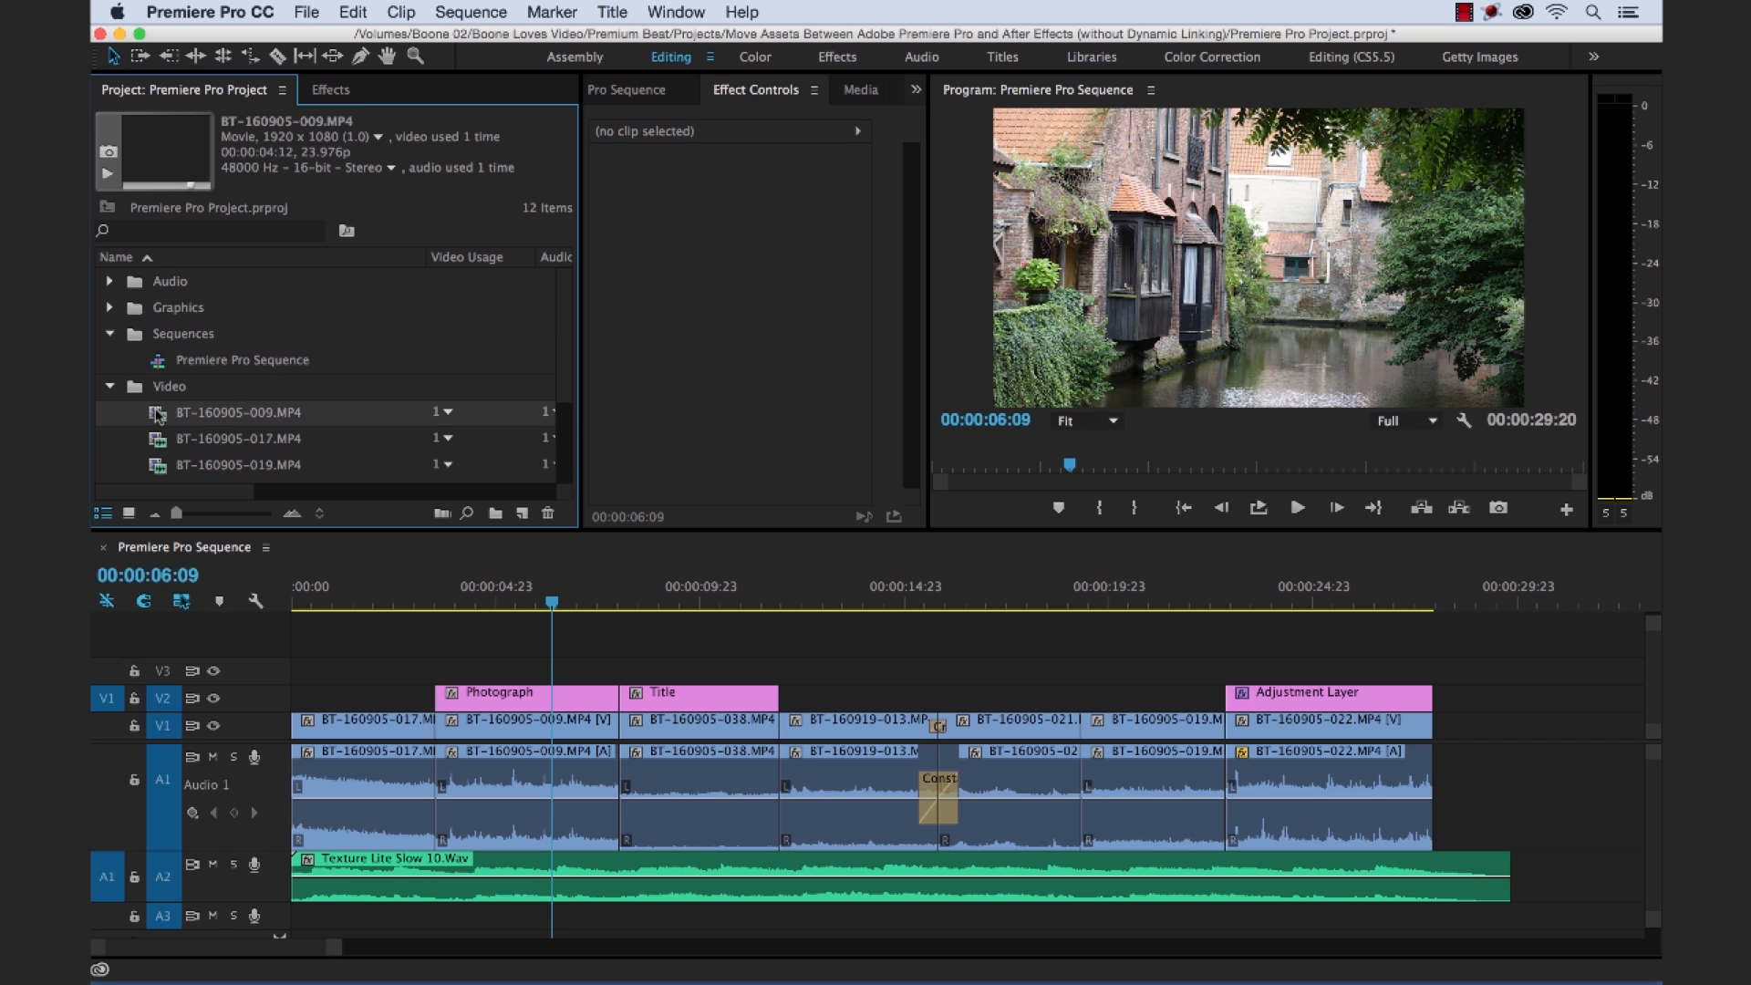
pyautogui.press('super+c')
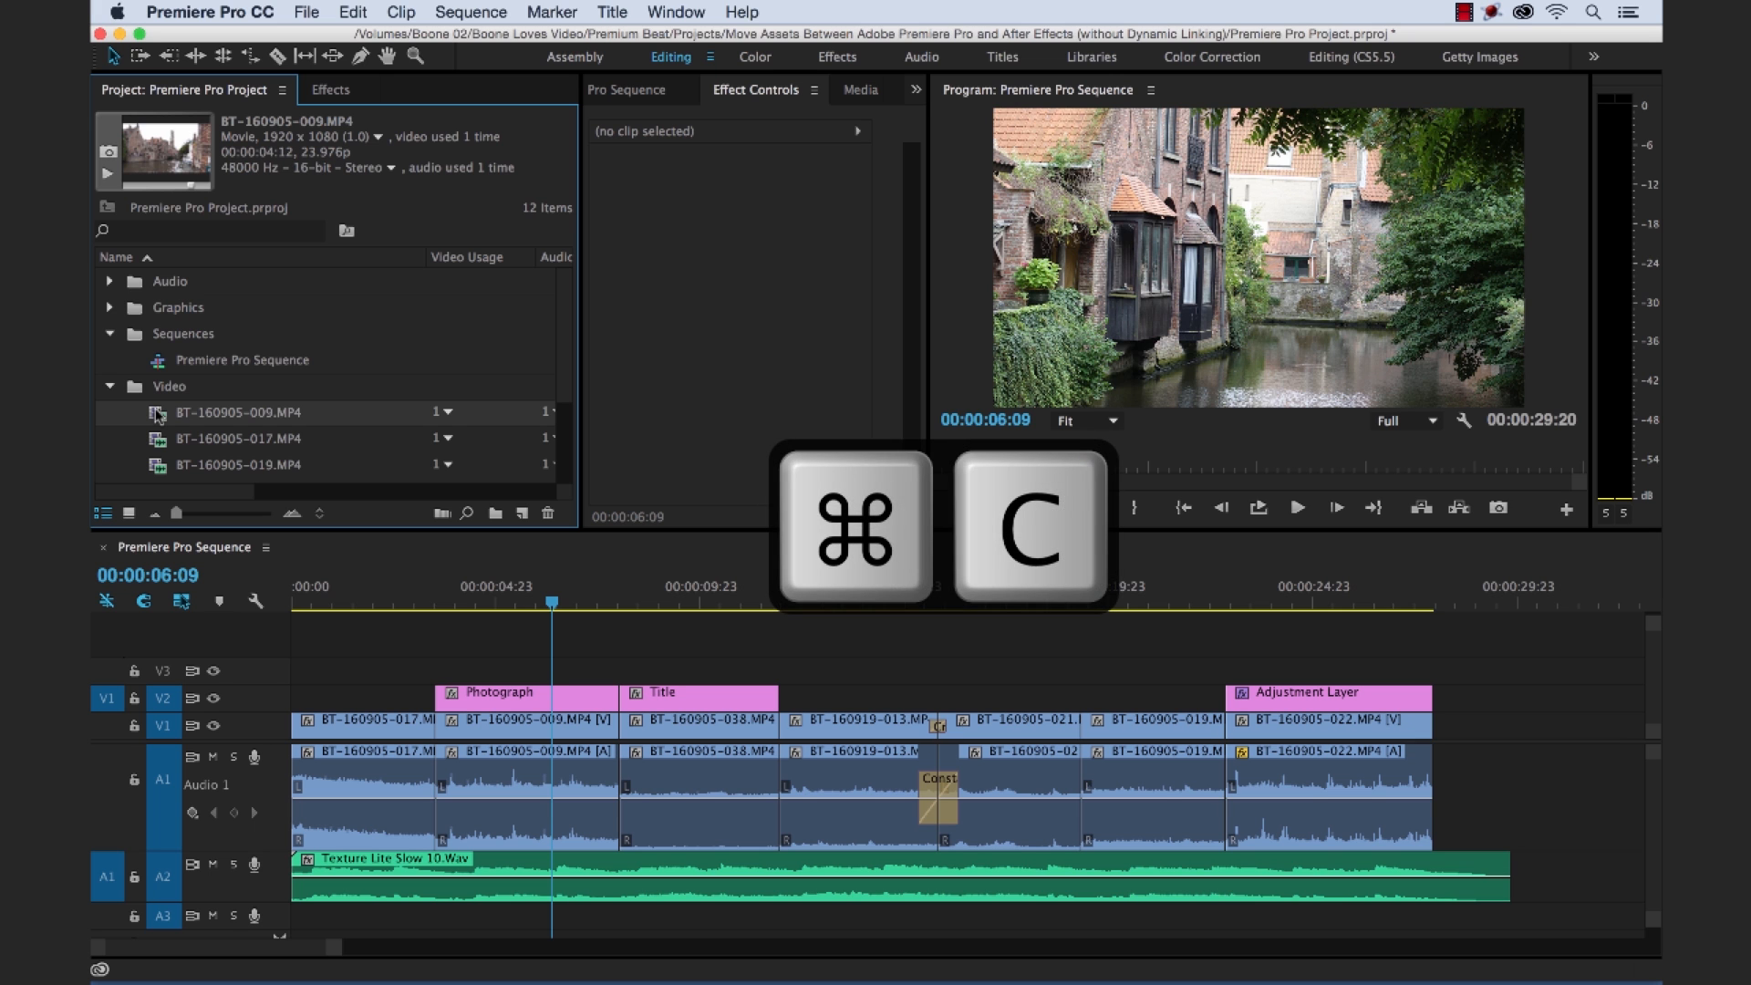
pyautogui.press('super+Tab')
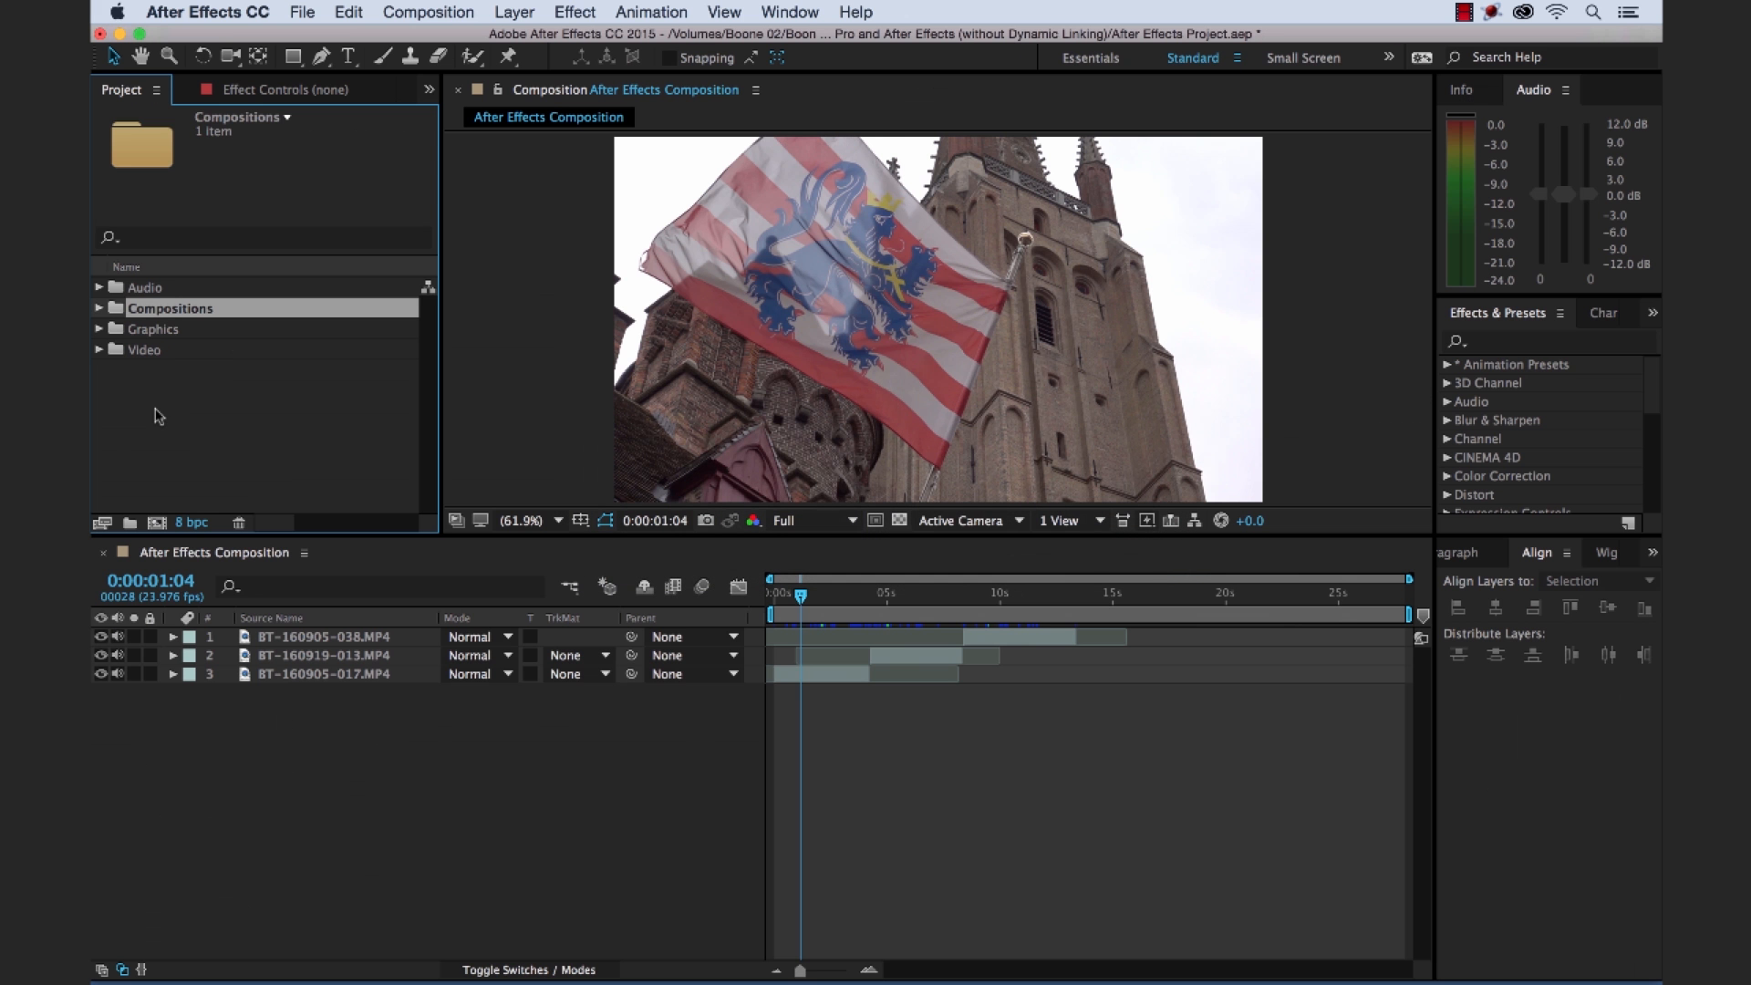
pyautogui.click(160, 410)
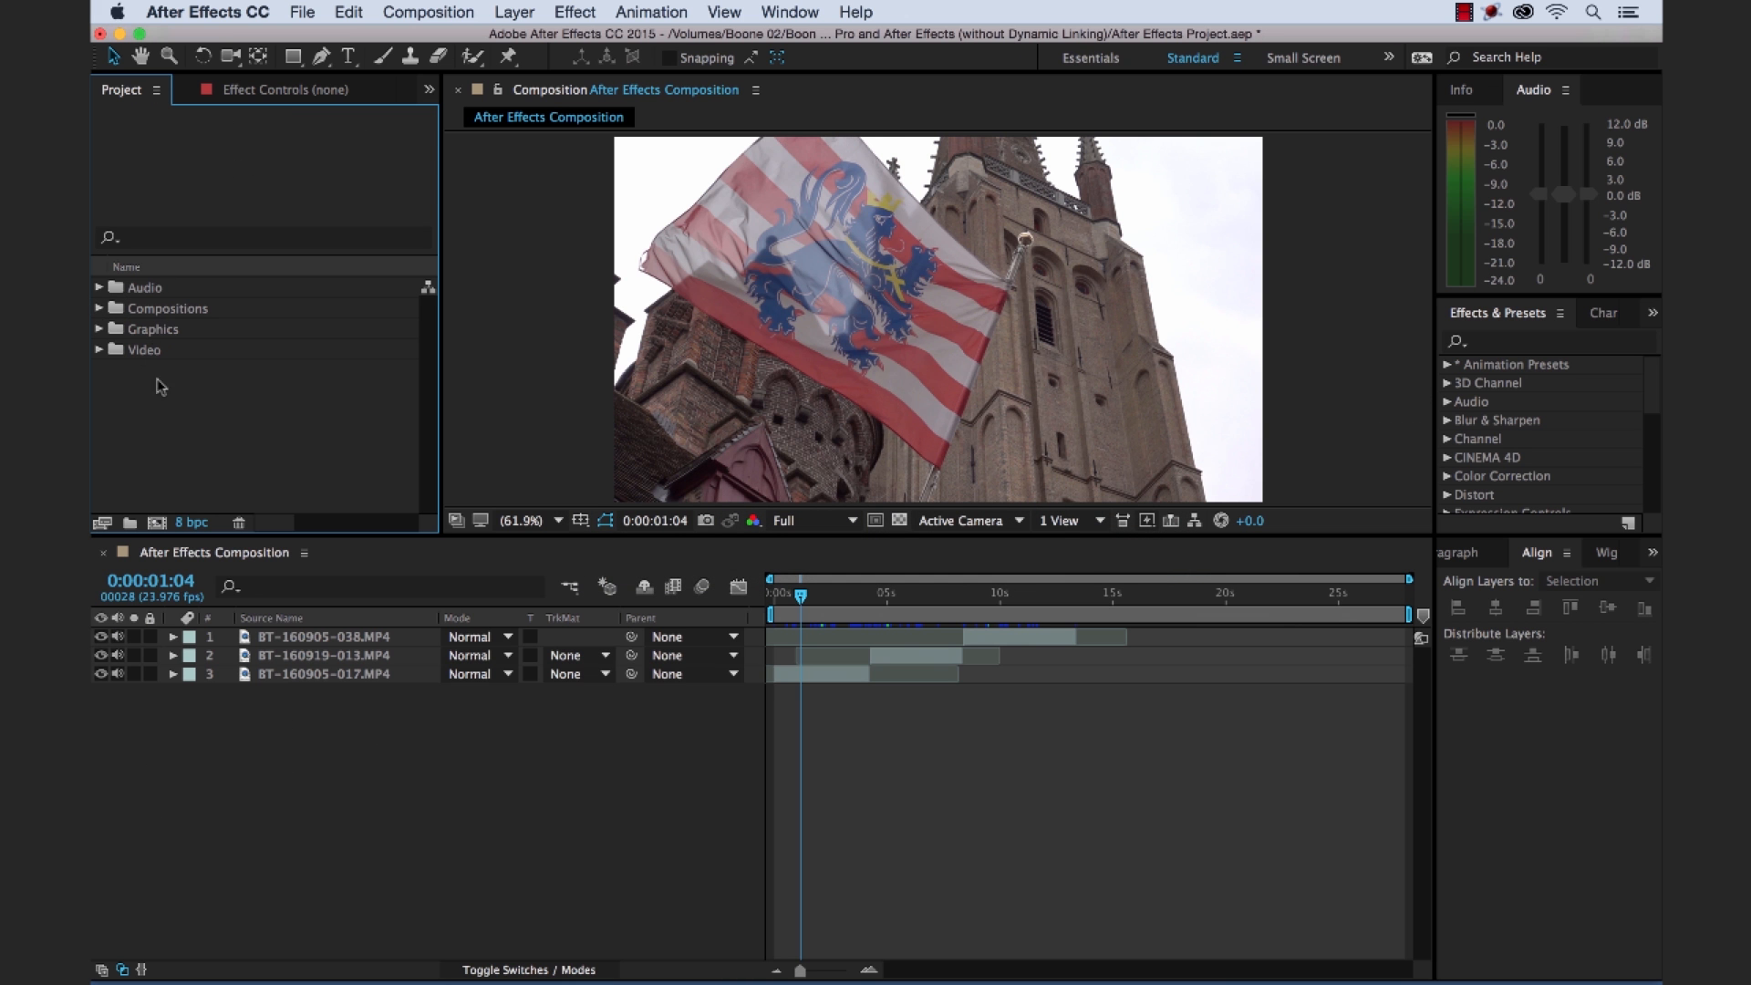
pyautogui.press('super+v')
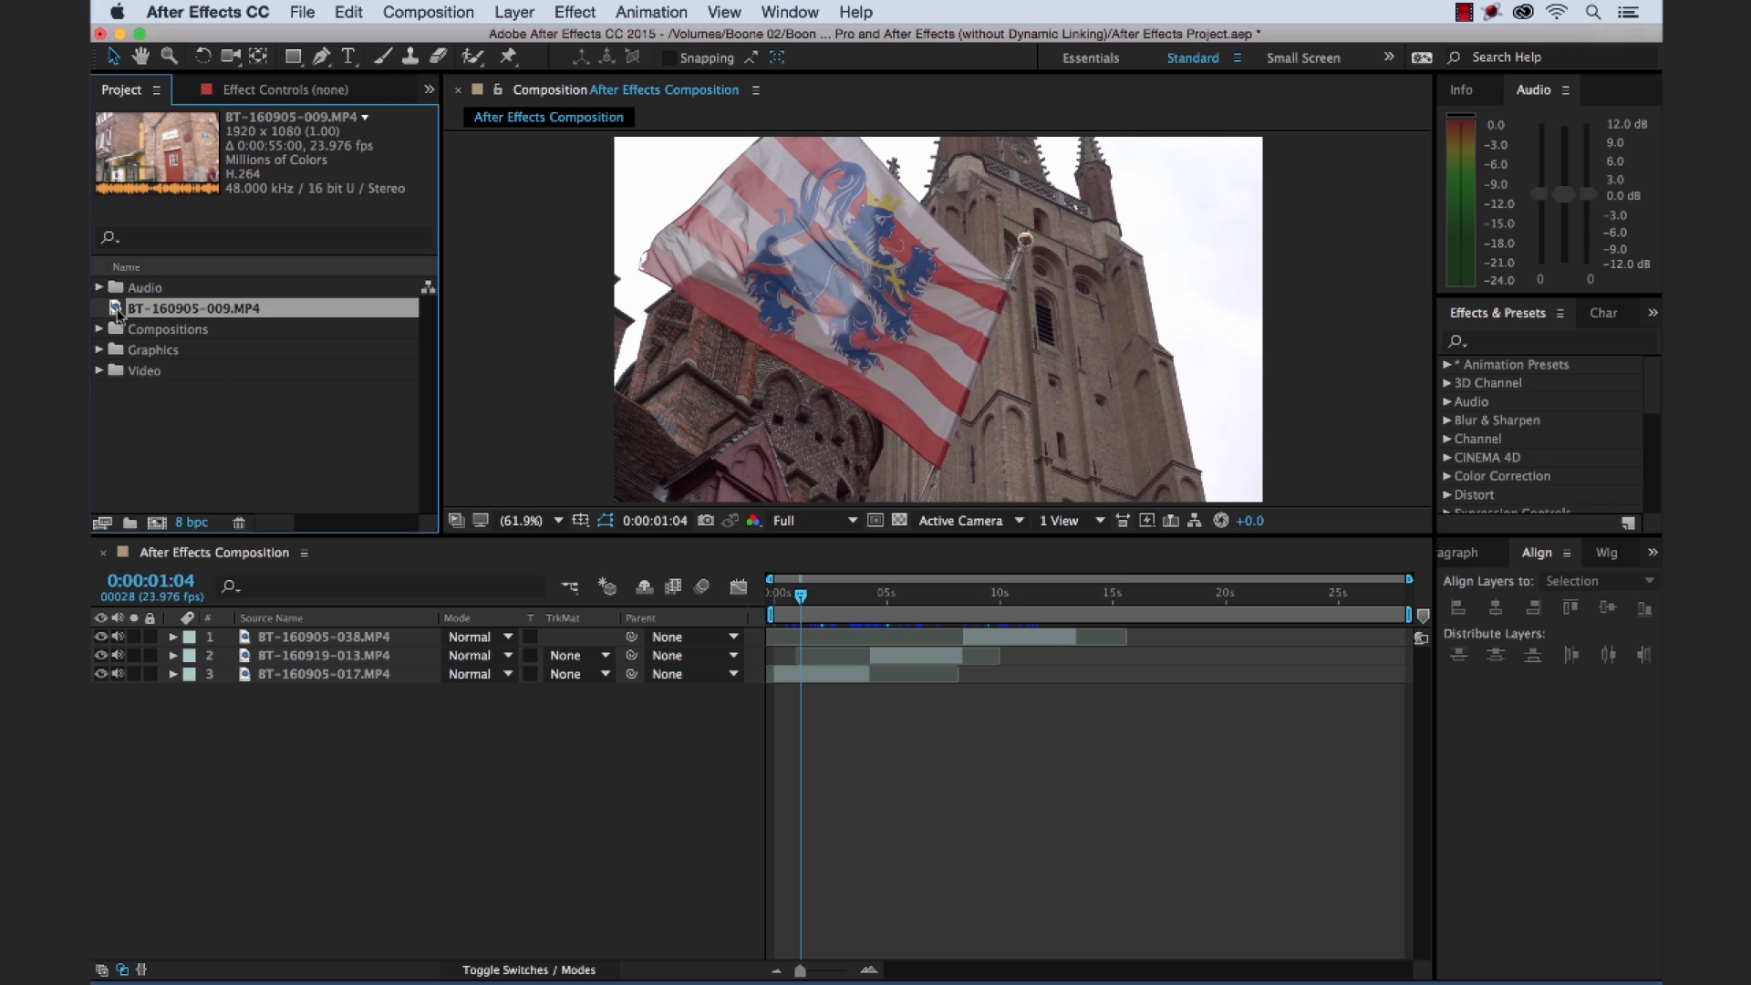
pyautogui.press('Delete')
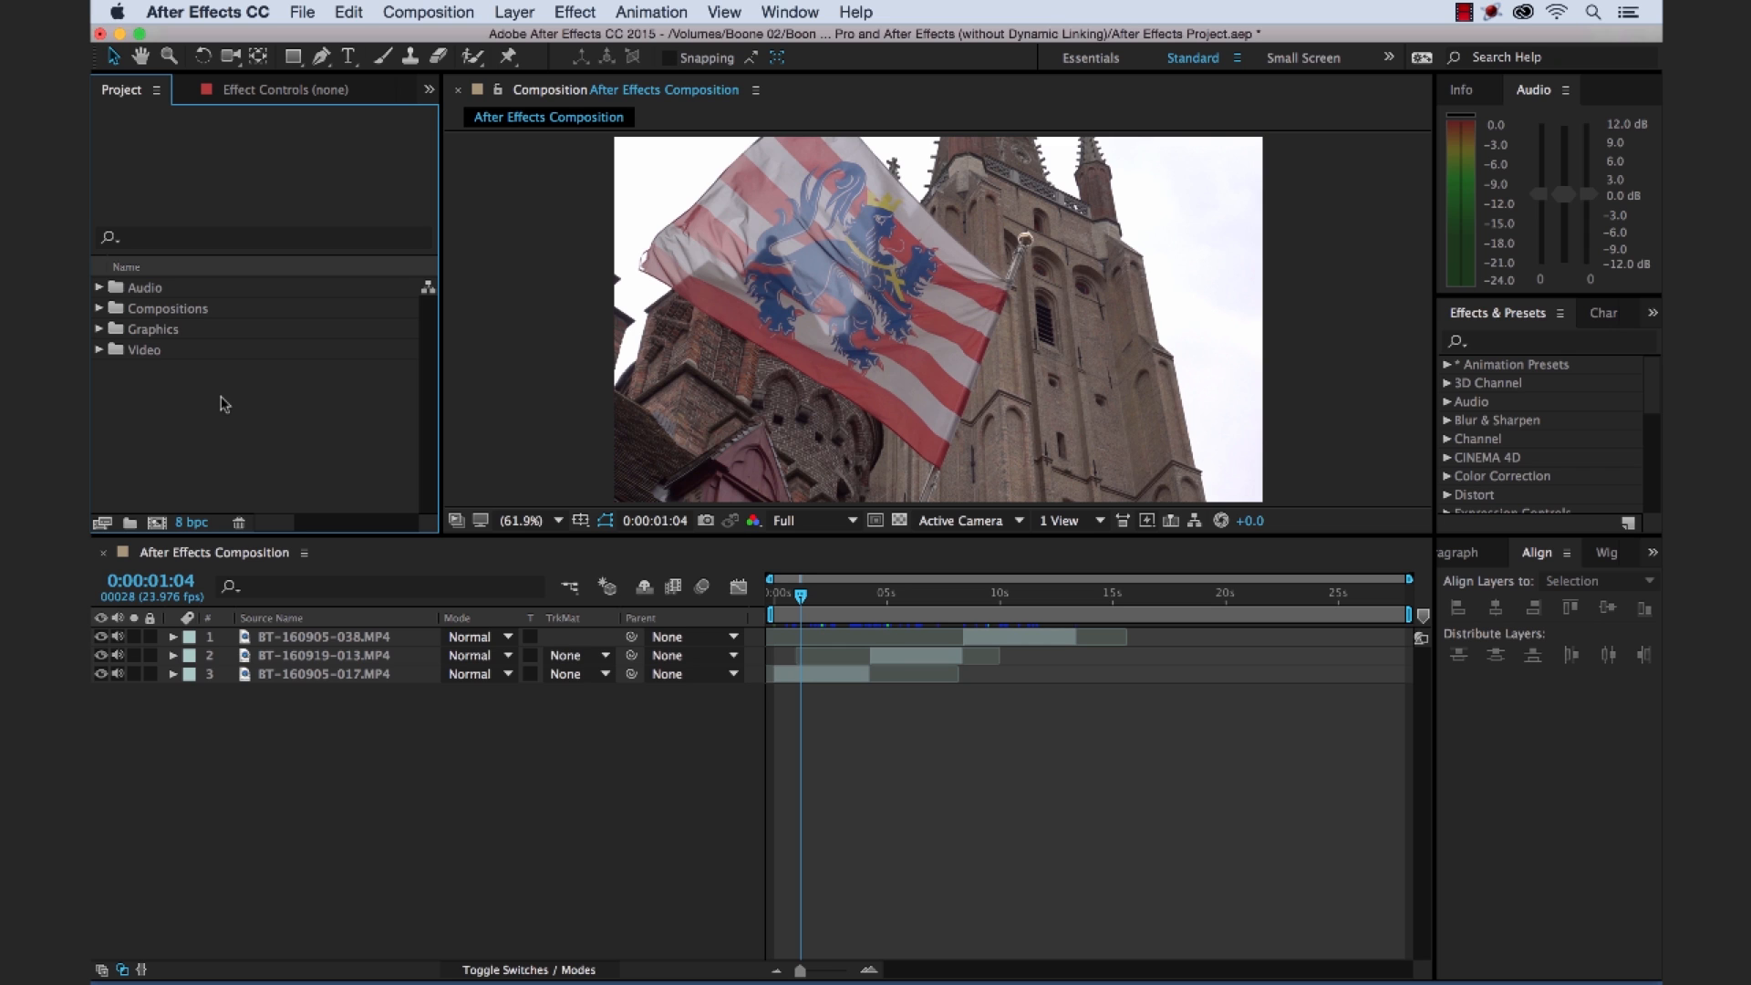
pyautogui.click(100, 350)
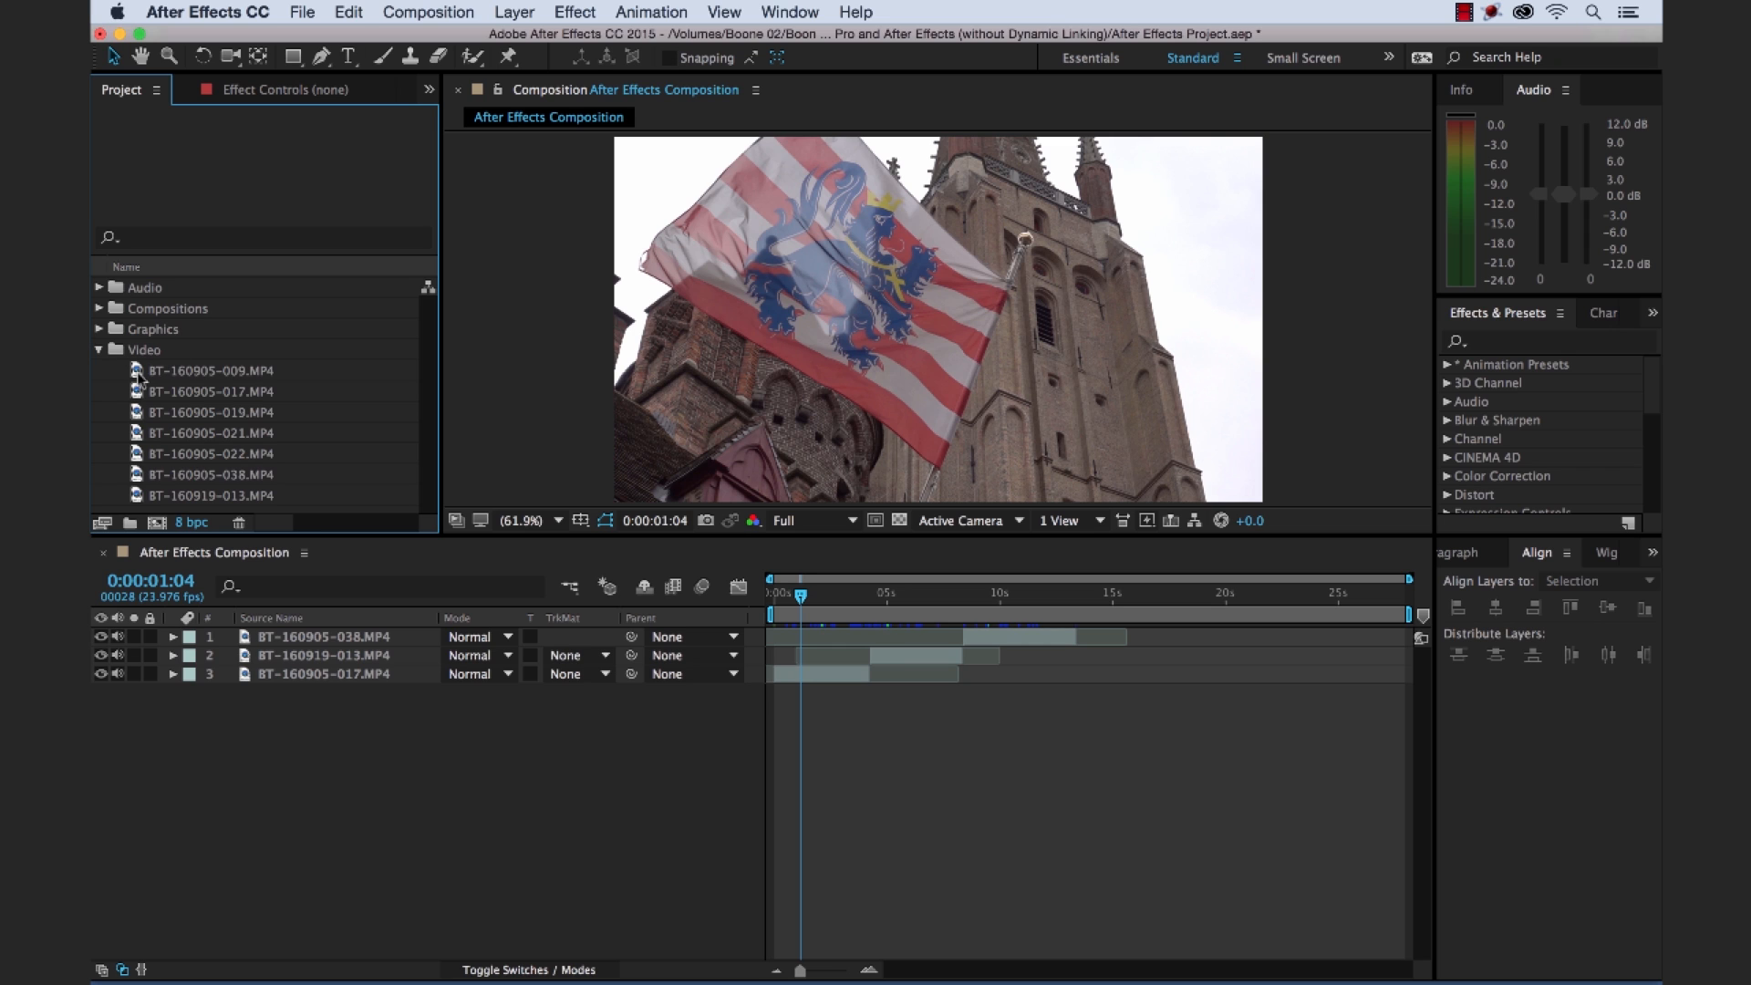
pyautogui.click(138, 370)
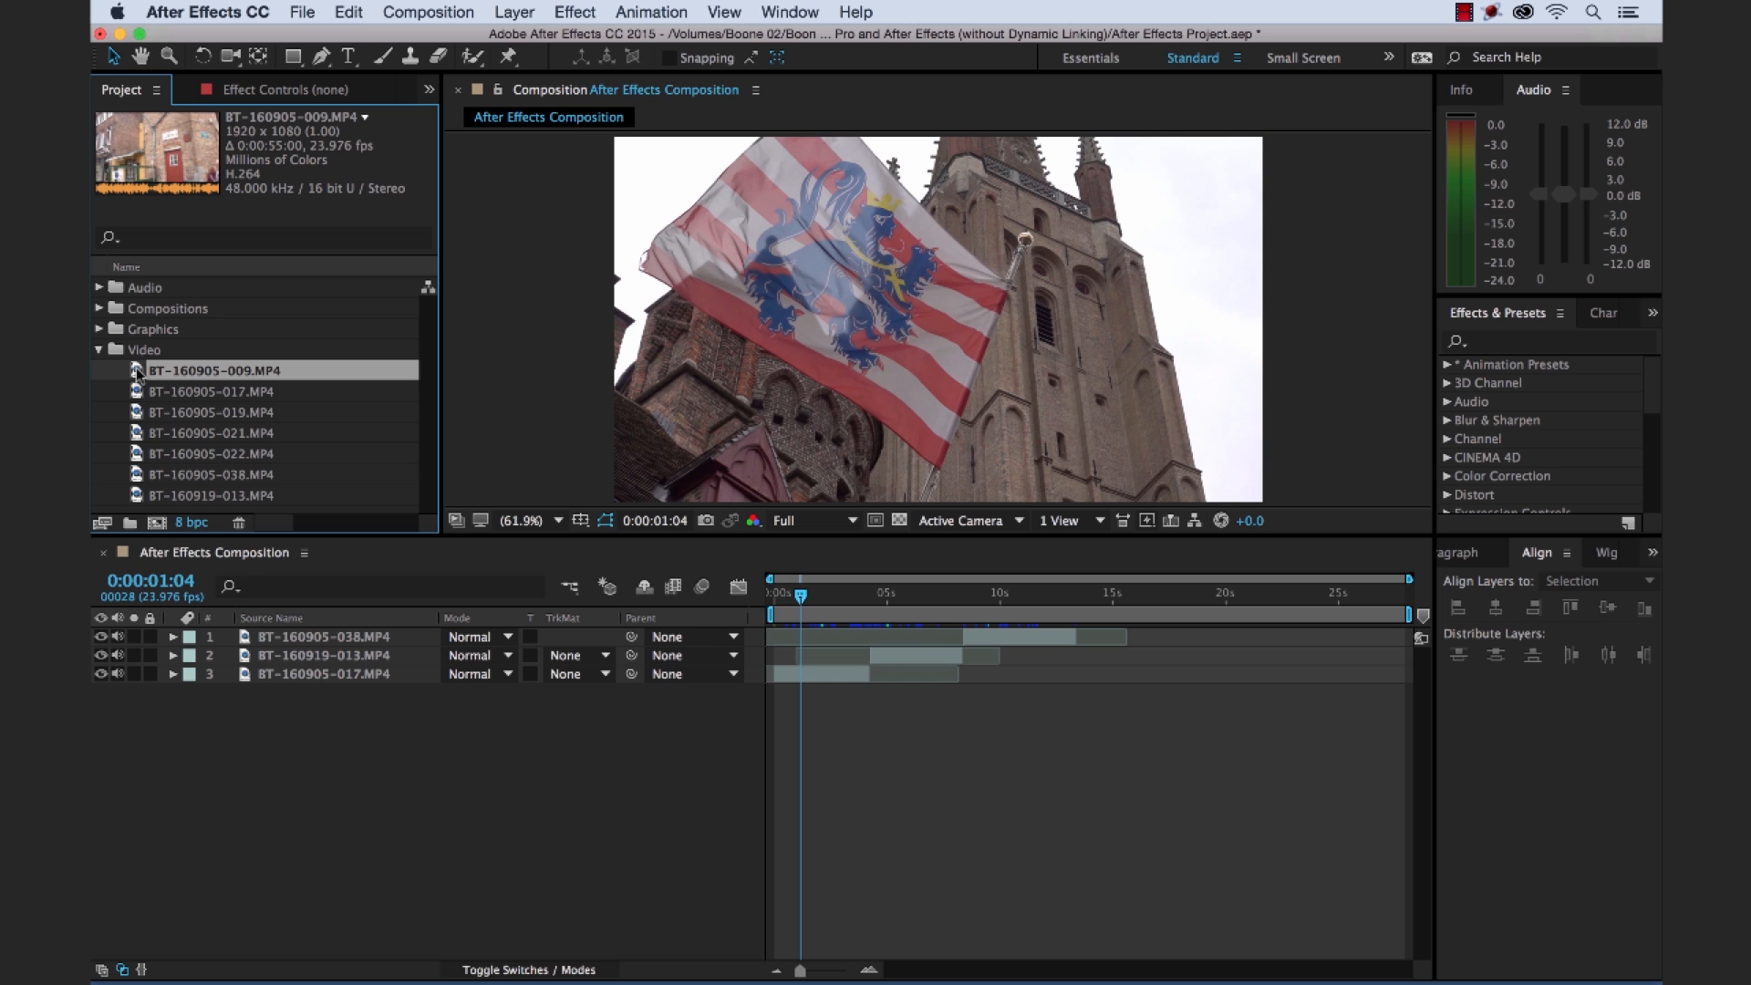
pyautogui.press('super+Tab')
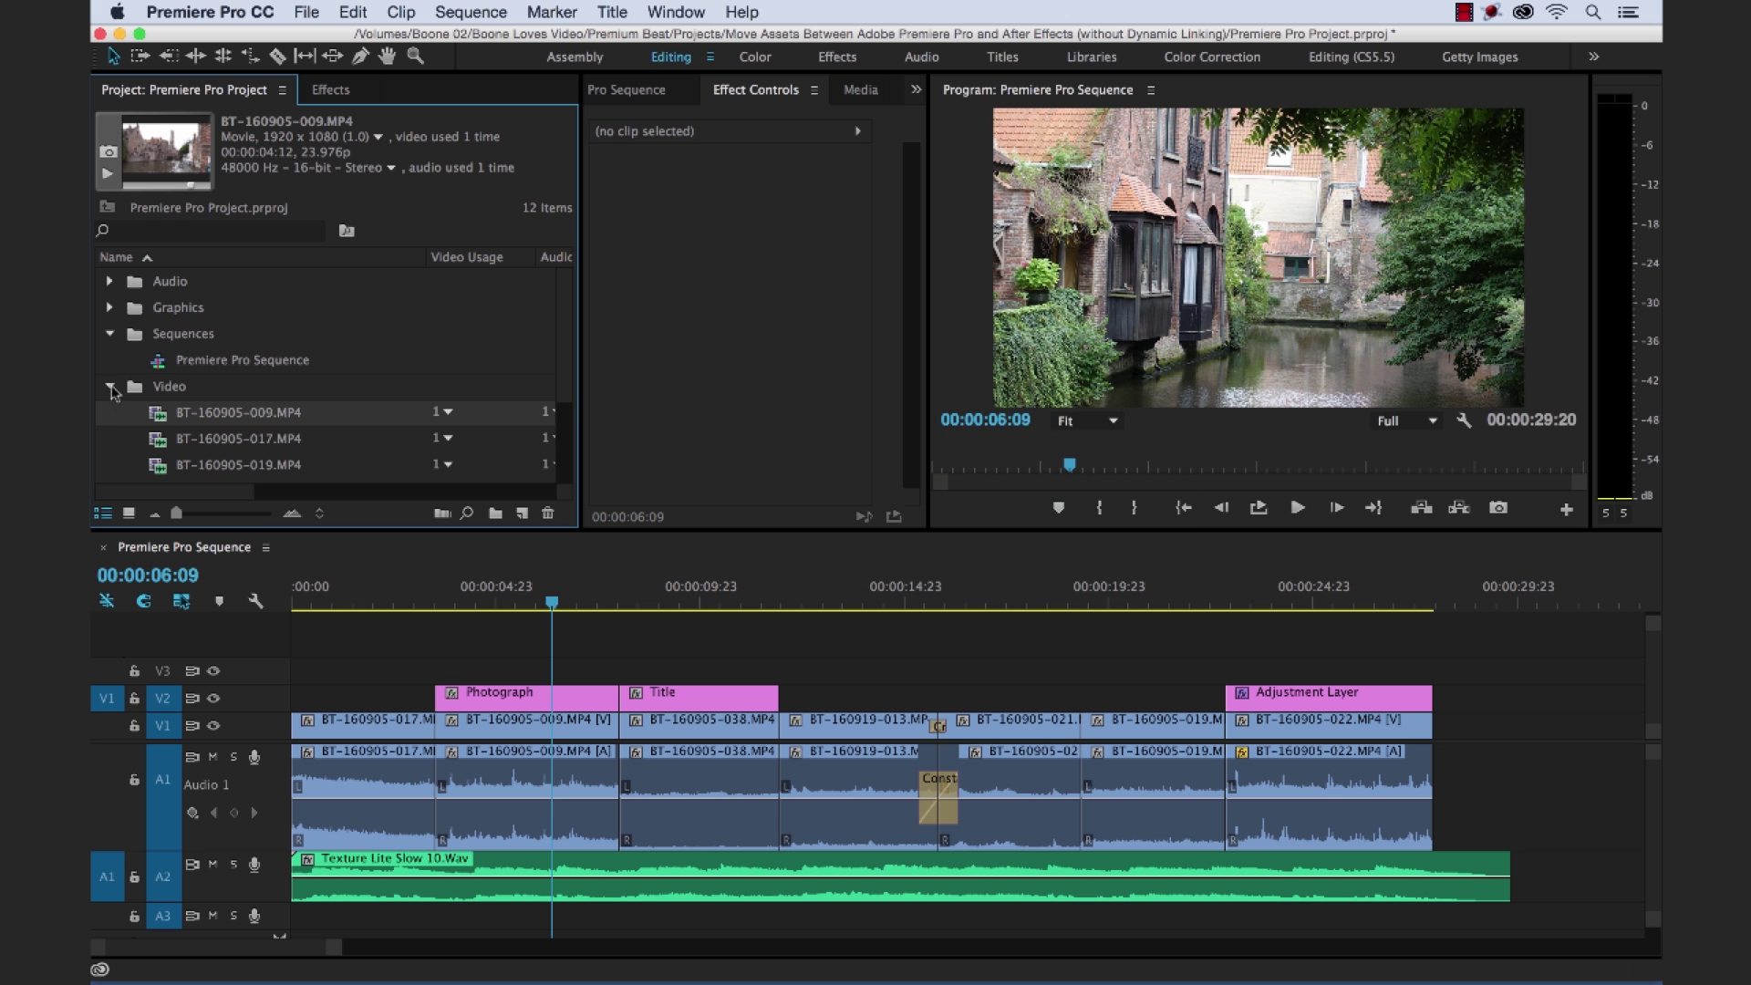
pyautogui.click(110, 386)
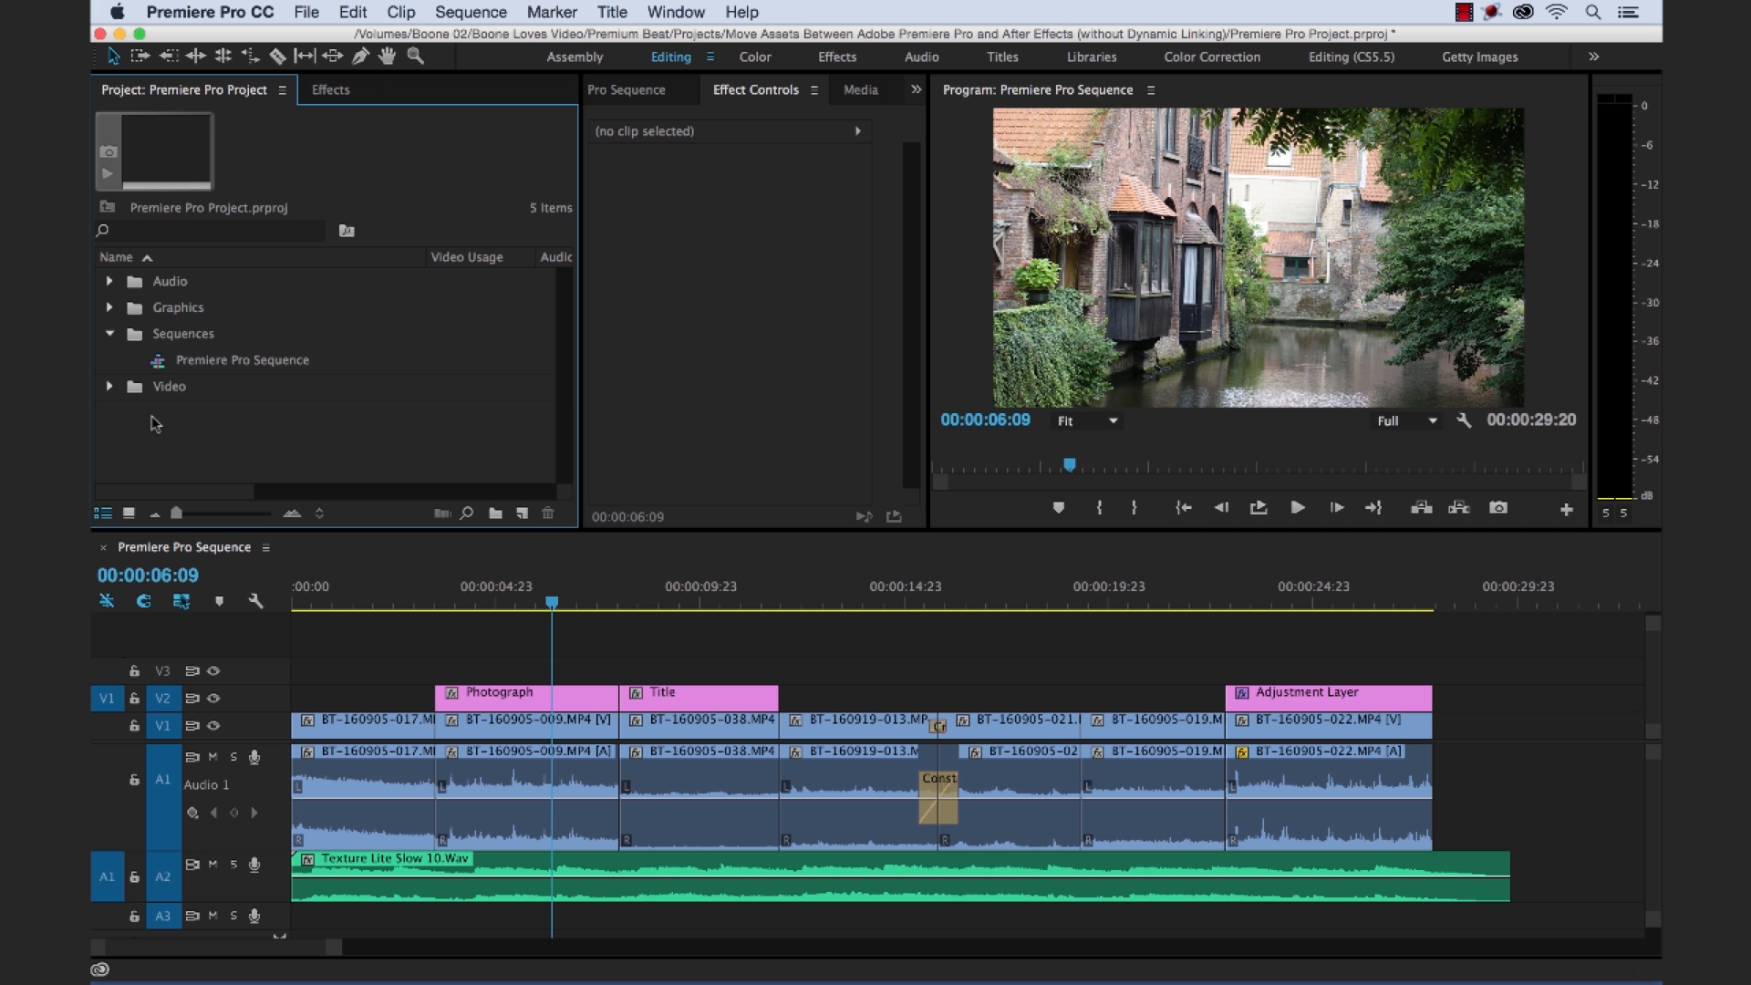
# Undo the accidental paste in the Premiere project and reselect BT-160905-009.MP4 in the Video bin.
pyautogui.press('super+v')
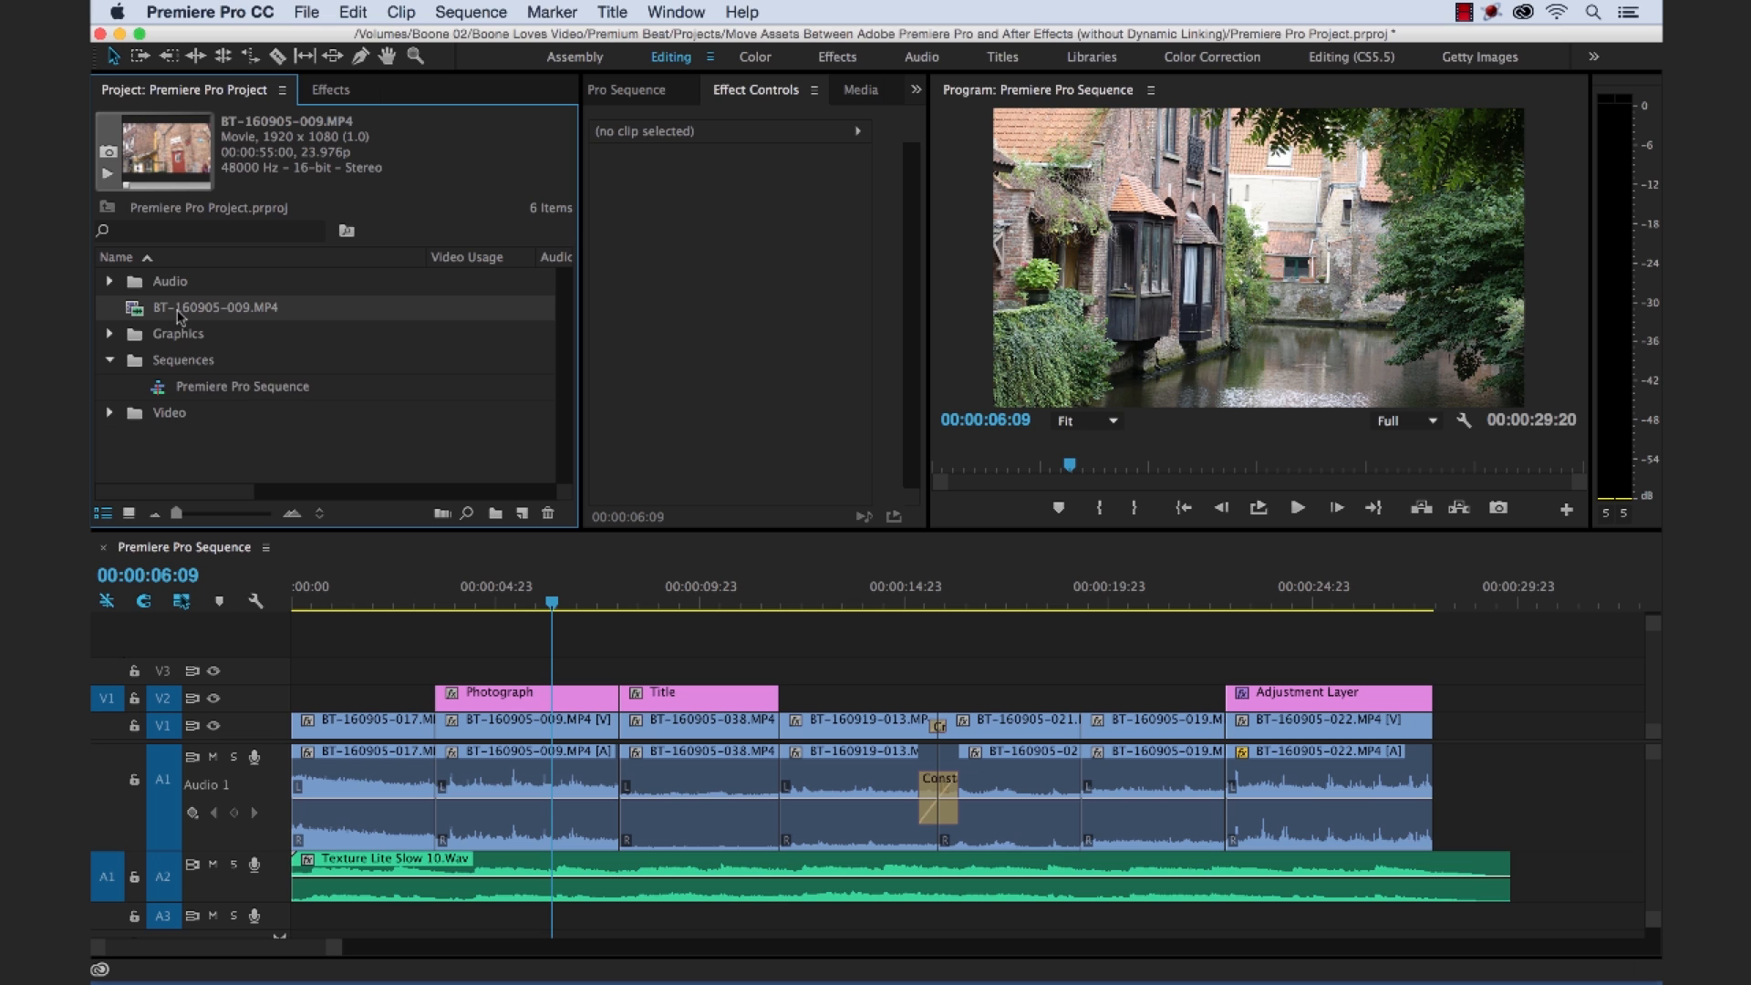
pyautogui.press('super+z')
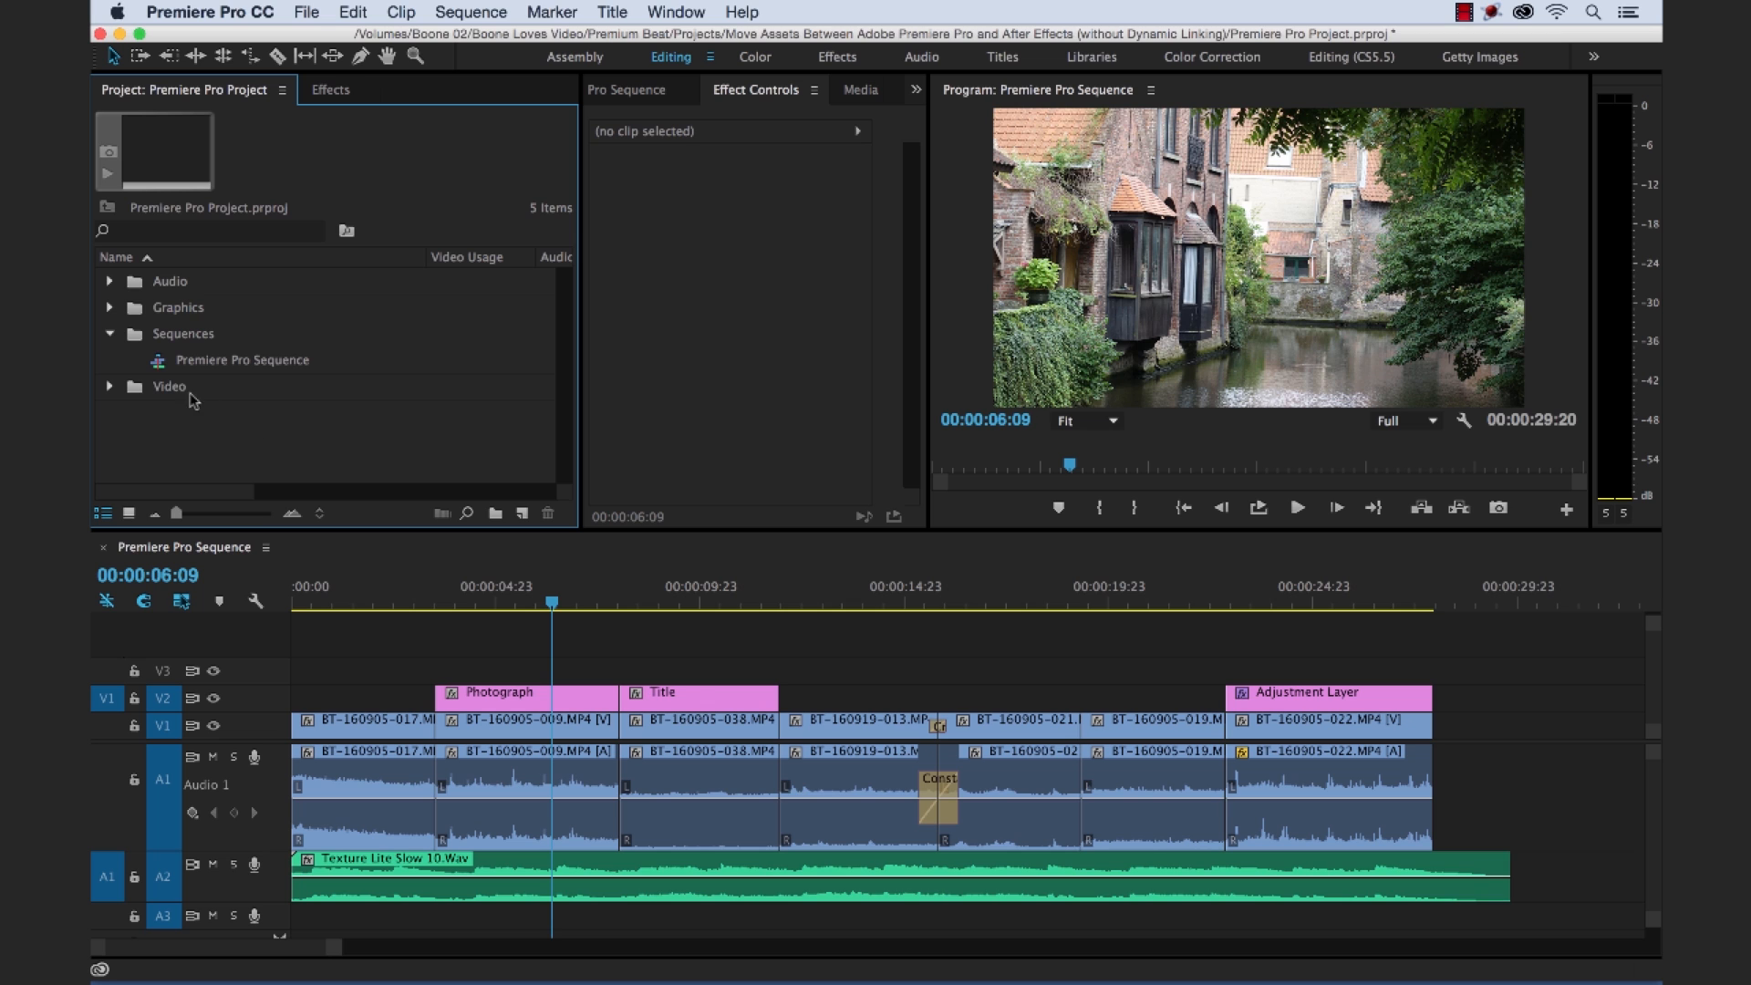
pyautogui.click(109, 387)
pyautogui.click(165, 415)
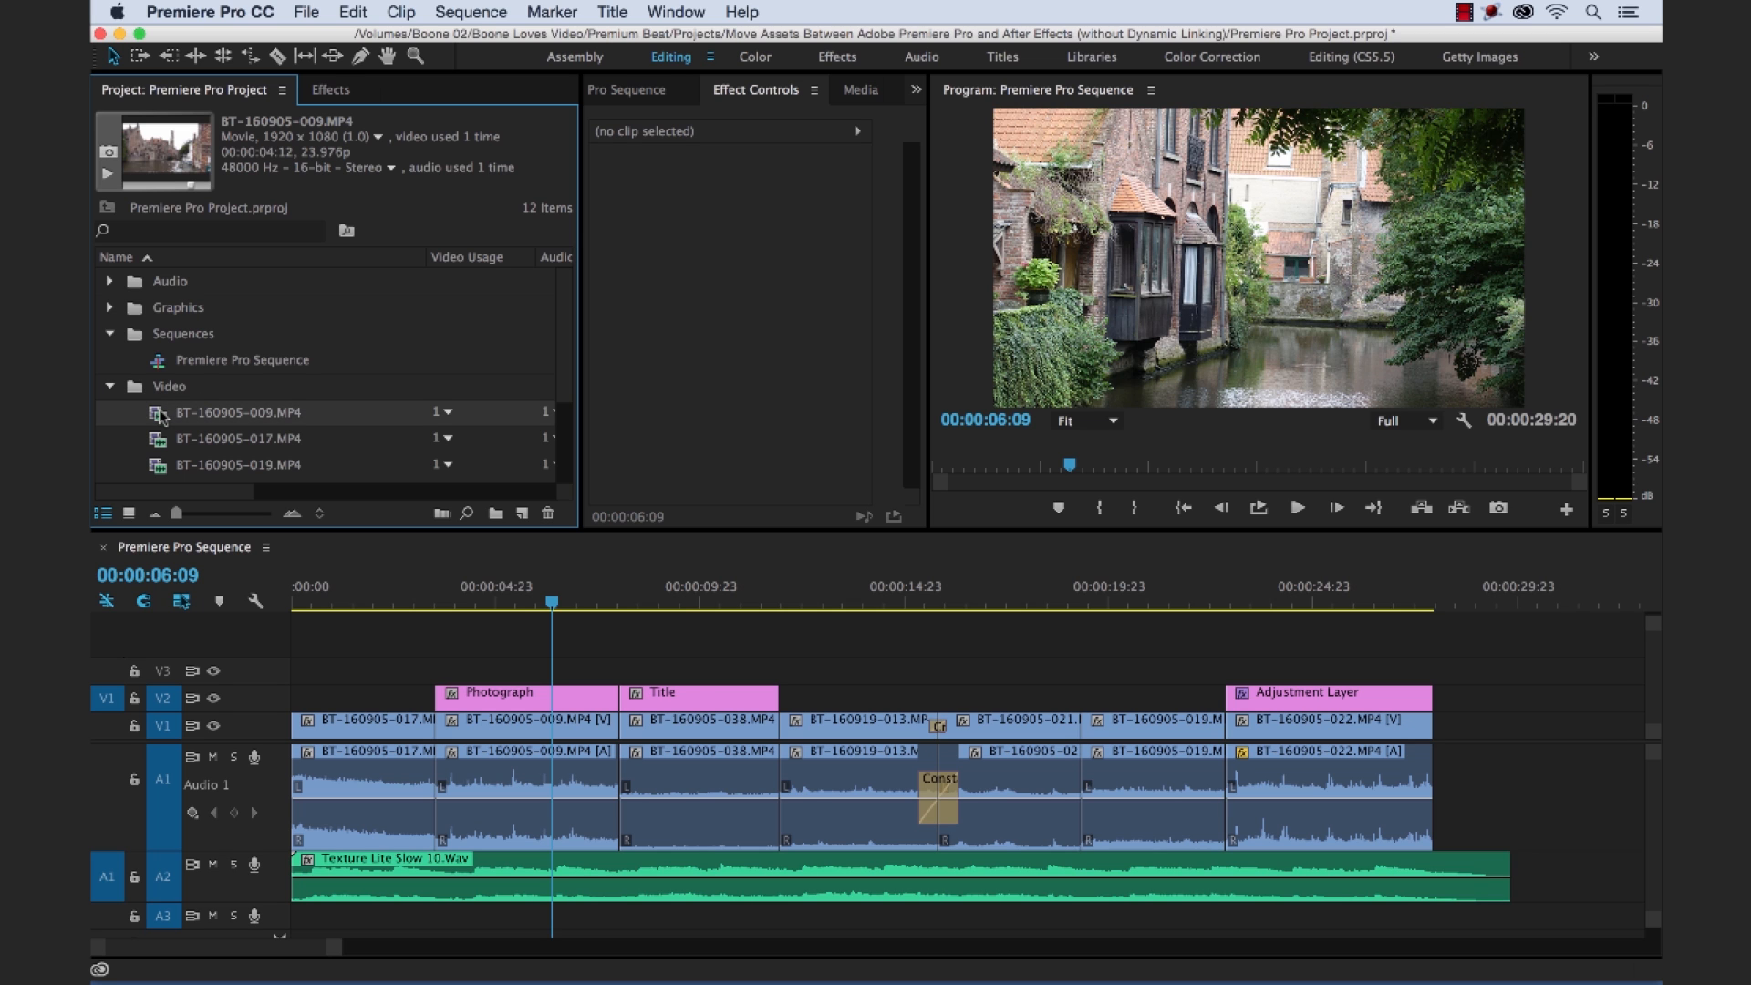
# Switch from Premiere Pro to After Effects.
pyautogui.press('super+Tab')
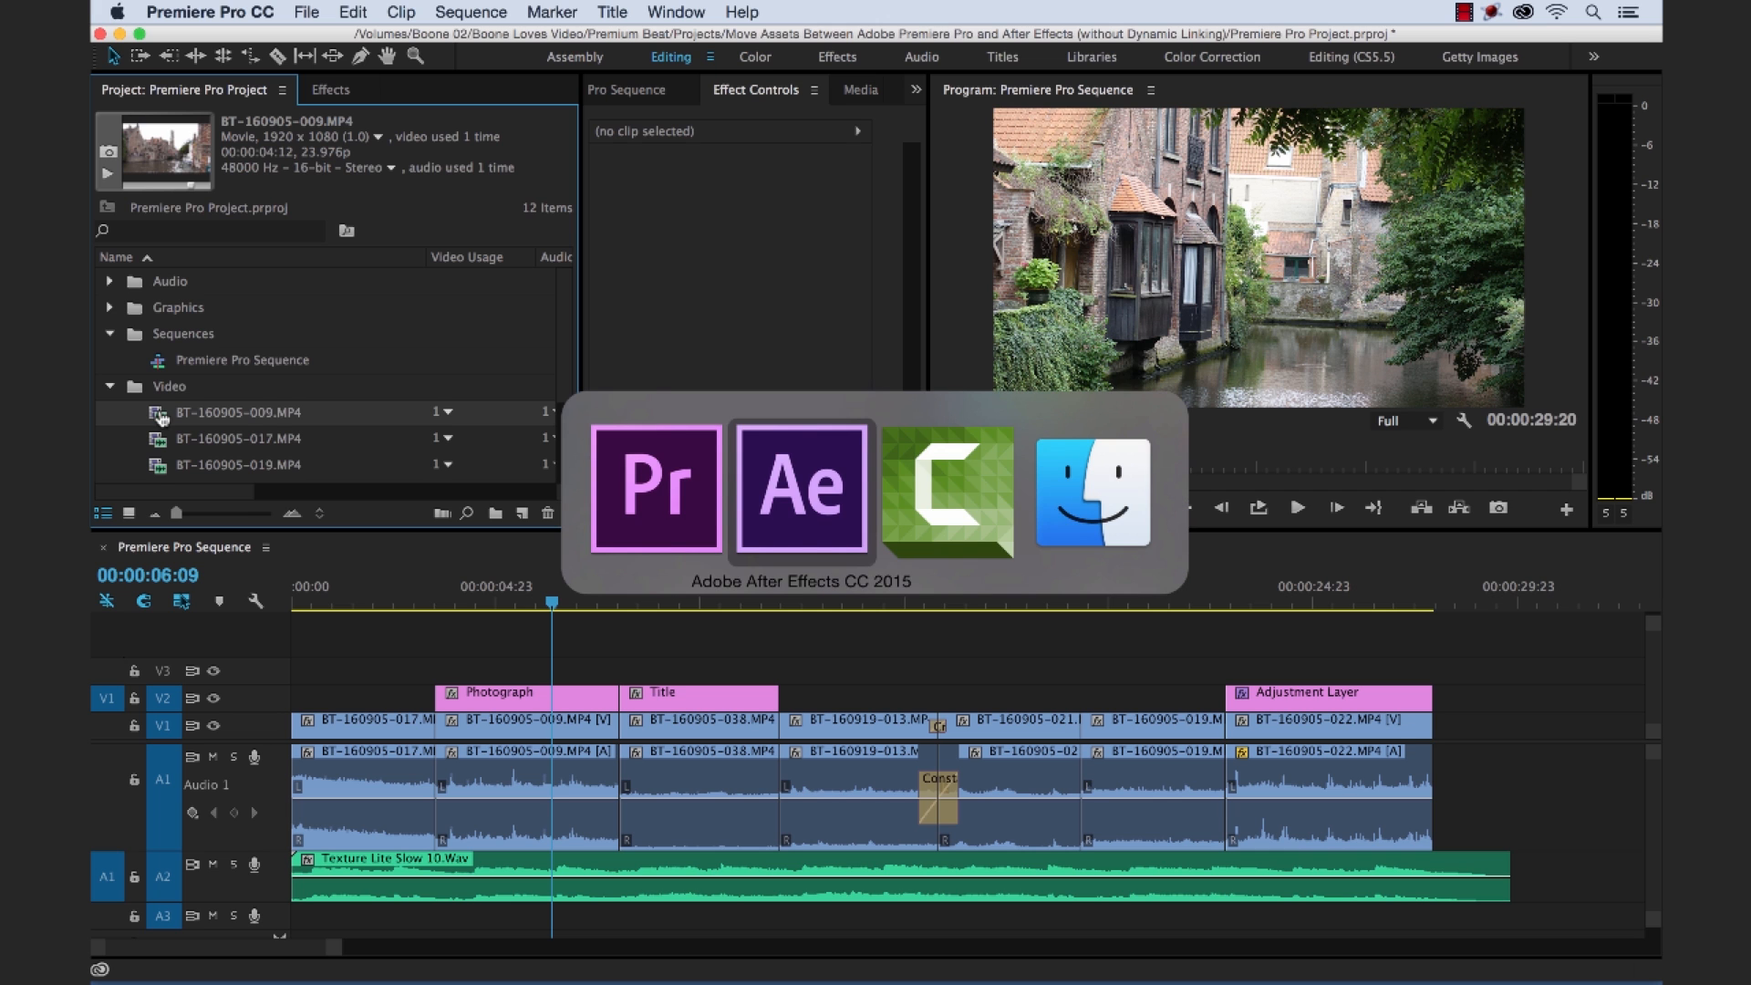
pyautogui.press('super+Tab')
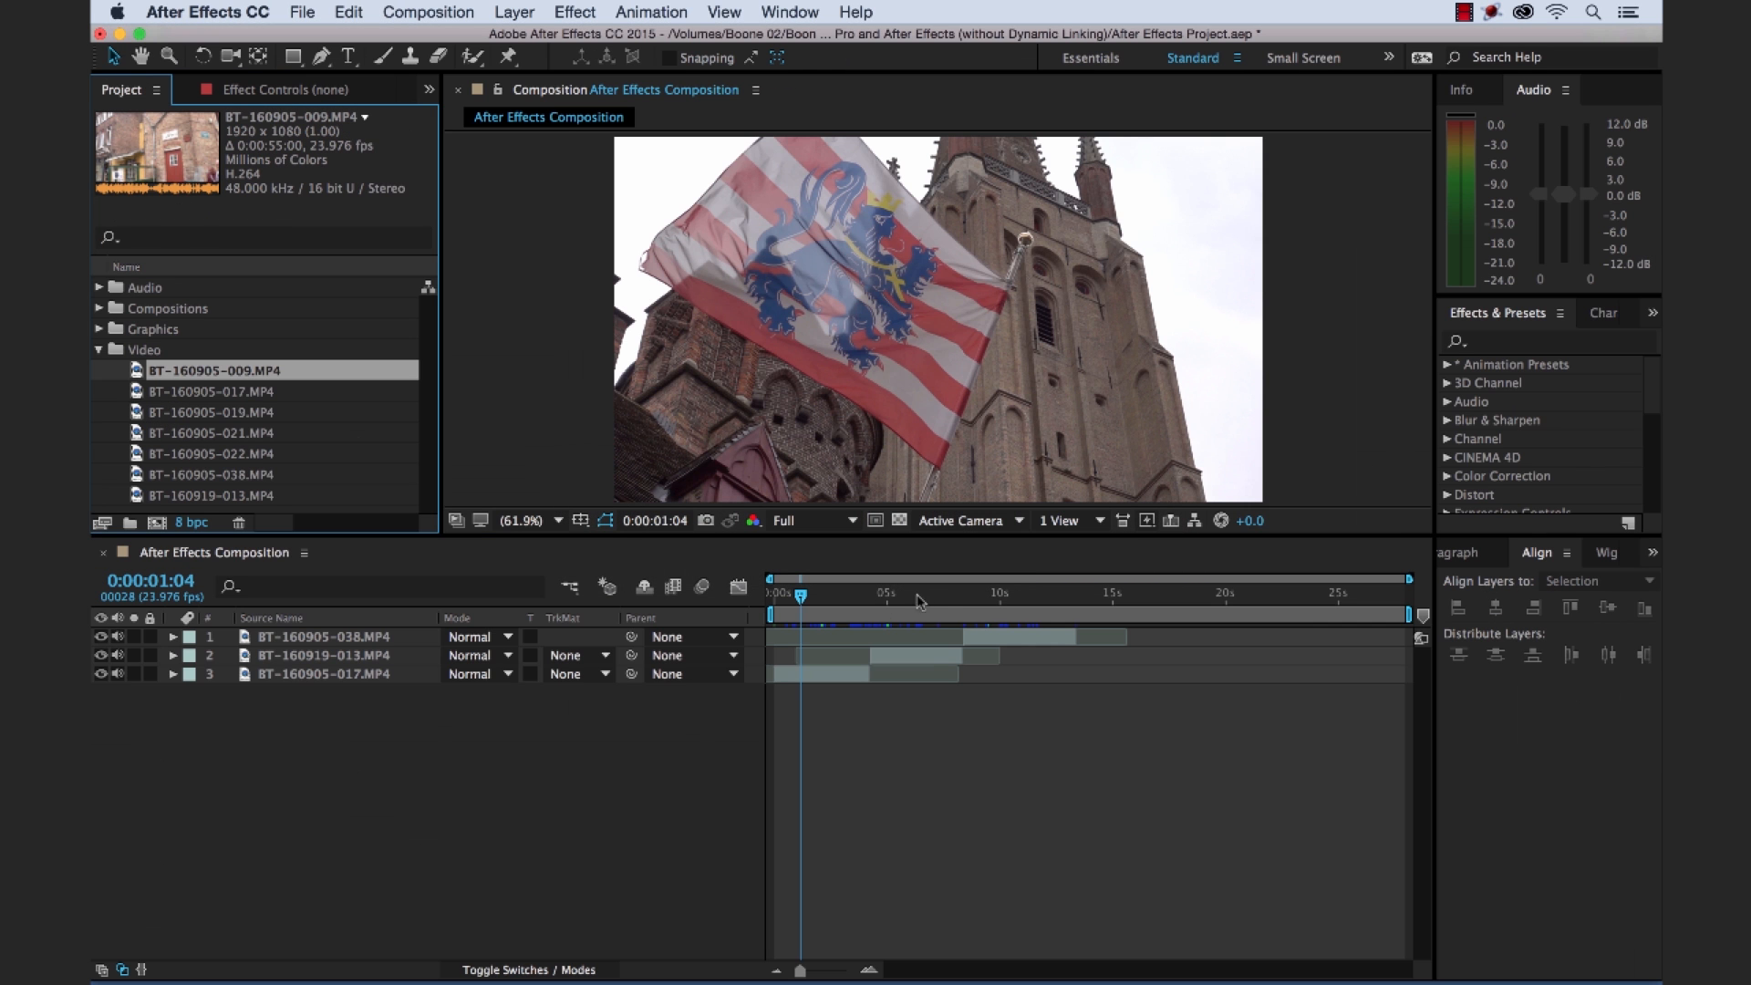
# Add BT-160905-009.MP4 as a new layer starting at the composition's beginning, then collapse the Video folder.
pyautogui.click(935, 598)
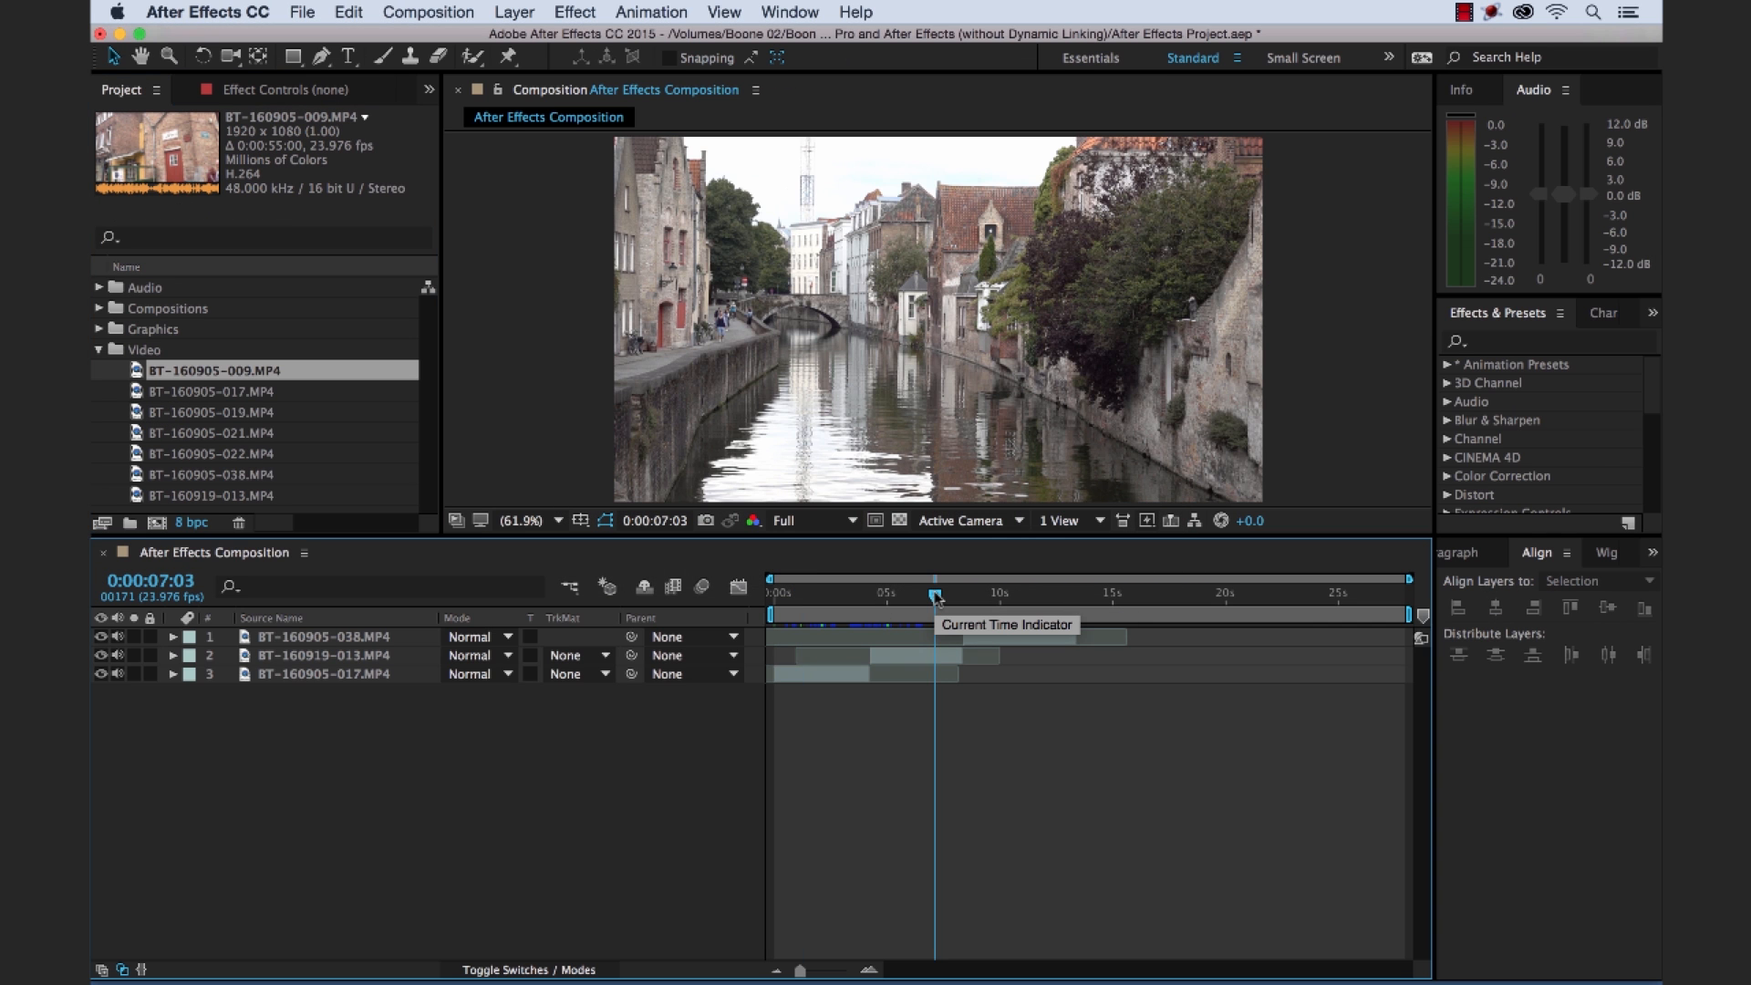
pyautogui.moveTo(936, 596); pyautogui.dragTo(1125, 600)
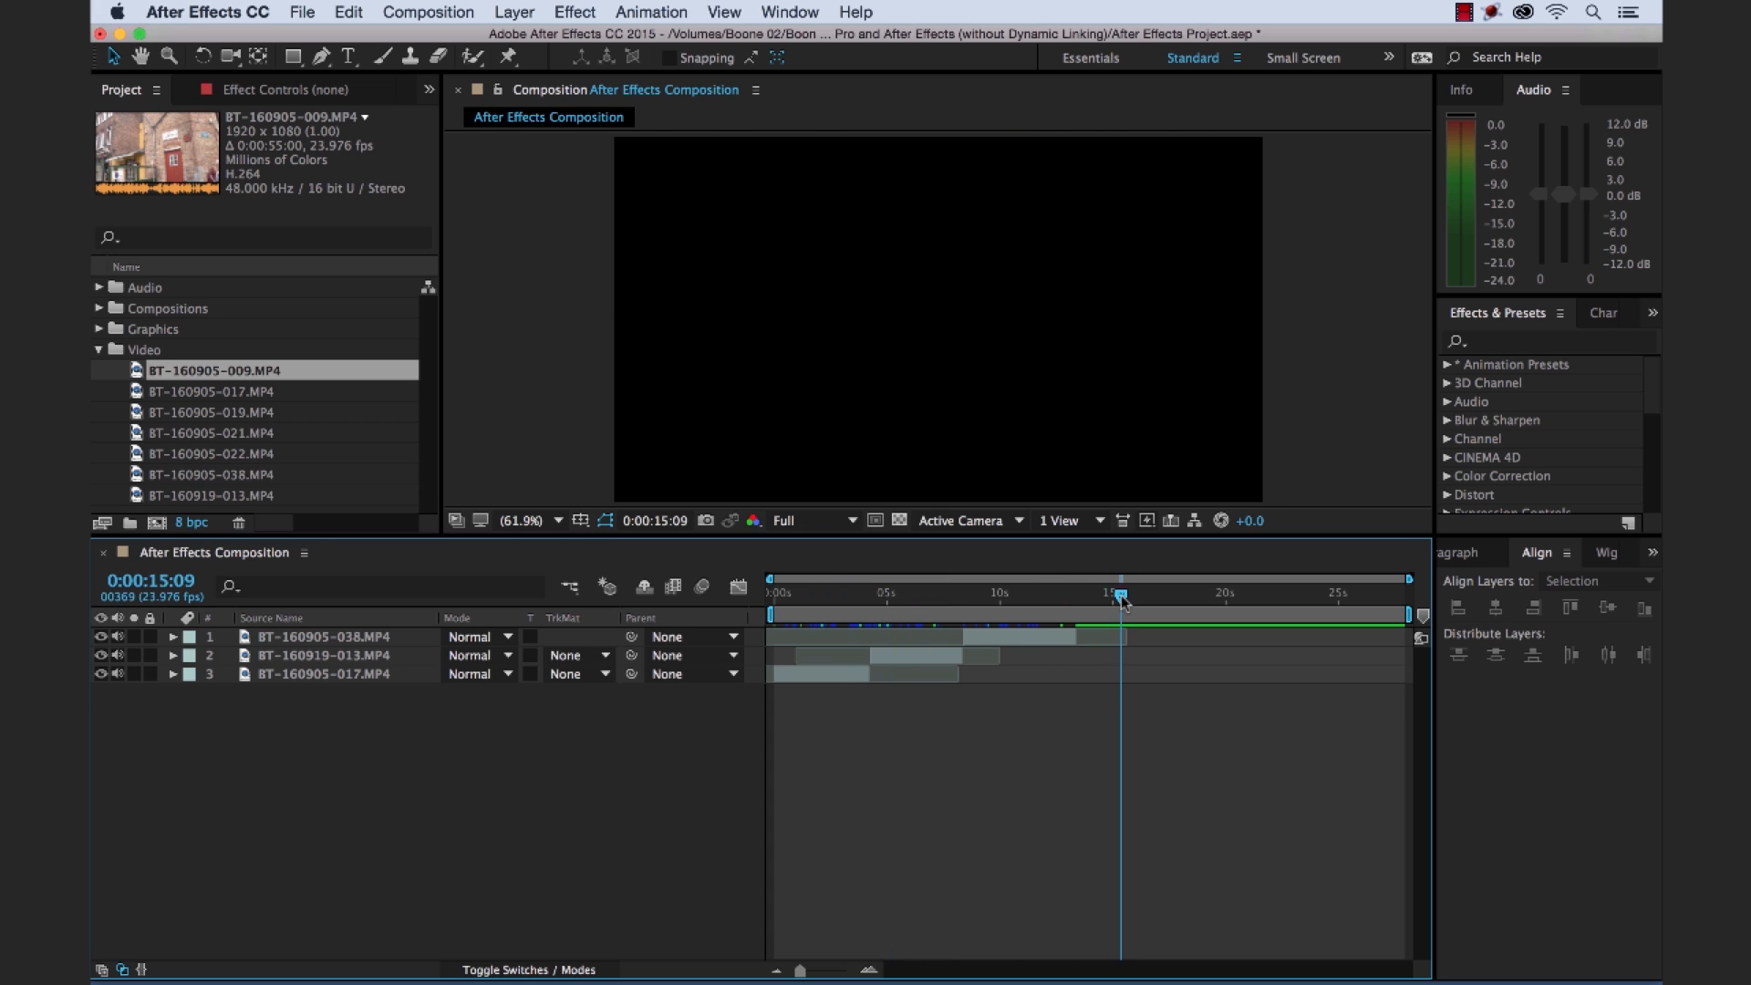
pyautogui.press('super+slash')
pyautogui.moveTo(1150, 637); pyautogui.dragTo(794, 641)
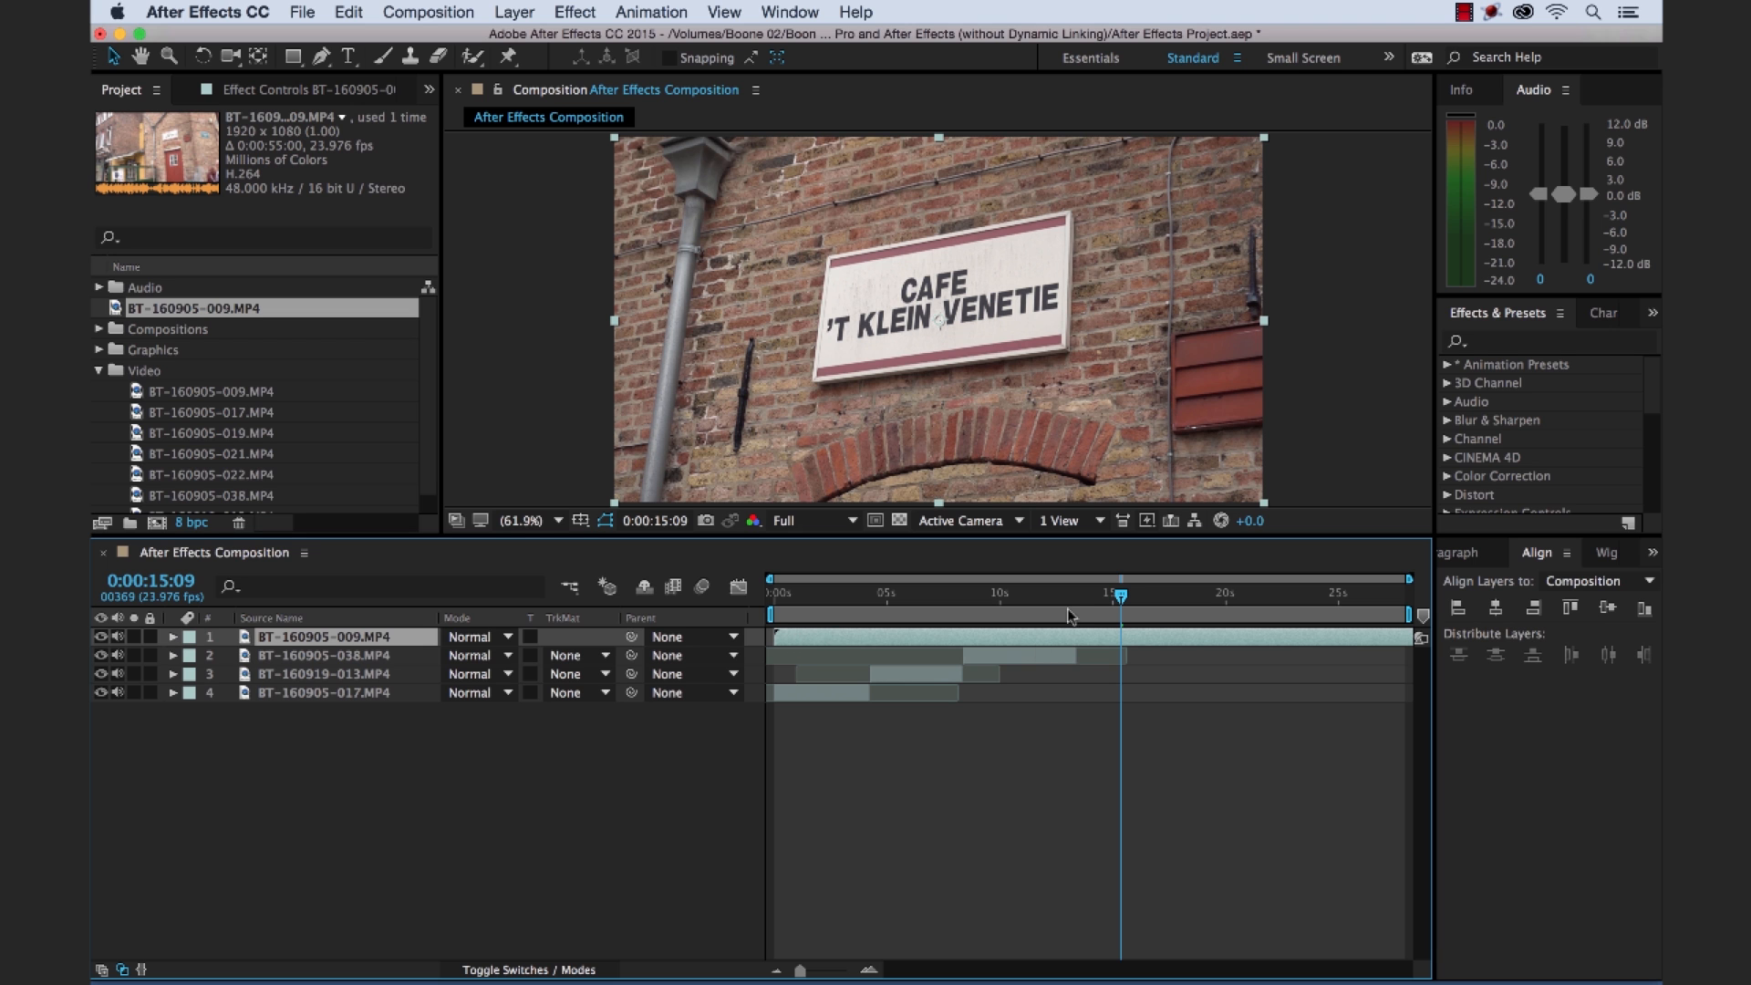
pyautogui.moveTo(1071, 603)
pyautogui.mouseDown()
pyautogui.moveTo(788, 603)
pyautogui.moveTo(1187, 595)
pyautogui.mouseUp()
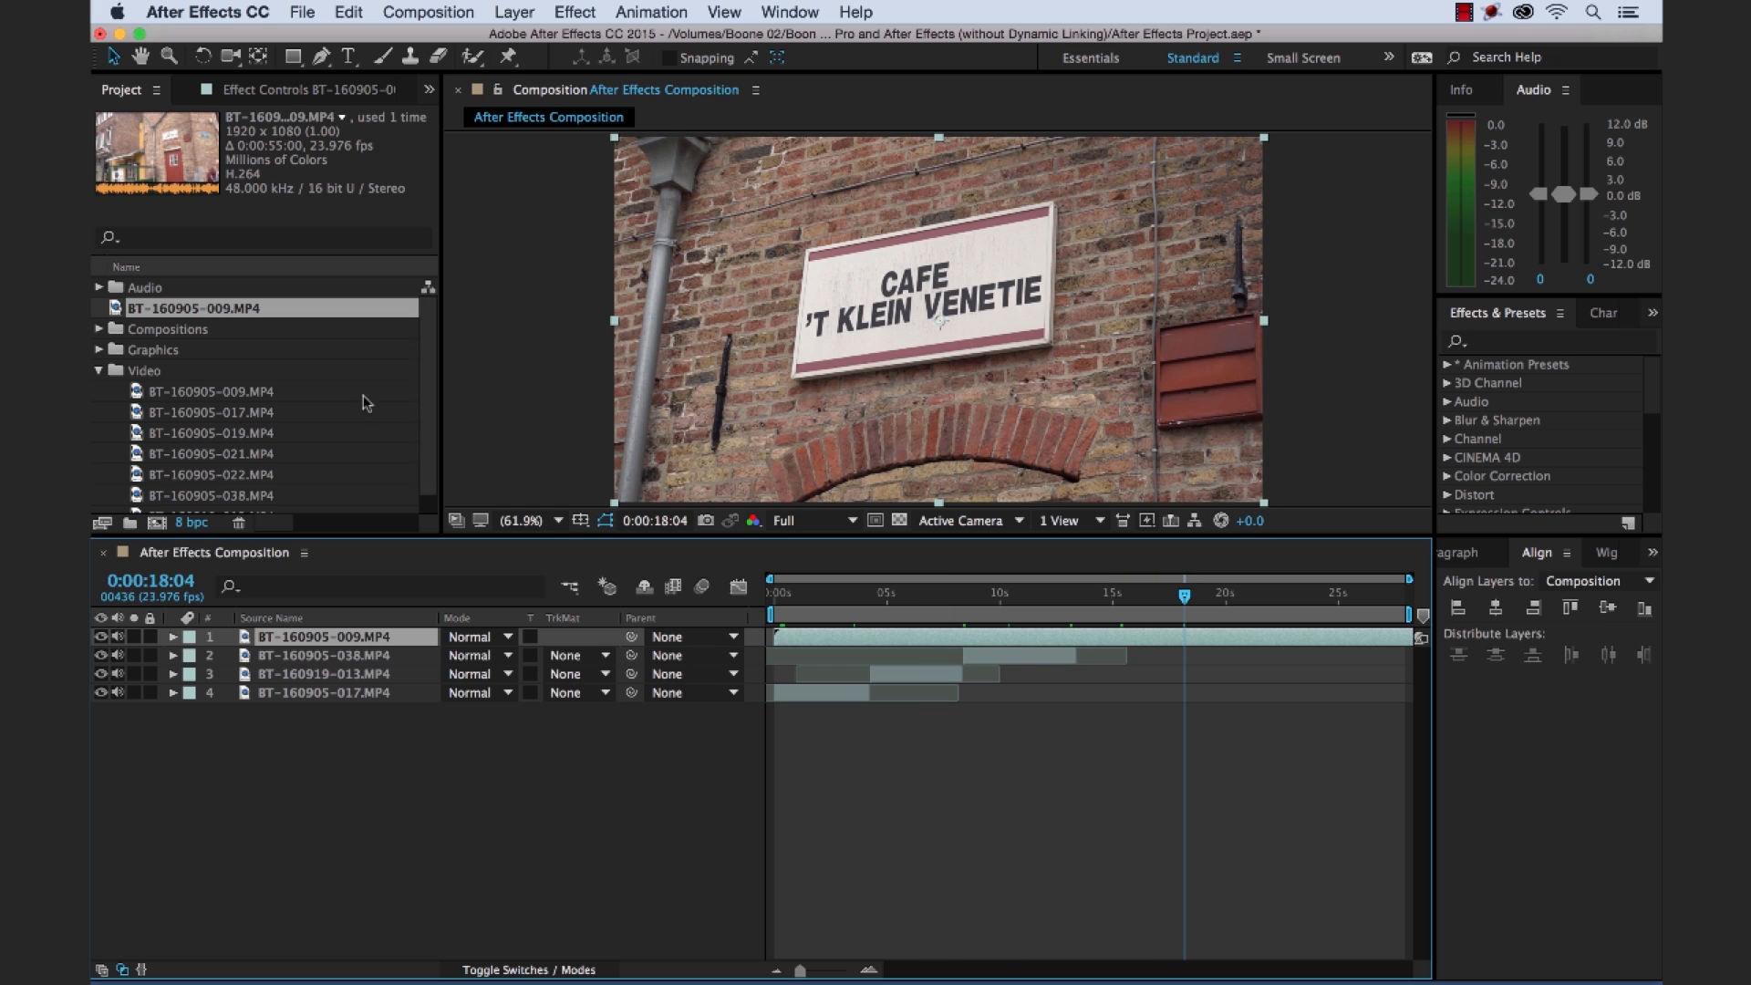
pyautogui.click(99, 371)
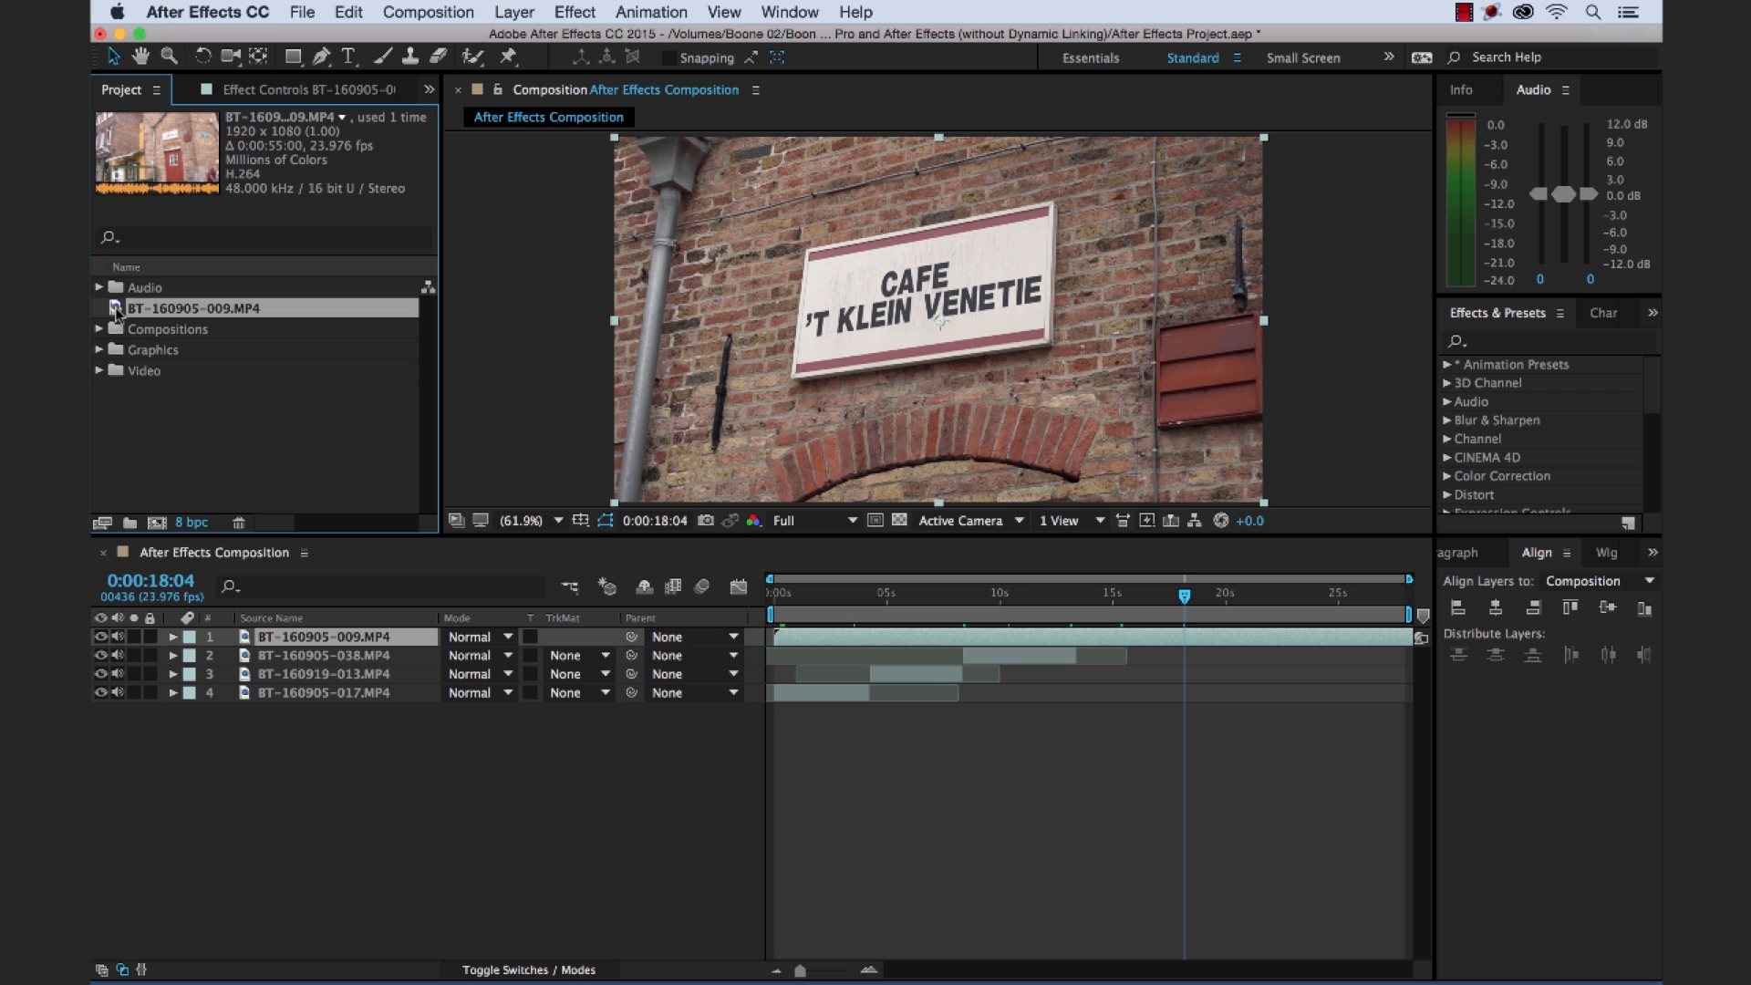
# From the first frame, duplicate the 009 clip layer three times, then undo the extra copies.
pyautogui.click(879, 594)
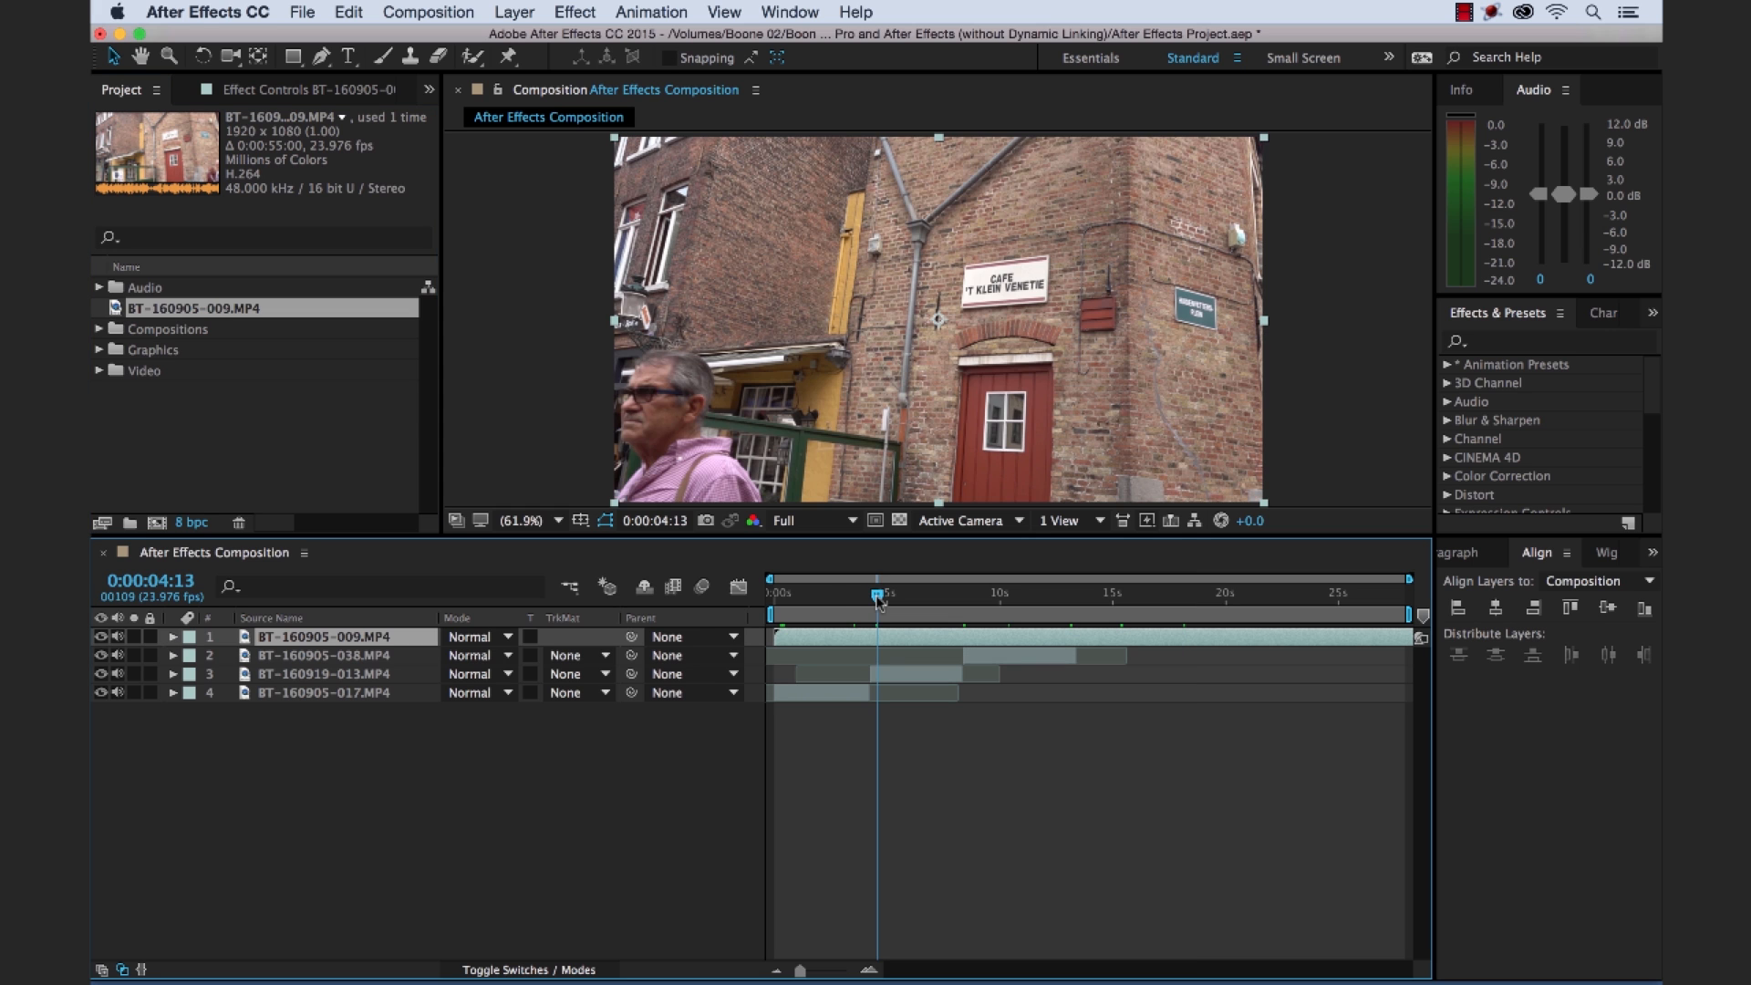
pyautogui.moveTo(879, 595); pyautogui.dragTo(756, 616)
pyautogui.press('super+d')
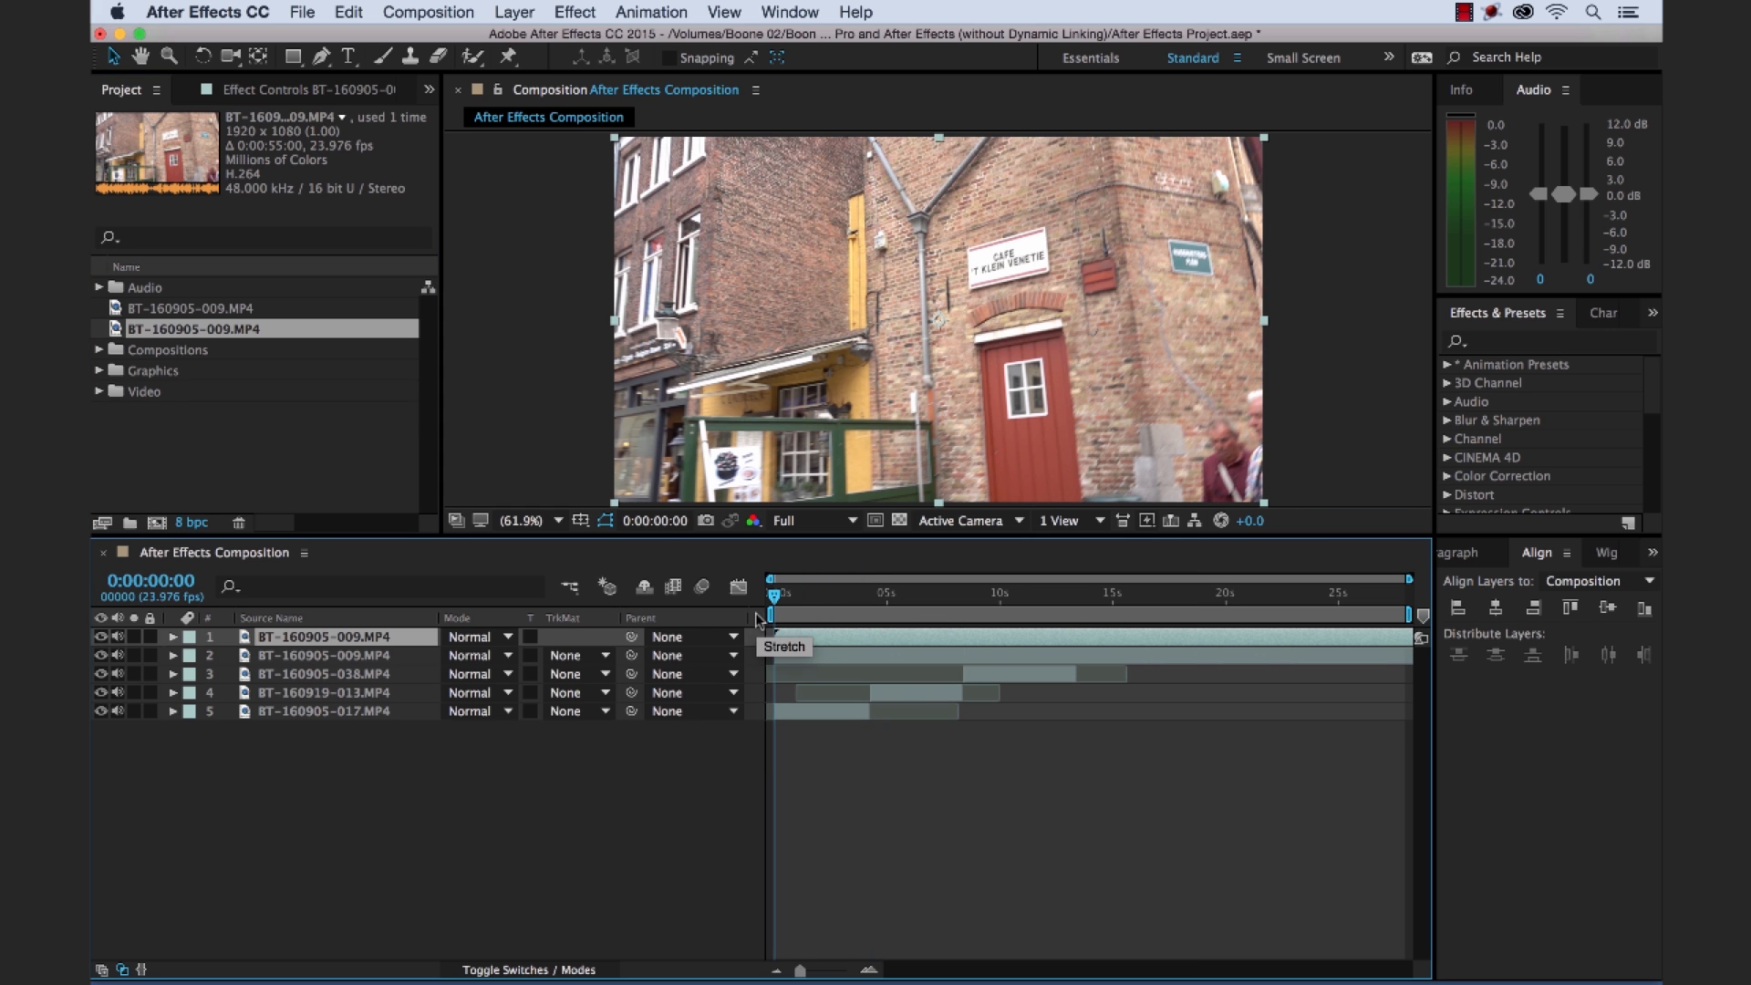
pyautogui.press('super+d')
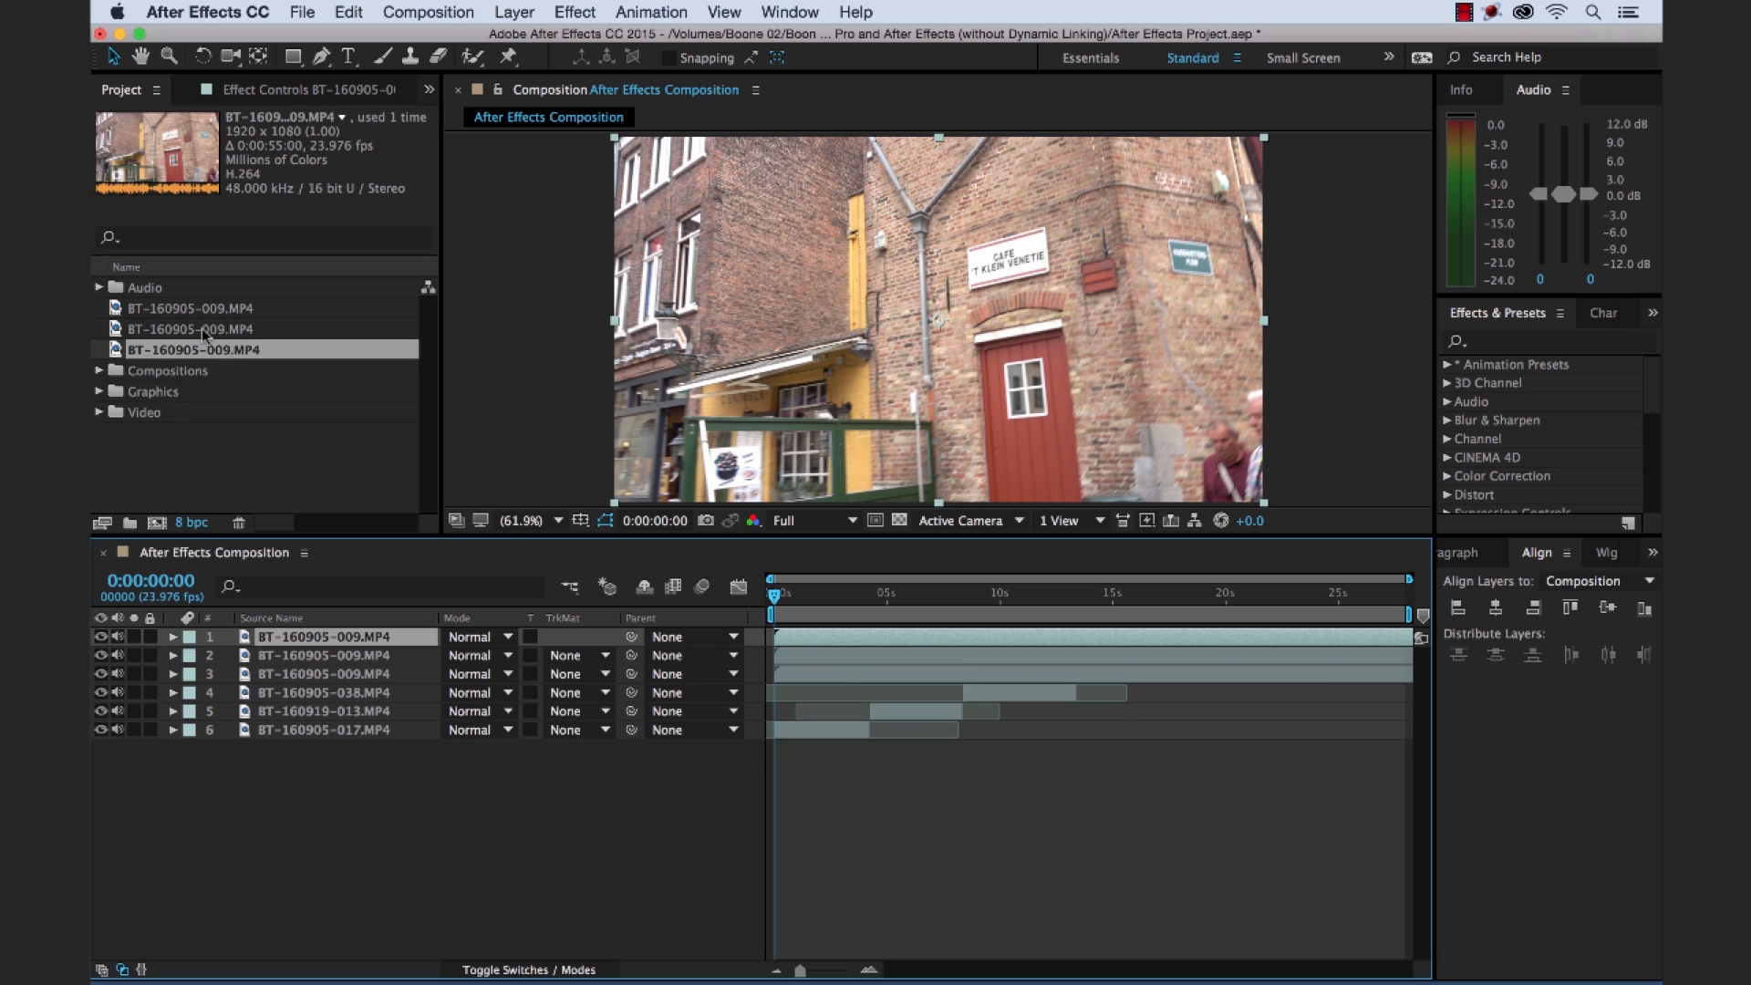
pyautogui.press('super+d')
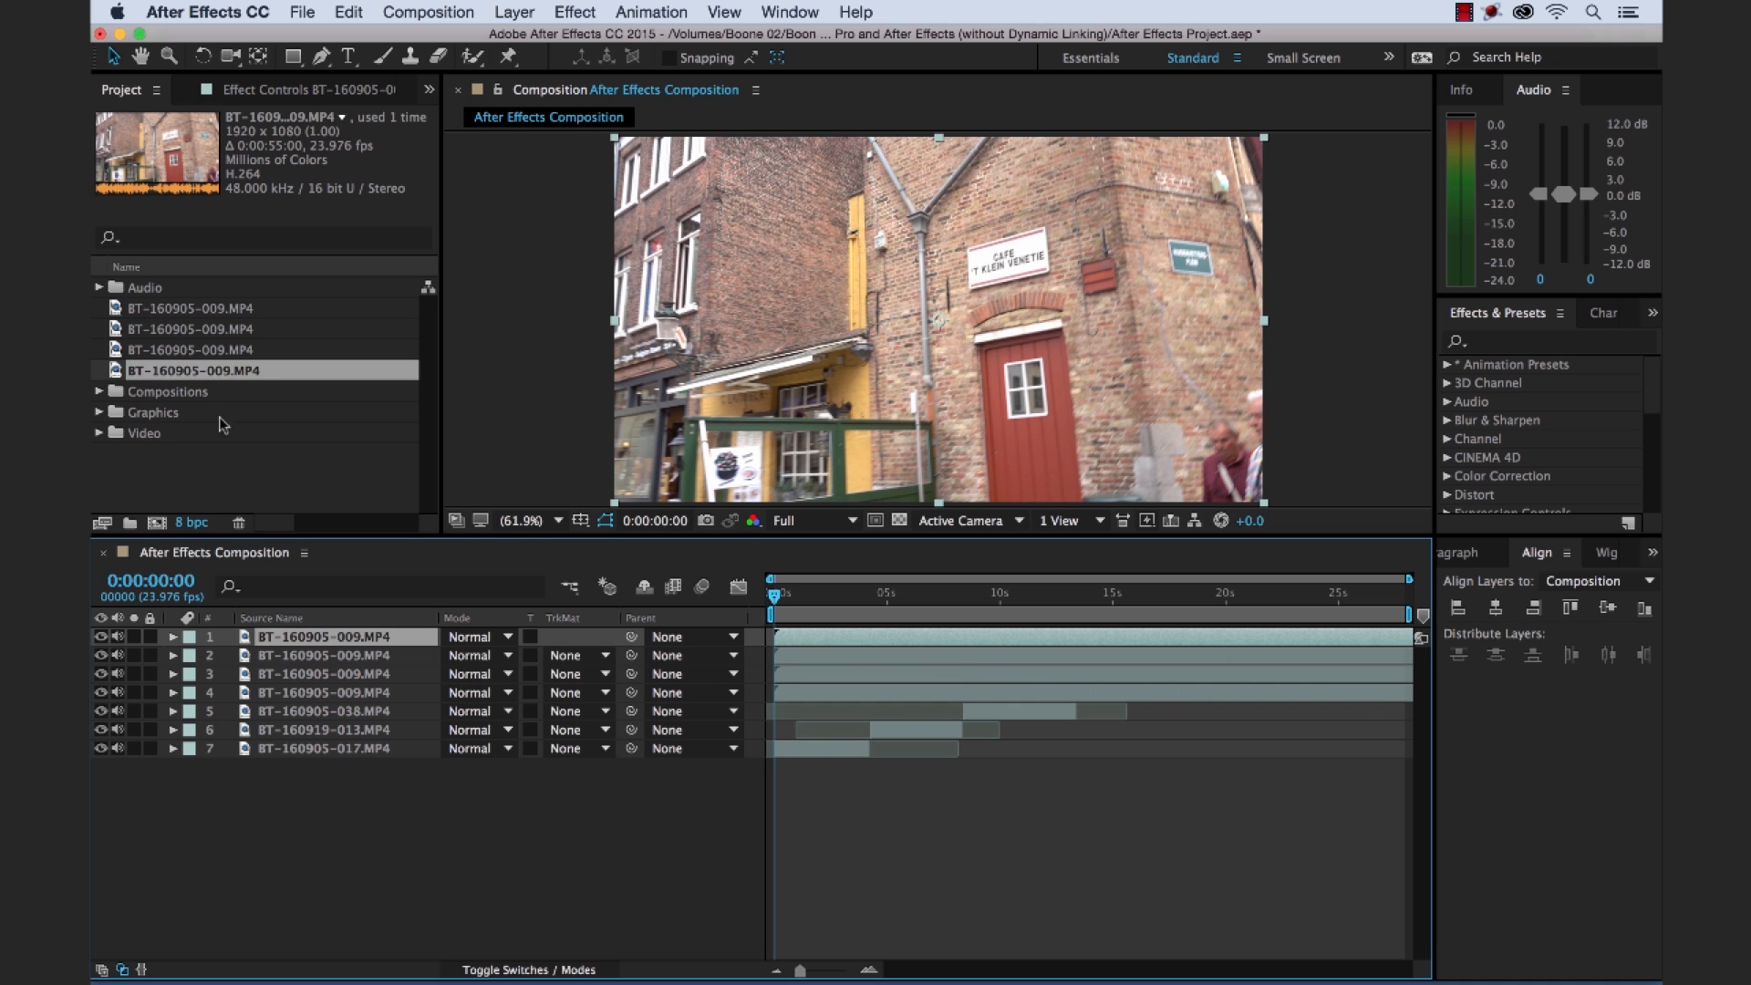
pyautogui.press('super+z')
pyautogui.press('super+z')
pyautogui.press('super+z')
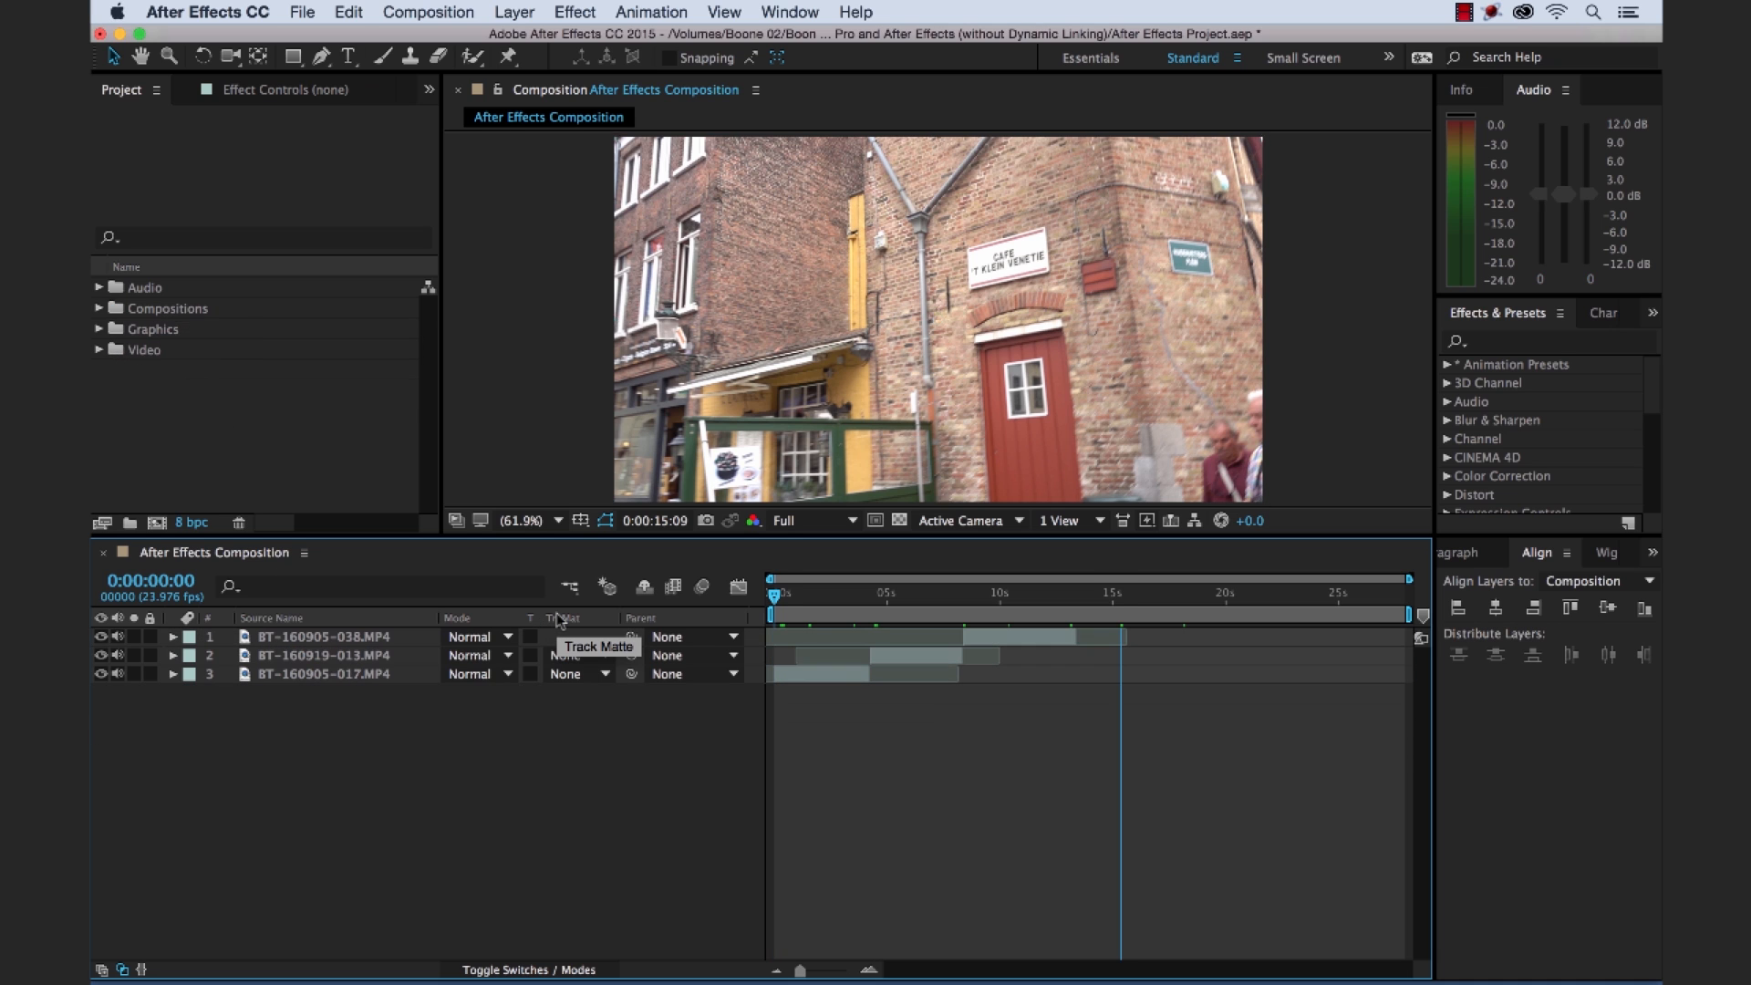
pyautogui.press('super+Tab')
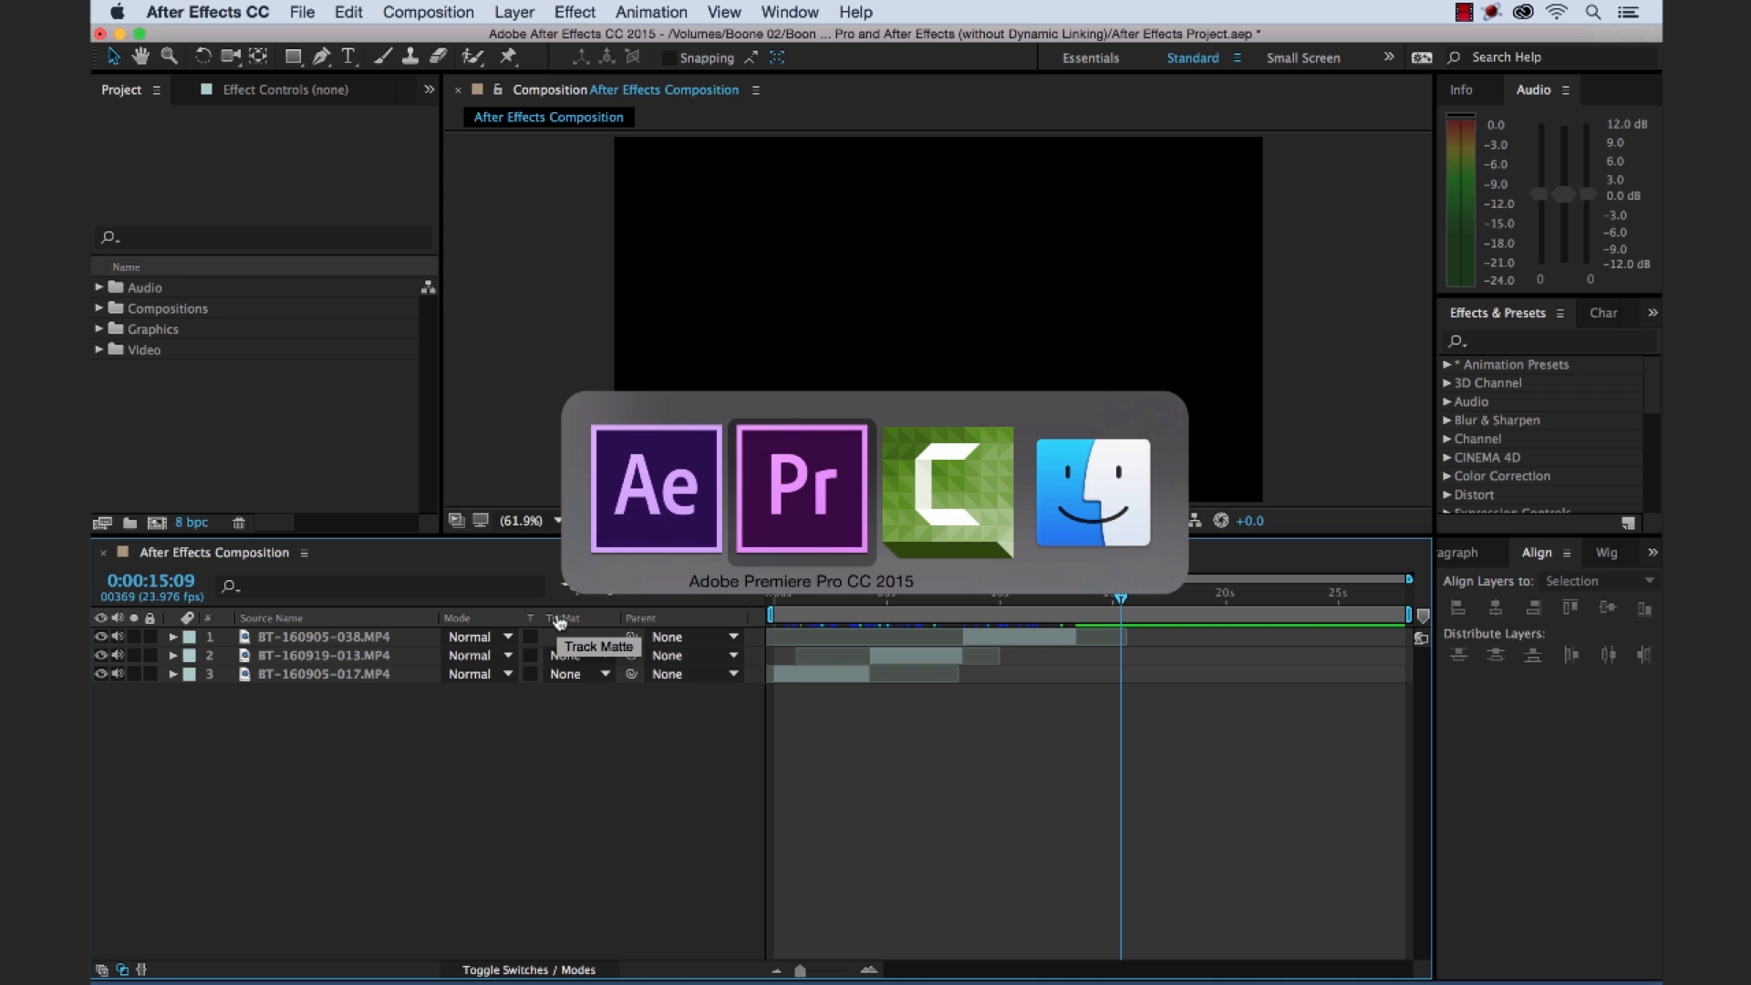
# Select the opening clip BT-160905-017 in the Premiere timeline and carry it over to After Effects.
pyautogui.press('super+Tab')
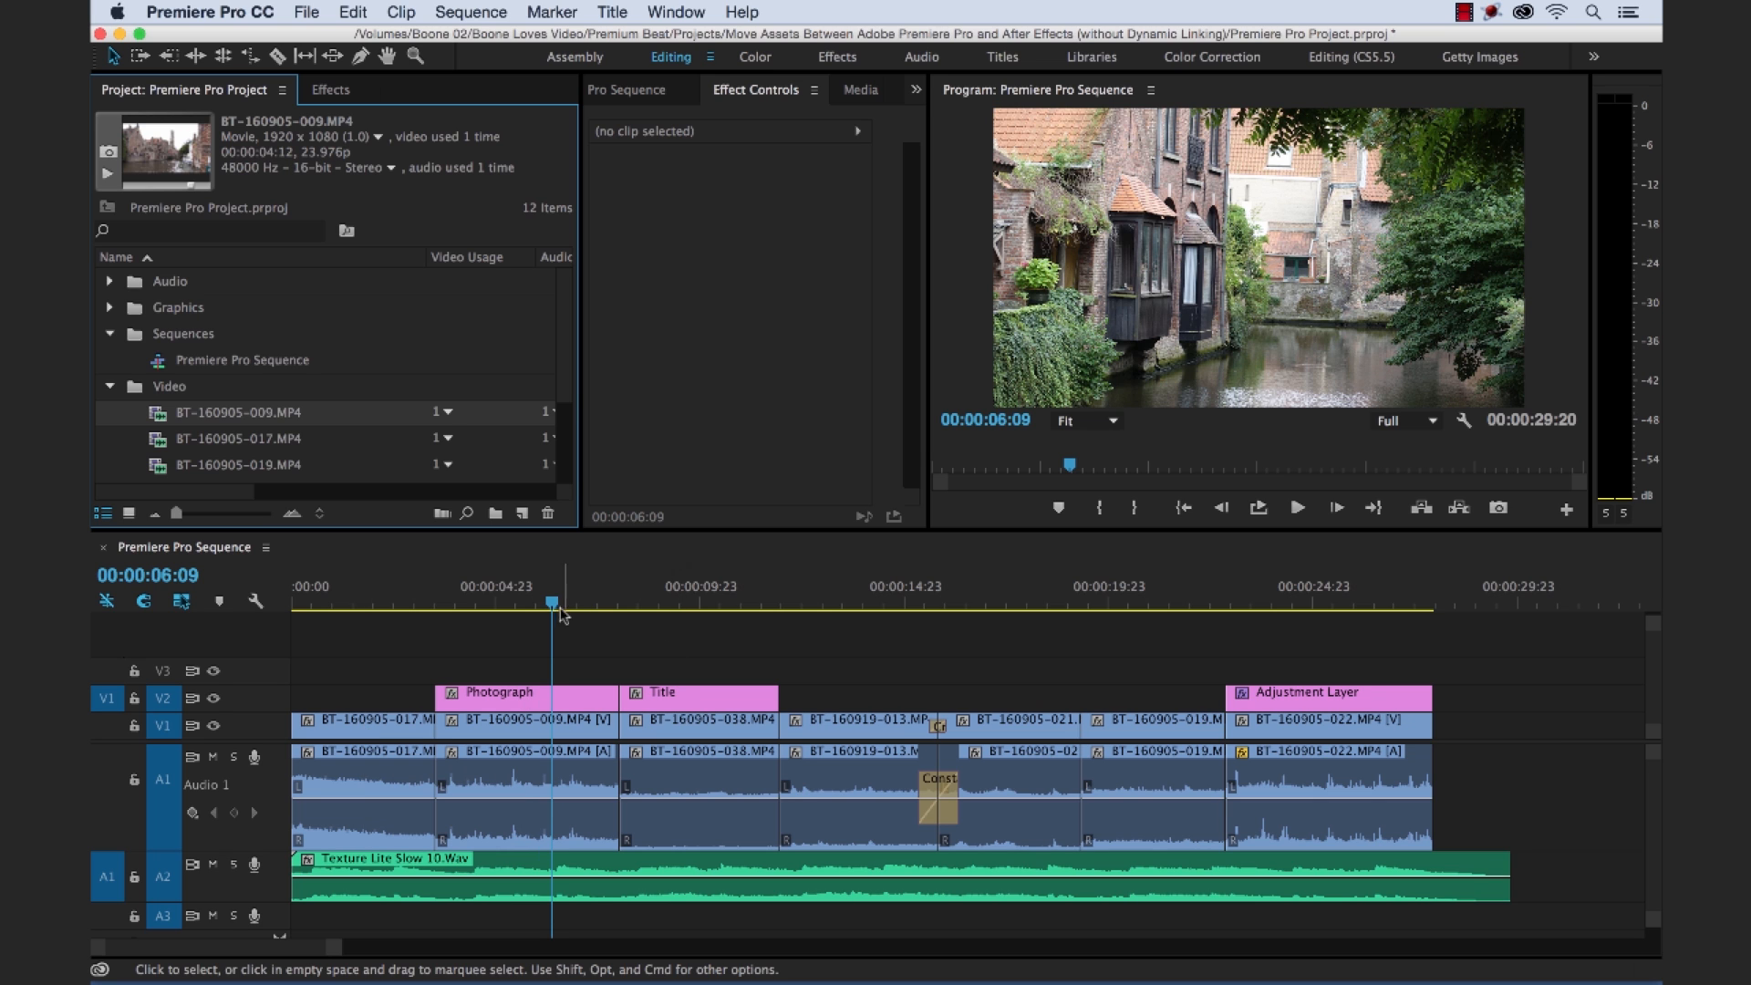
pyautogui.click(383, 722)
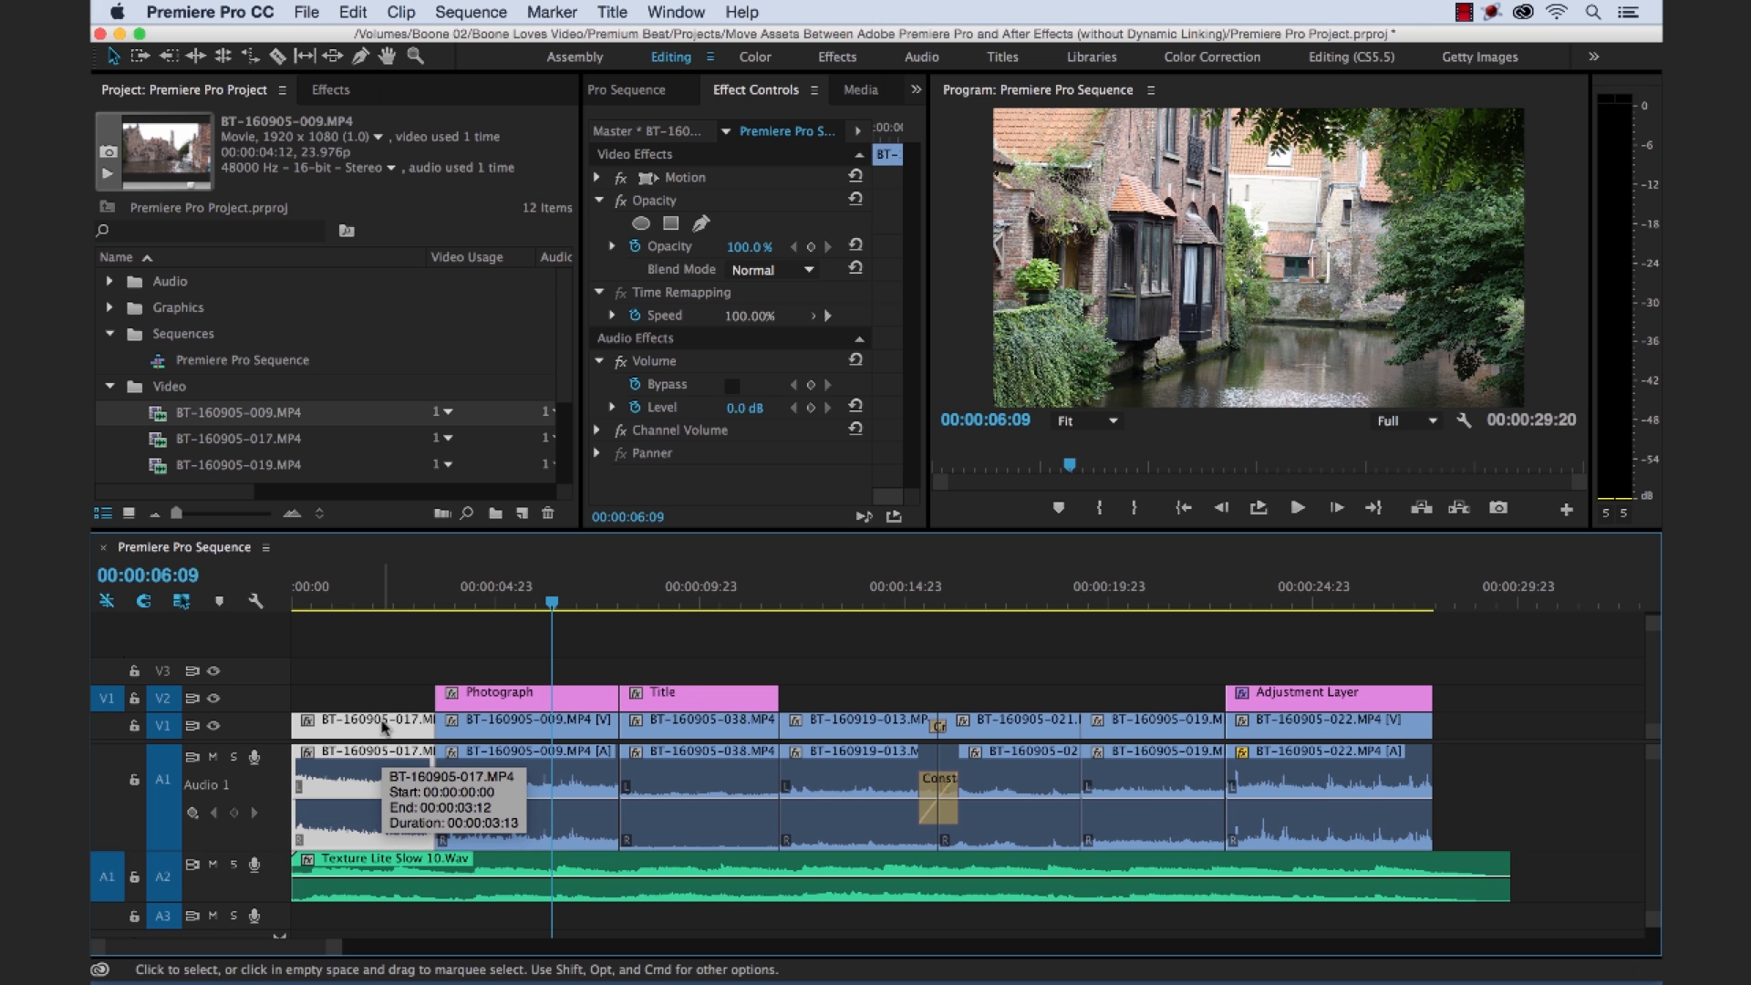
pyautogui.press('super+Tab')
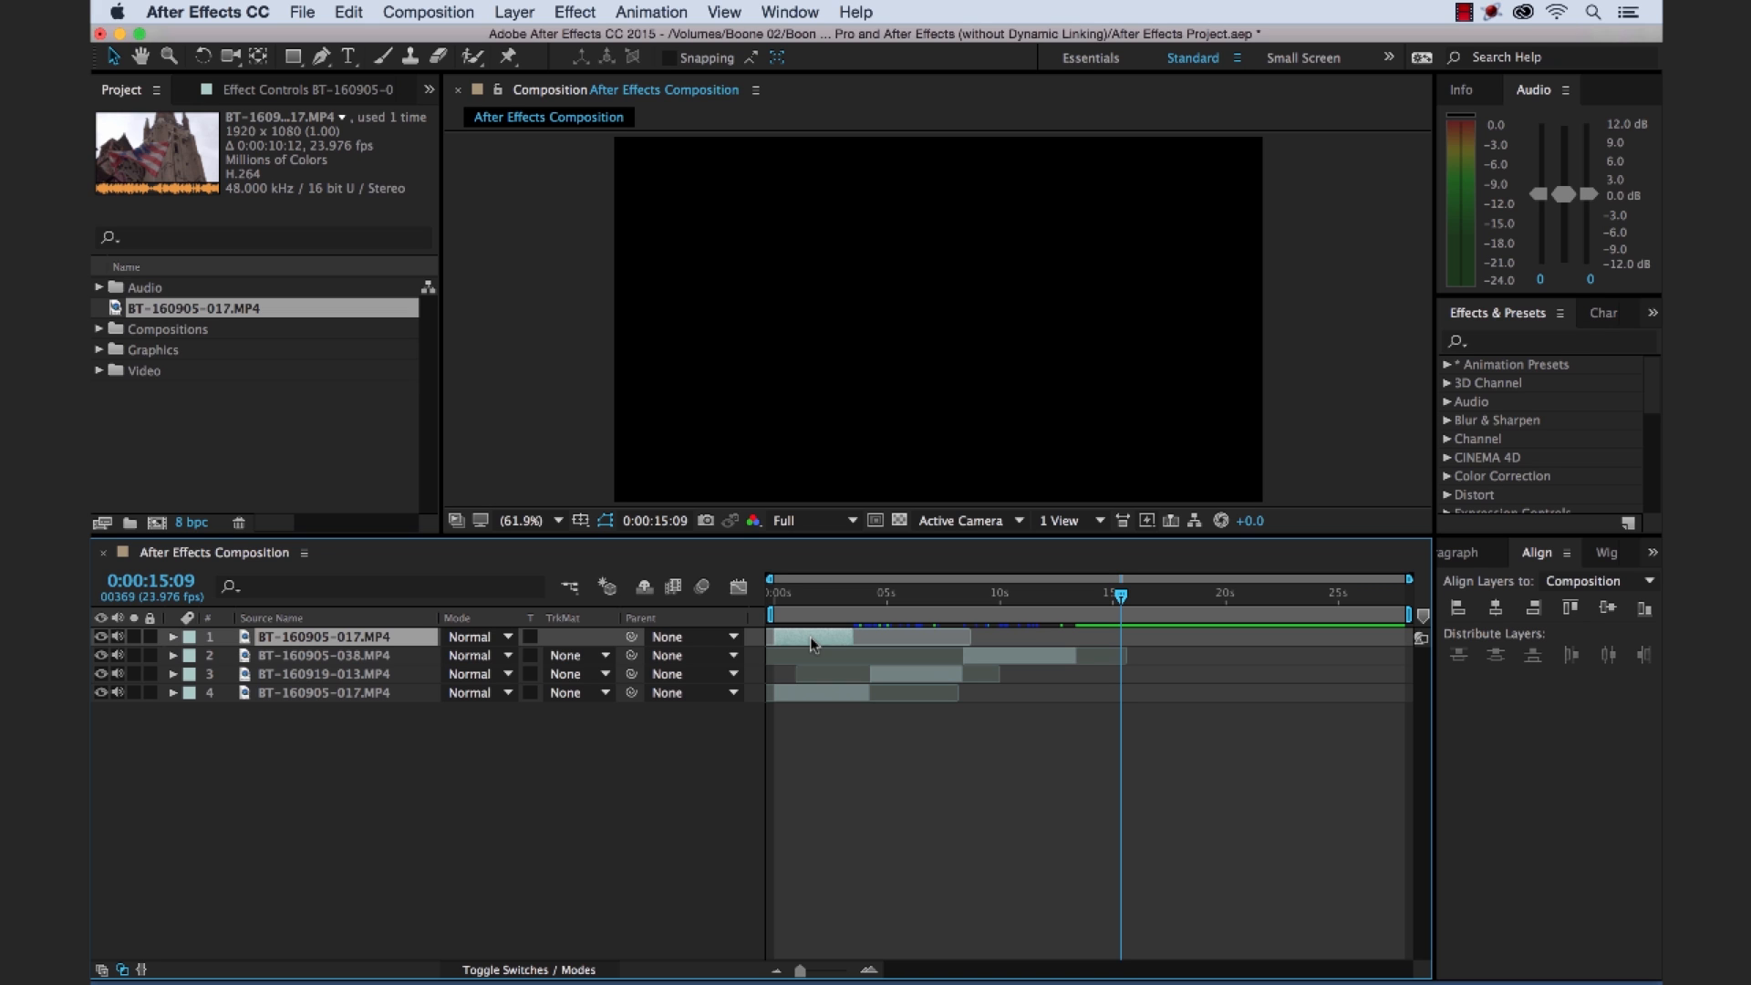
# Return to Premiere Pro after checking the new BT-160905-017 layer.
pyautogui.press('super+Tab')
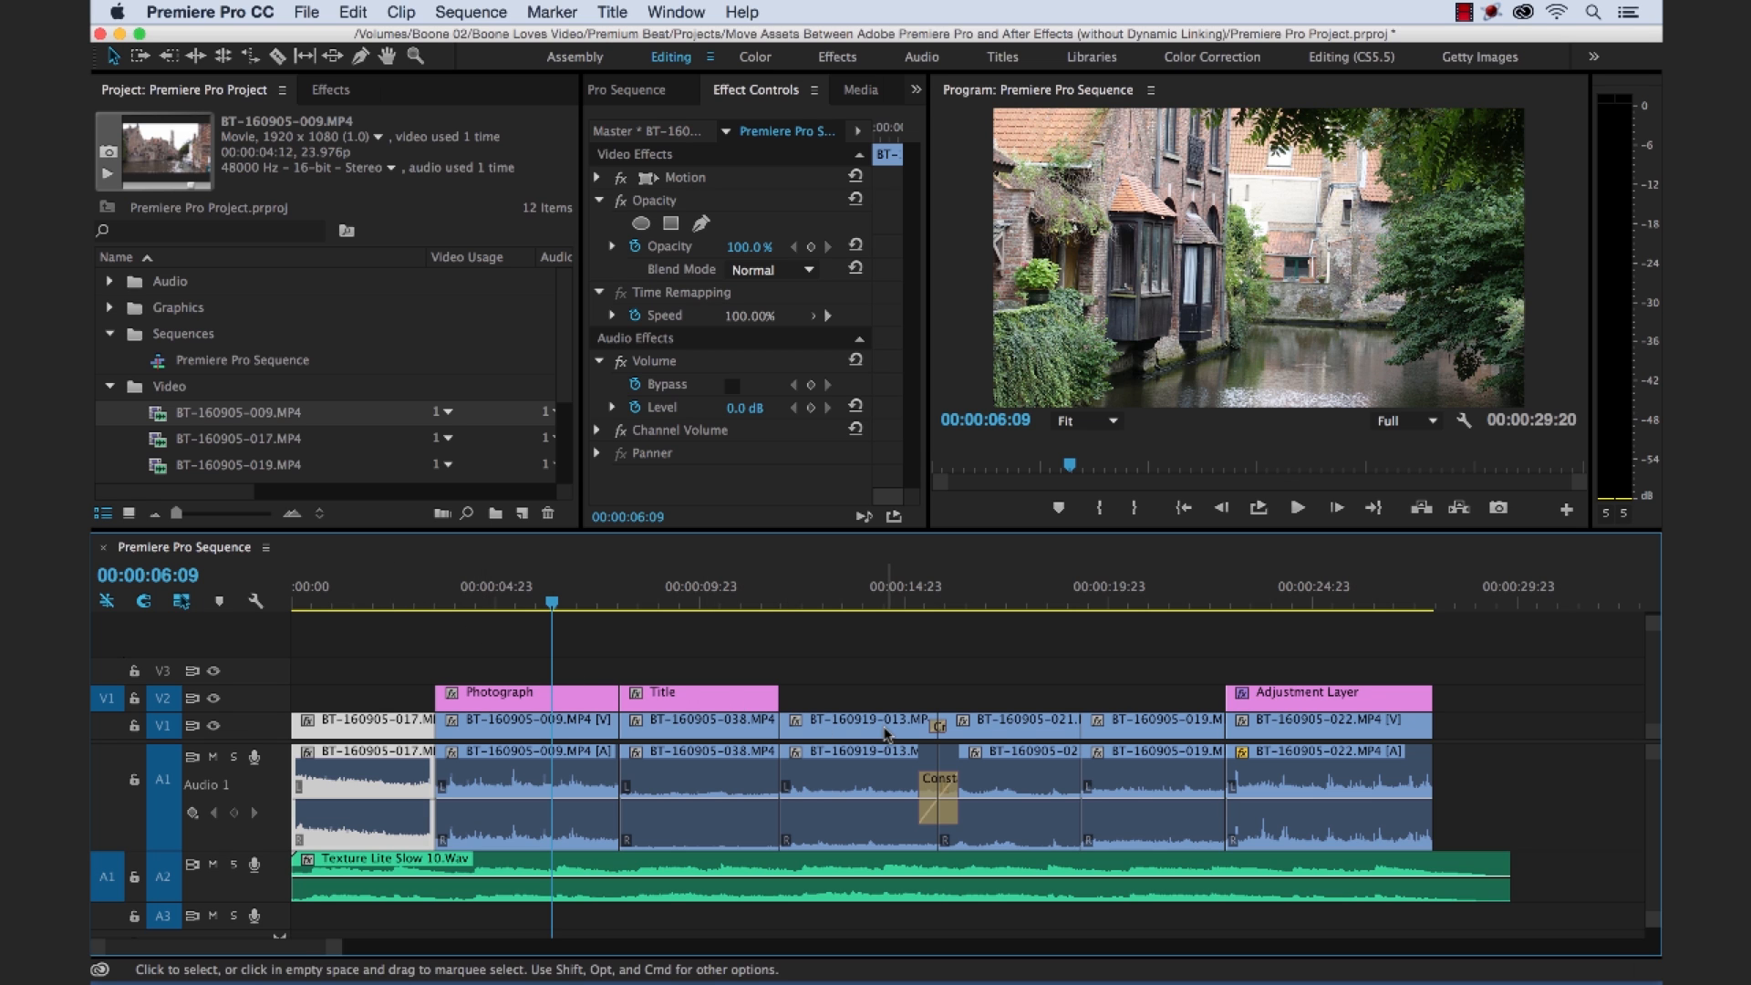
# Select clip BT-160905-021, then the canal clip BT-160905-019 around 16 seconds.
pyautogui.click(1005, 727)
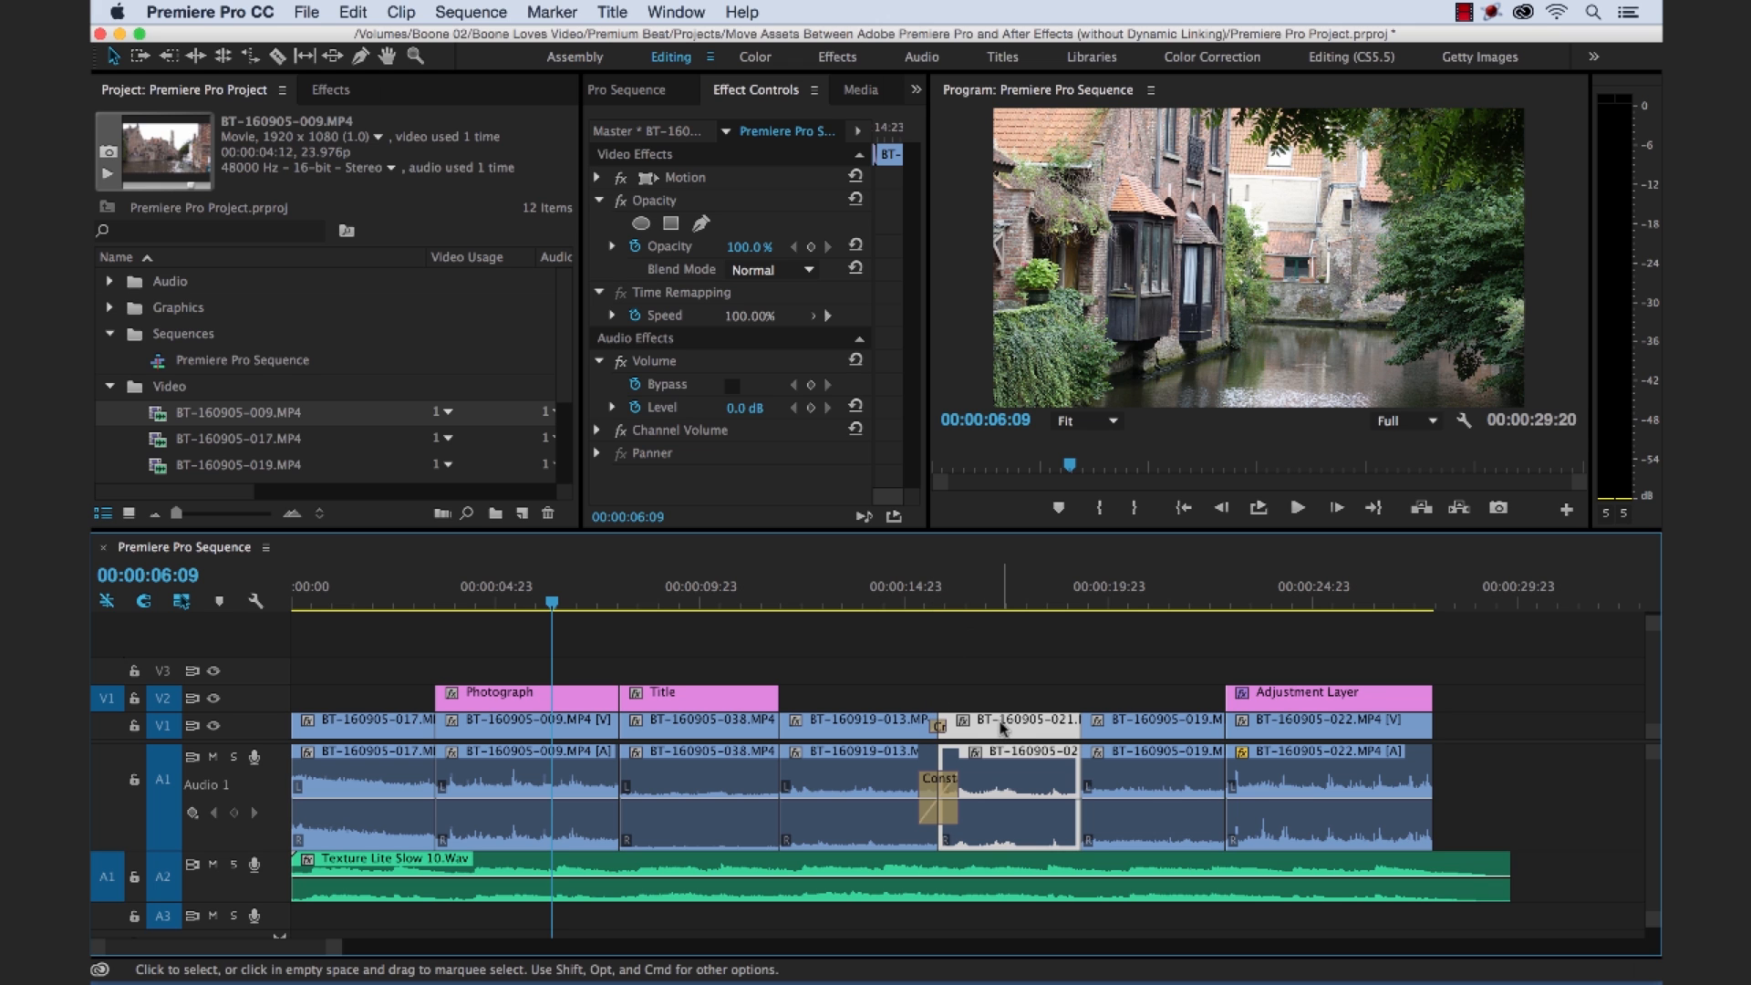
pyautogui.moveTo(1004, 602); pyautogui.dragTo(972, 601)
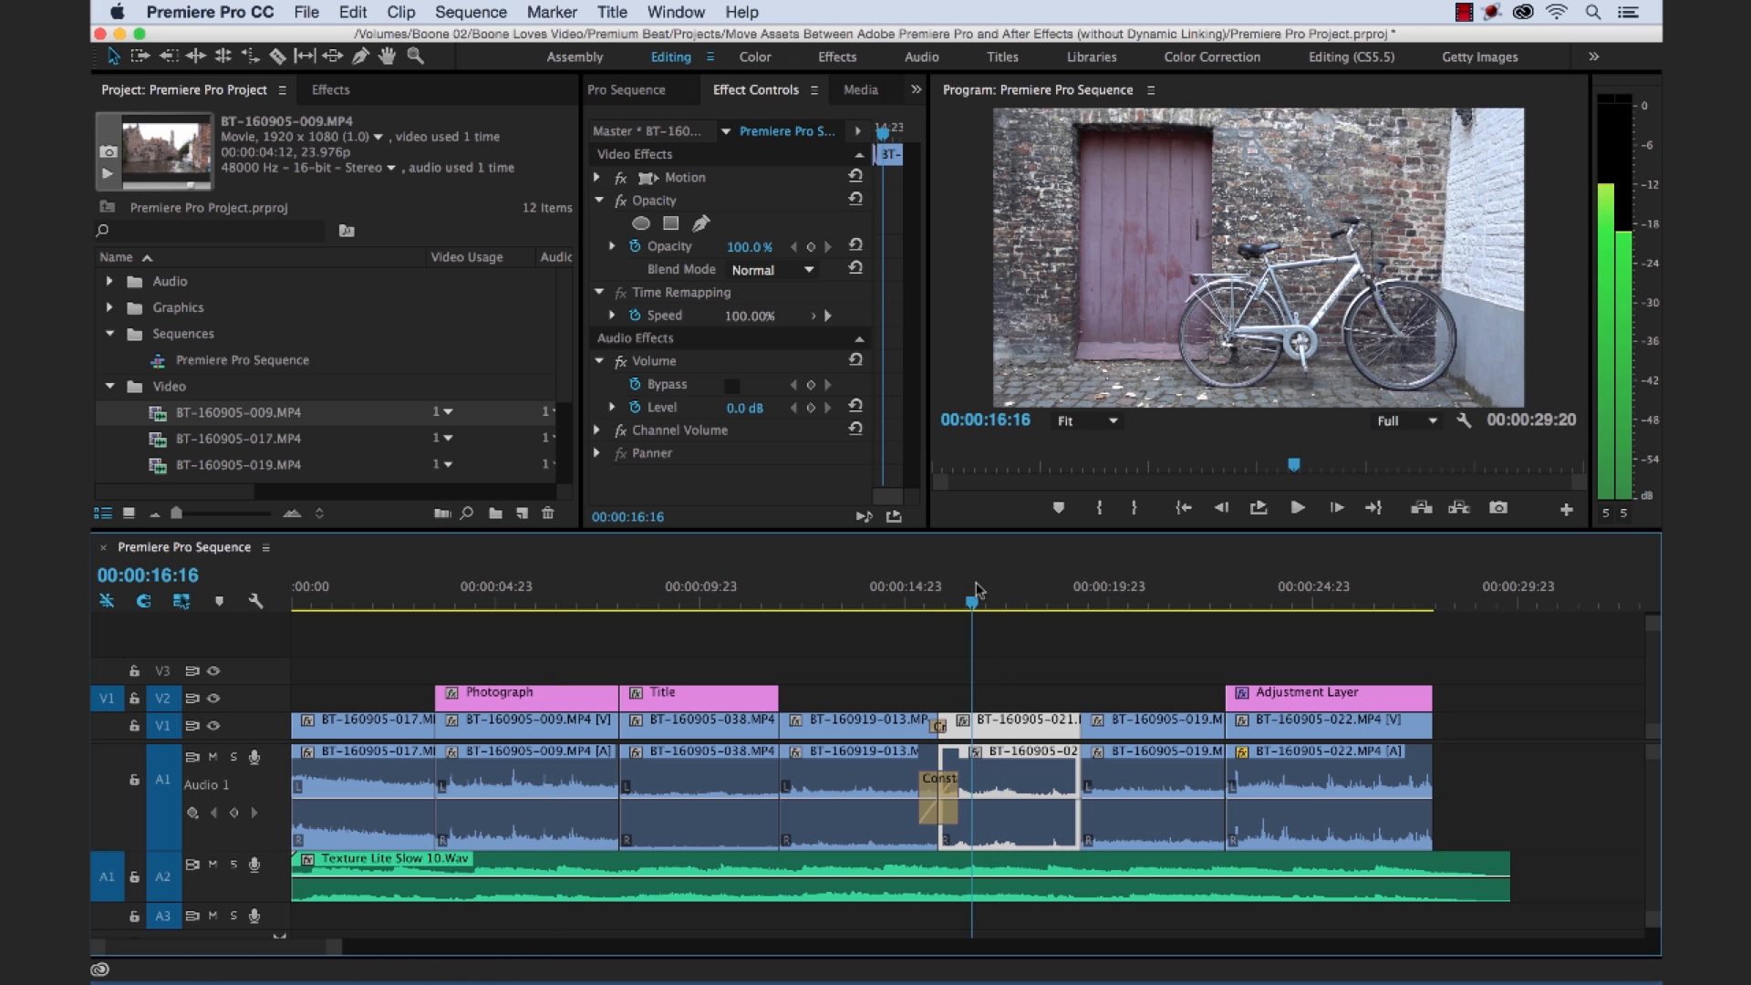
pyautogui.click(1149, 766)
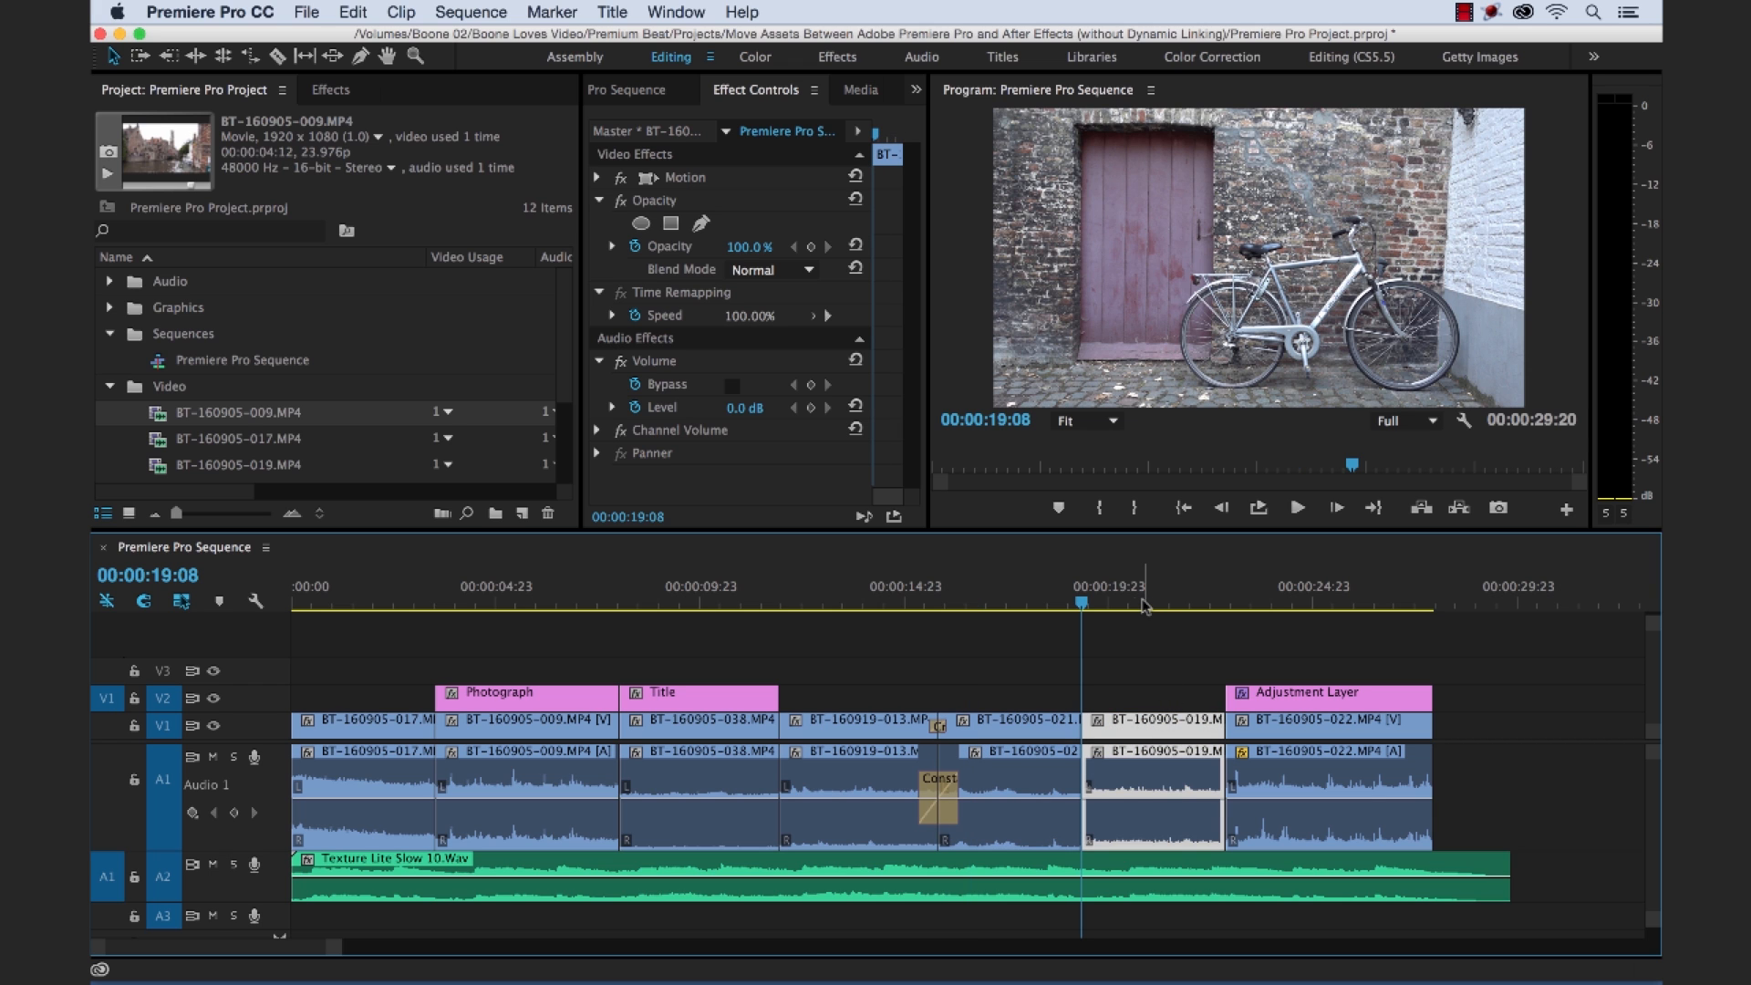
# Preview the canal shot at 19:08, 22:21 and 21:10, then head back toward After Effects.
pyautogui.click(1099, 602)
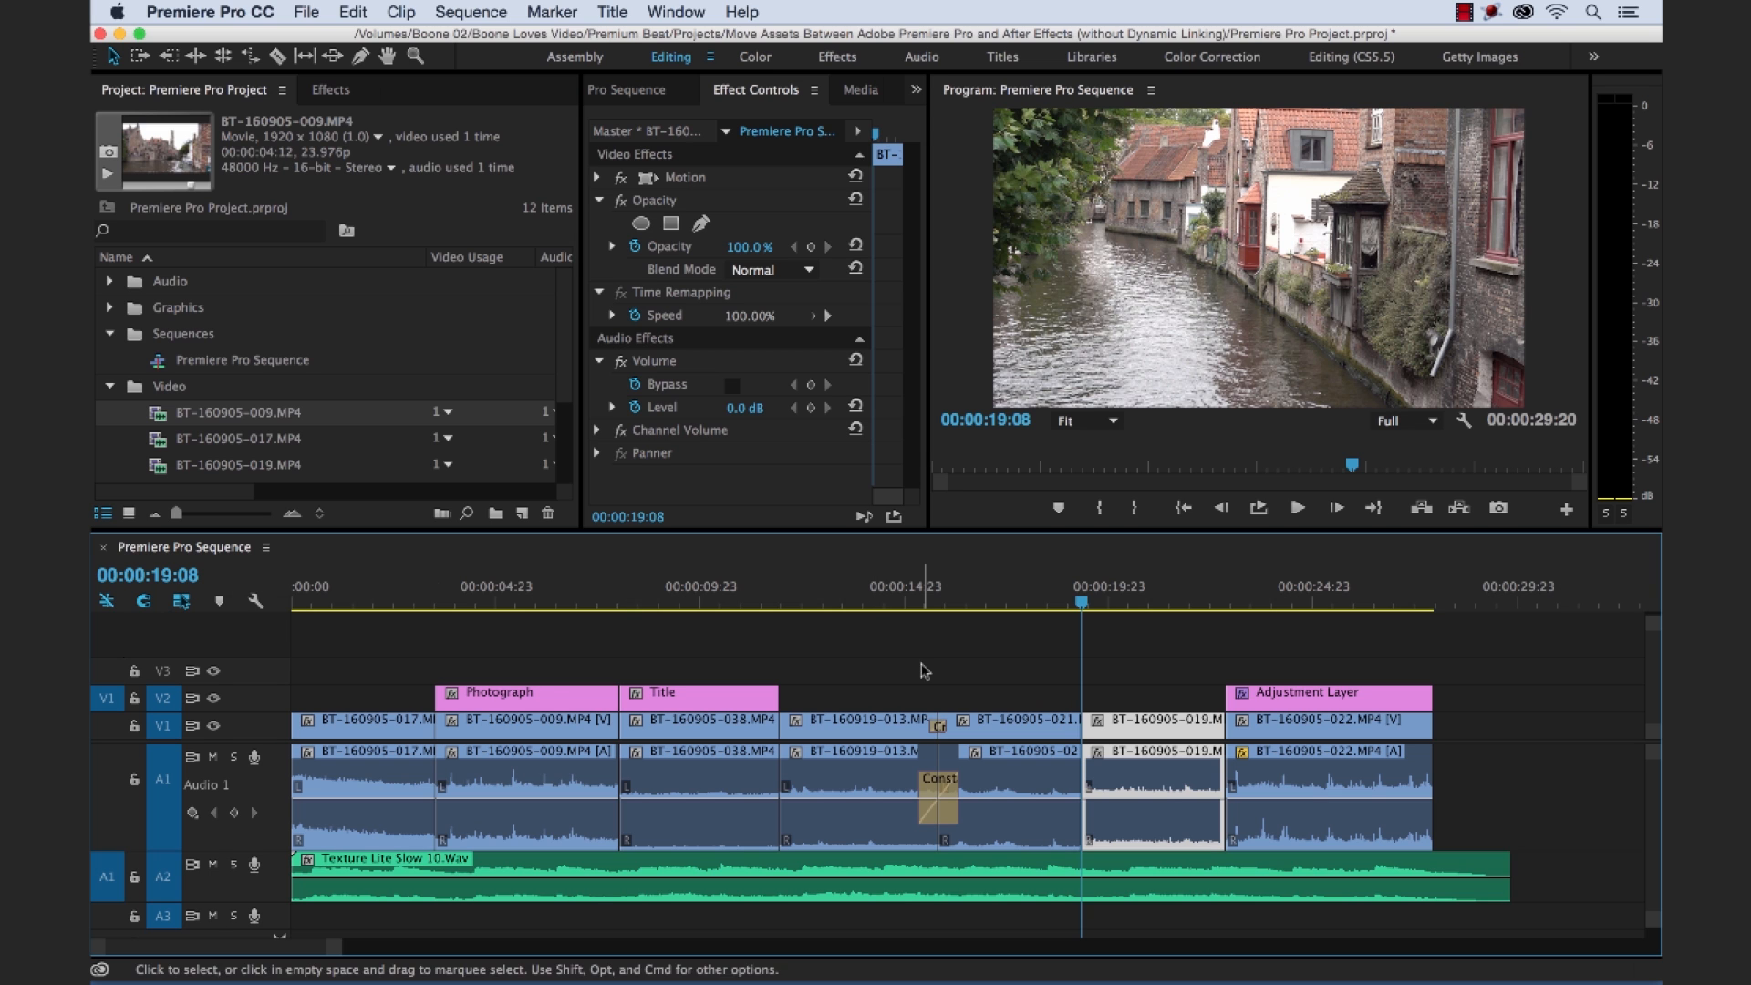
pyautogui.click(1225, 602)
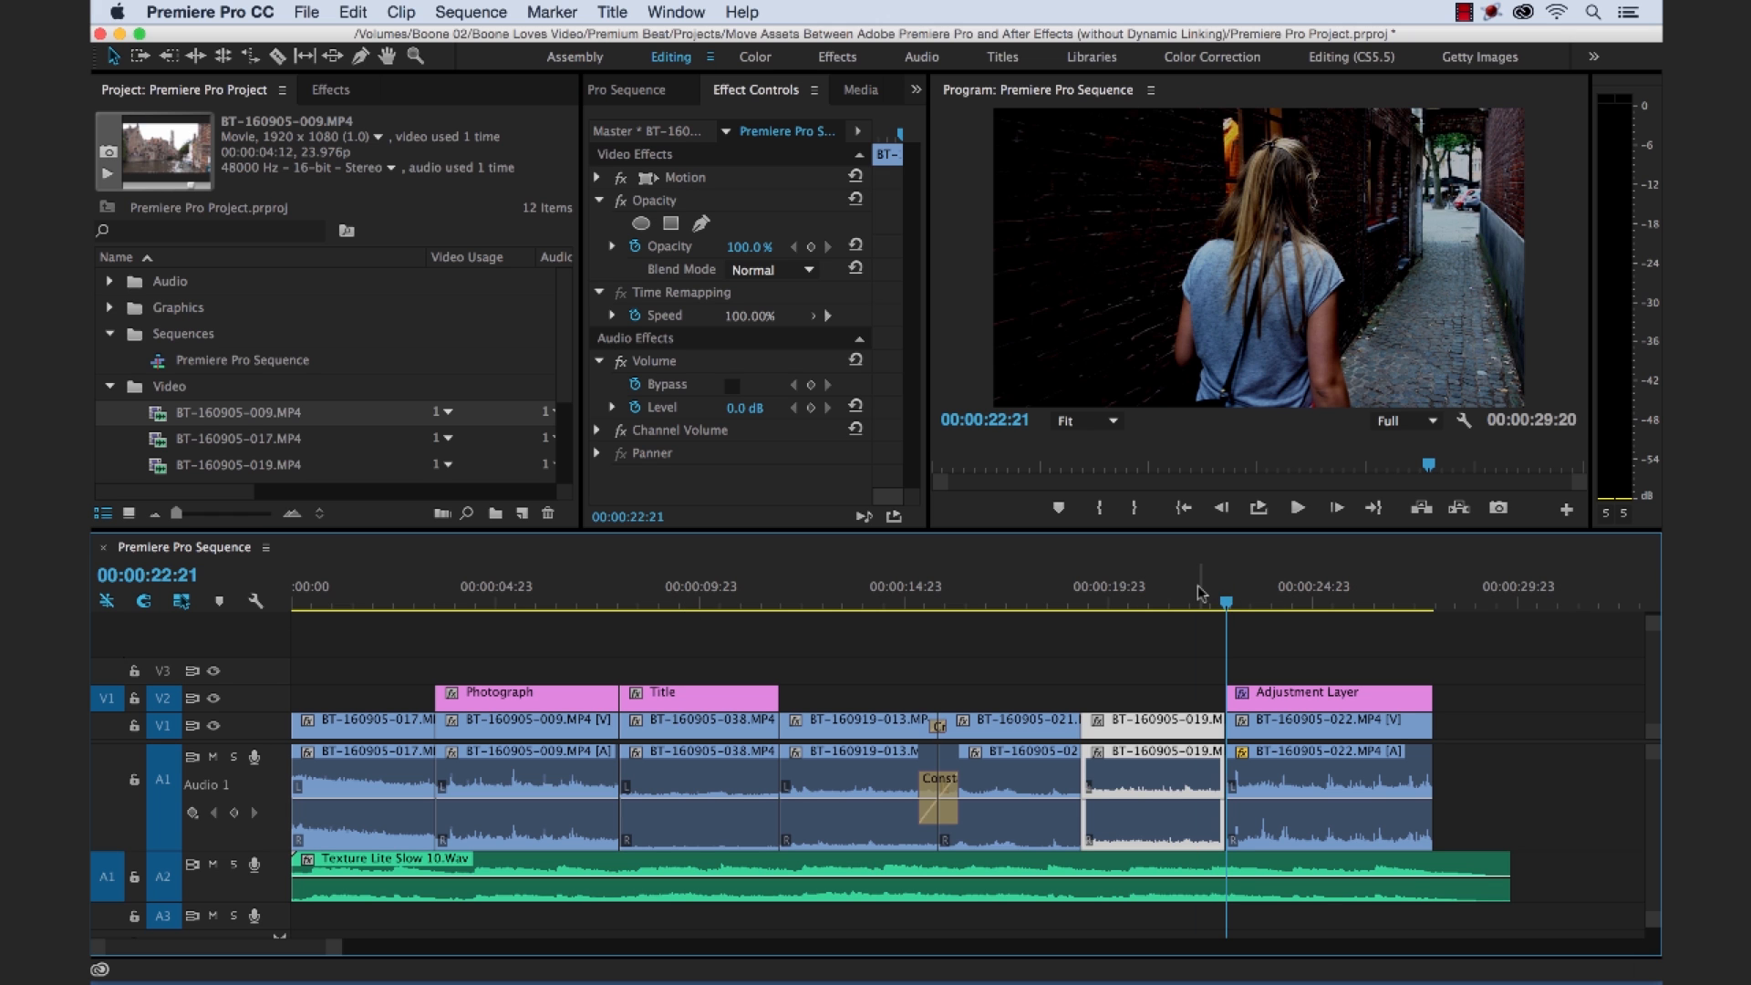
pyautogui.click(1166, 602)
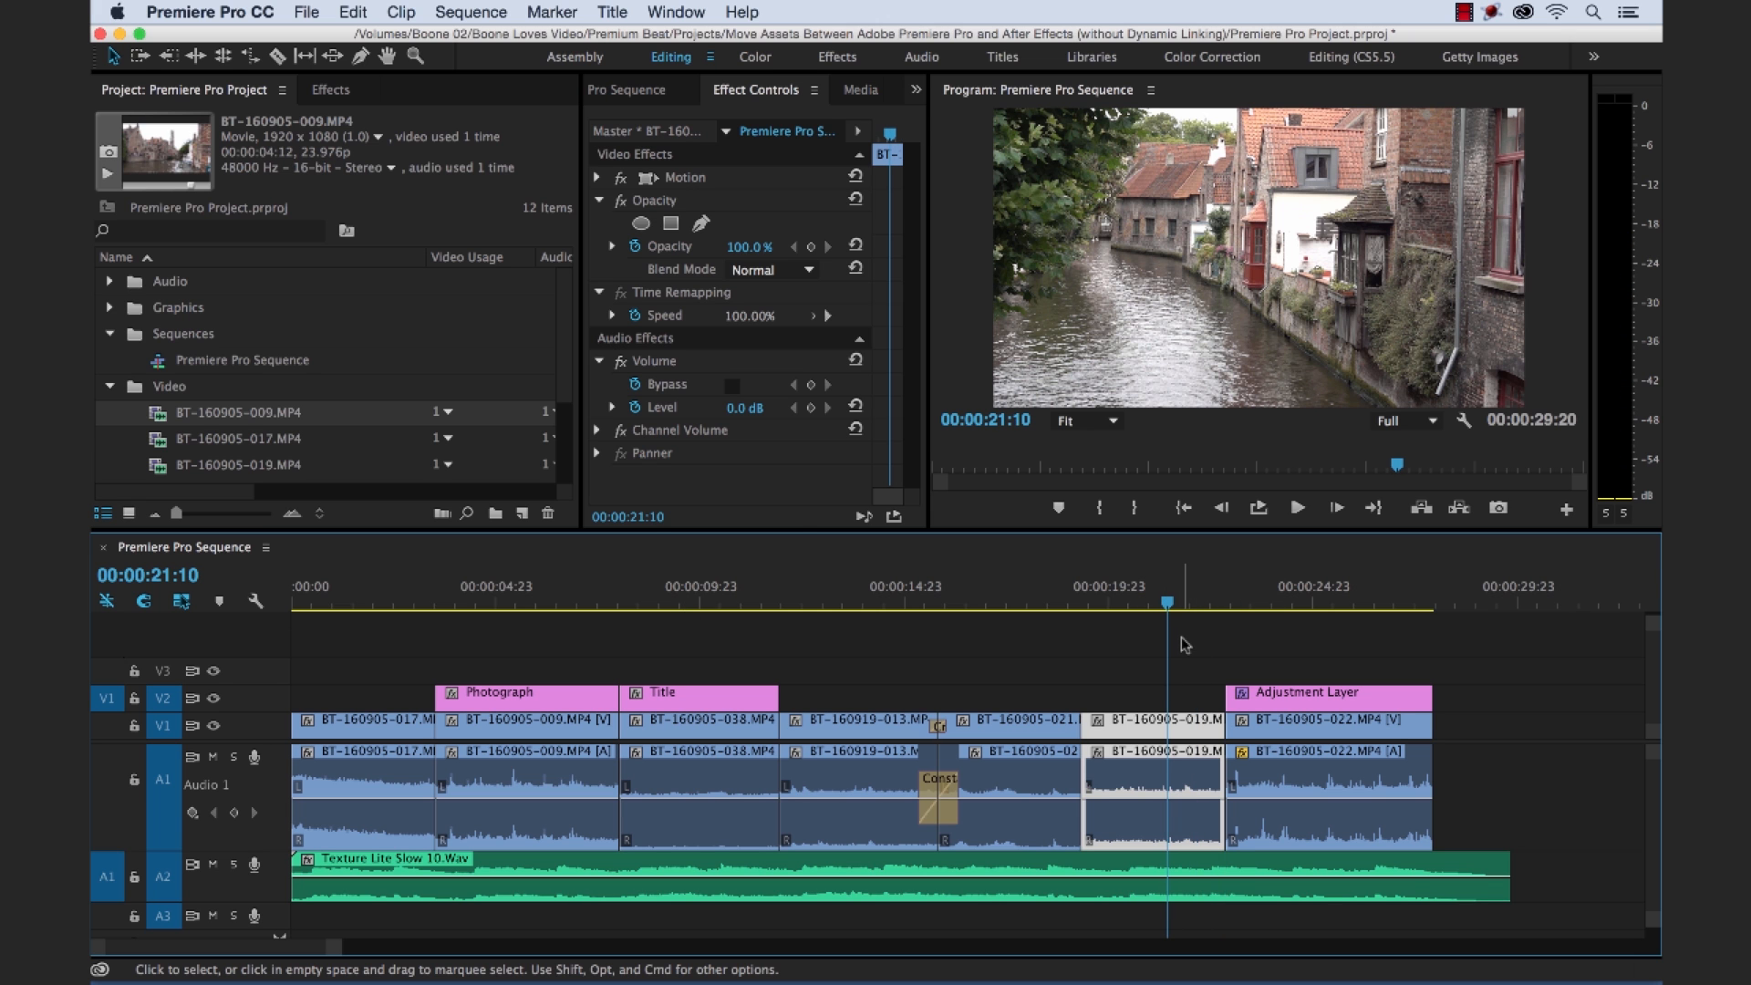
pyautogui.press('super+Tab')
pyautogui.press('super+Tab')
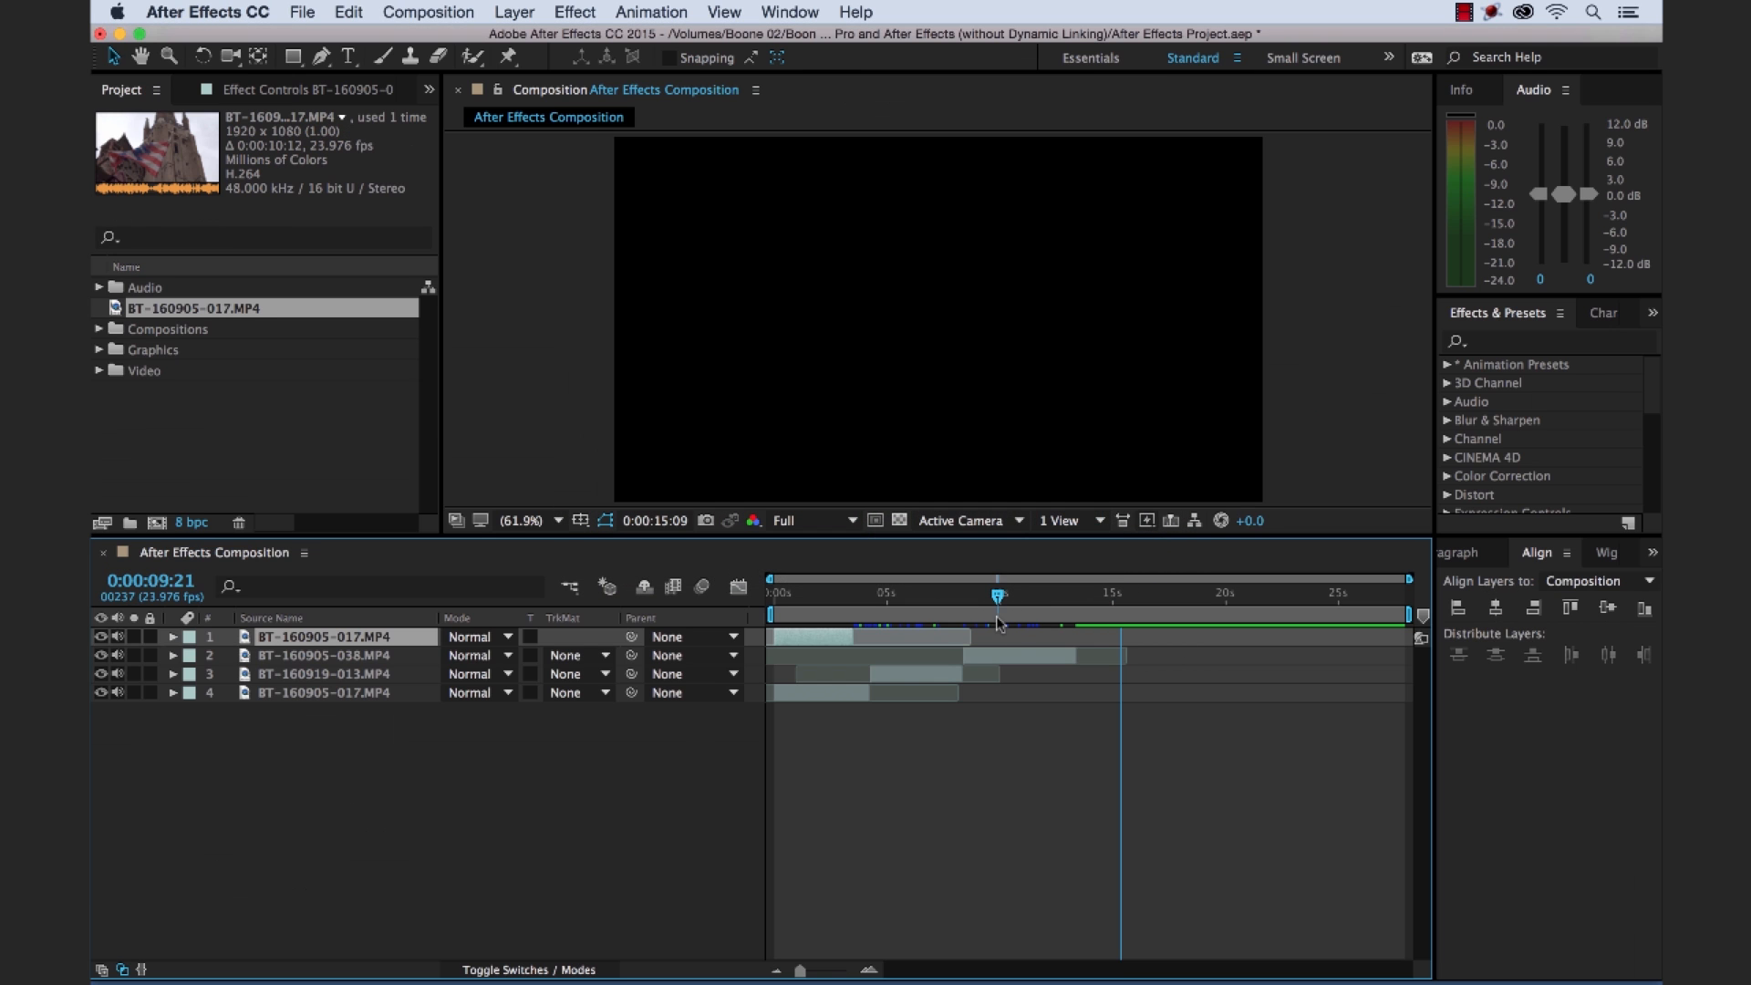
# Paste the BT-160905-019 canal clip into the comp from its first frame.
pyautogui.click(840, 592)
pyautogui.moveTo(840, 592); pyautogui.dragTo(773, 592)
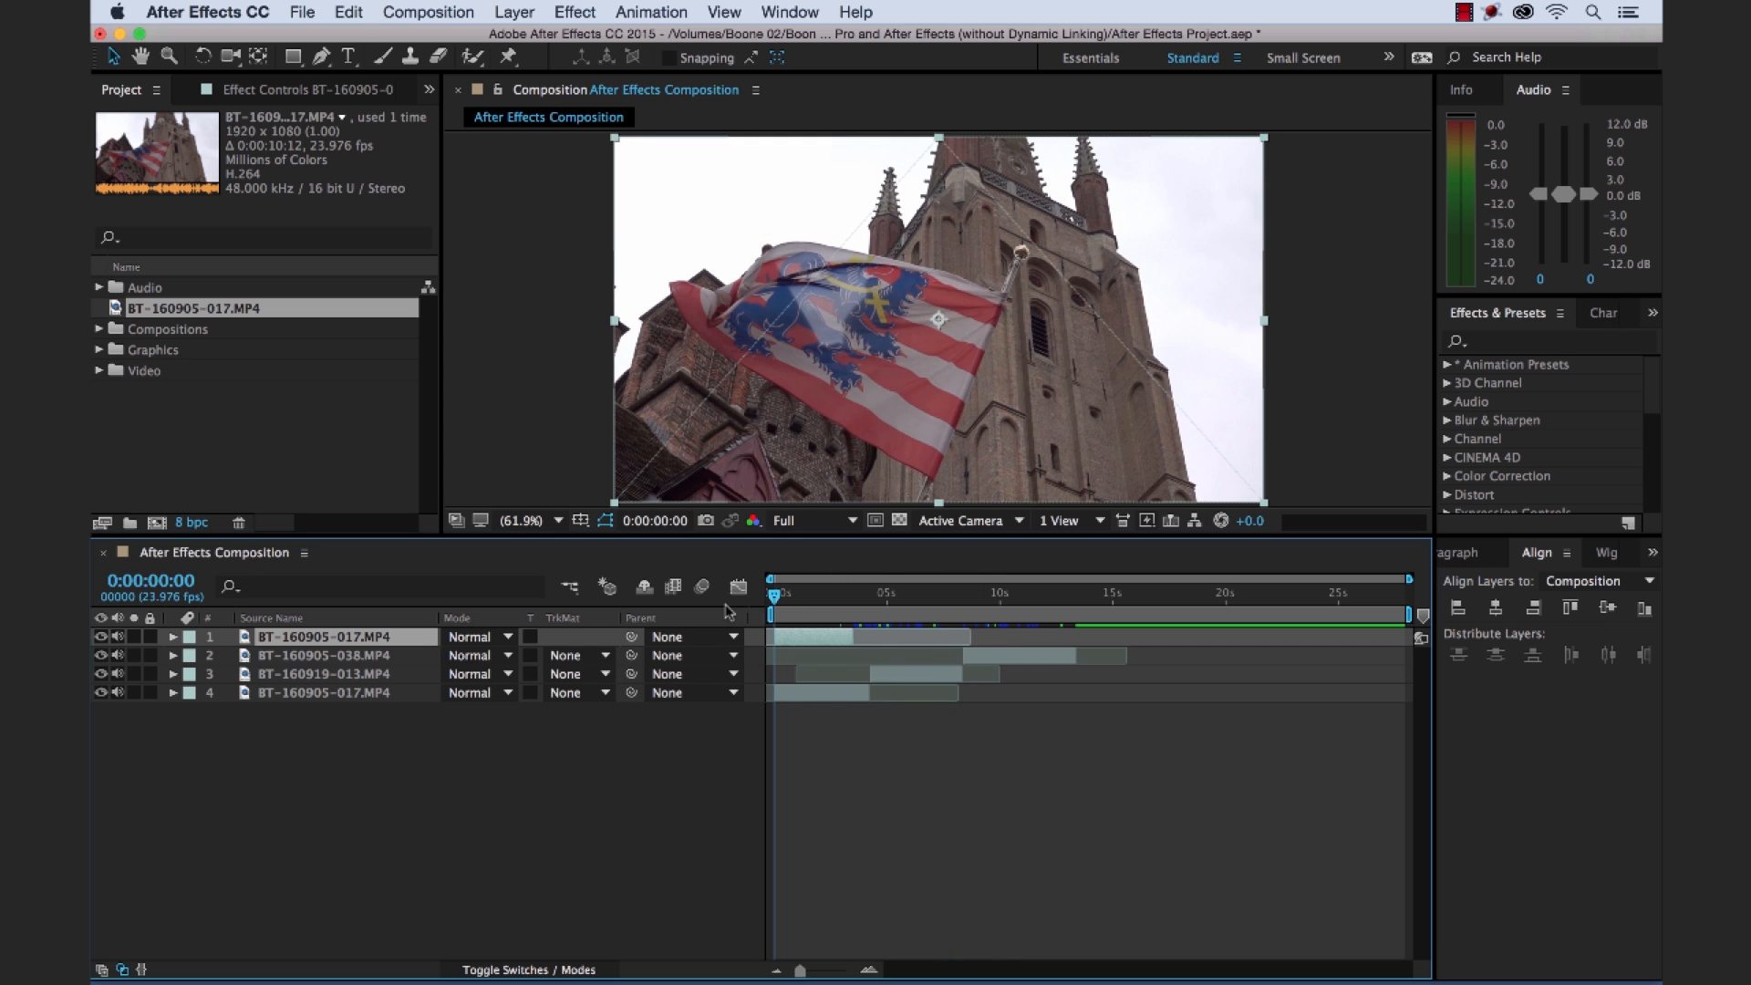
pyautogui.press('super+v')
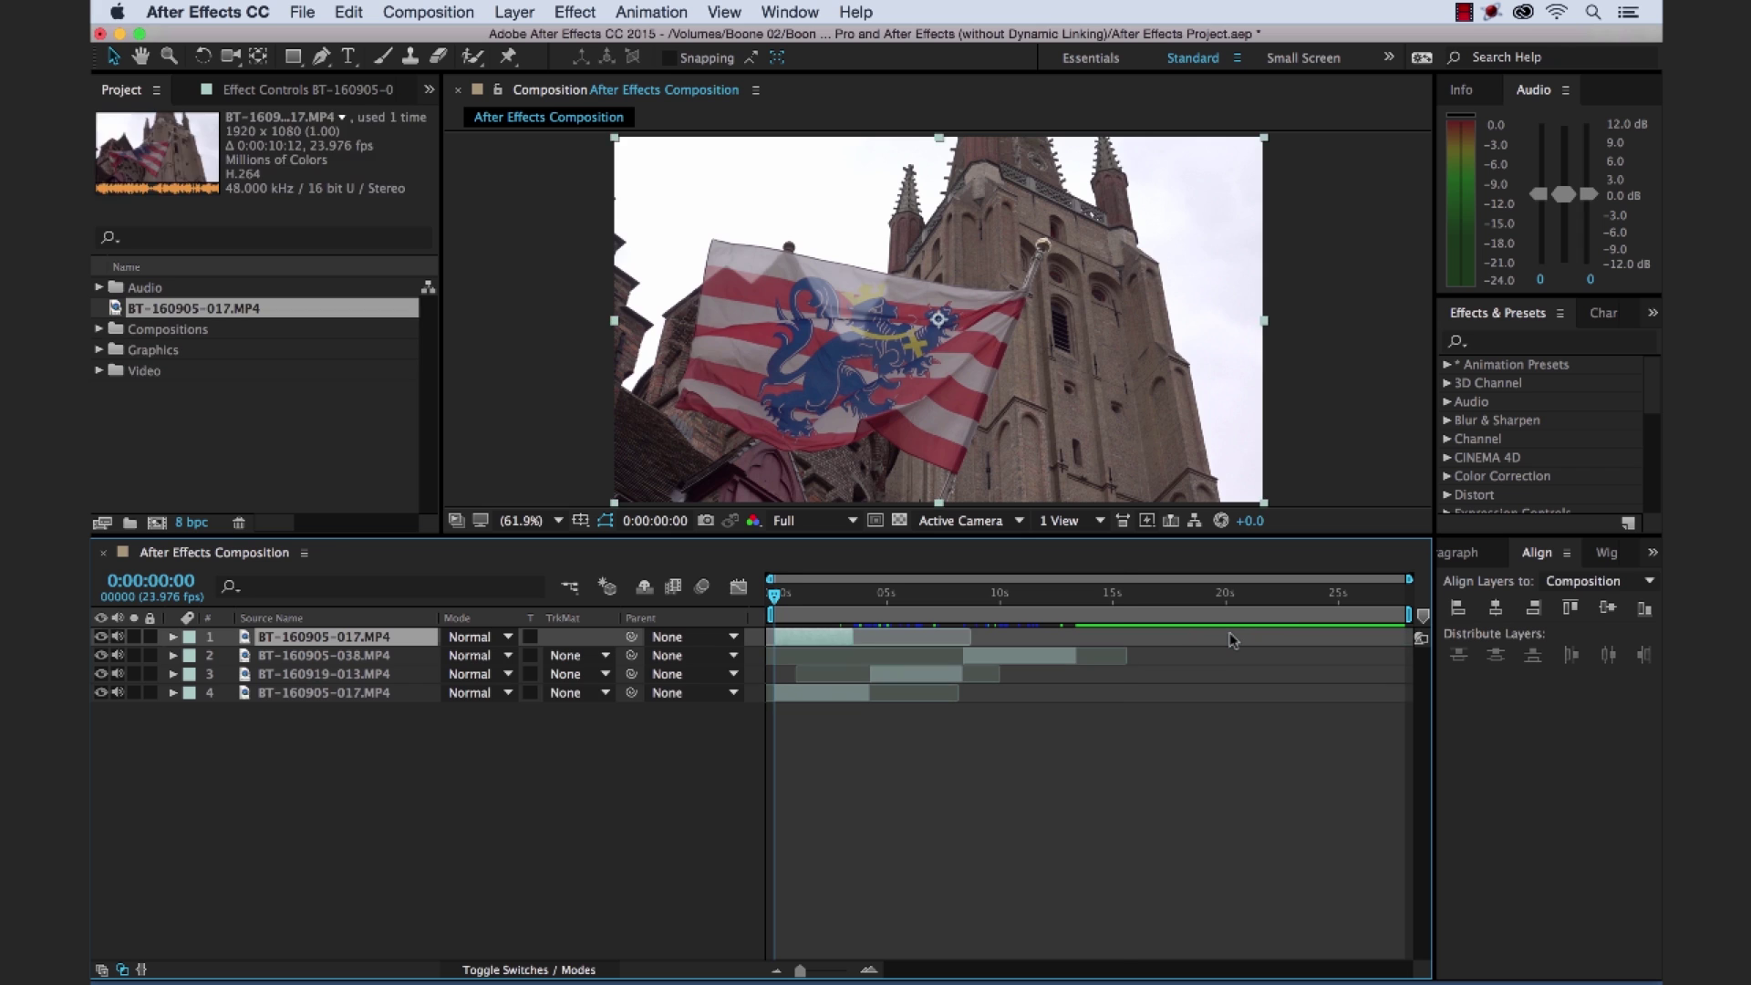
# Undo the pasted layers, paste the 019 clip at 7:16 instead, then delete it again and head to Premiere Pro.
pyautogui.press('super+z')
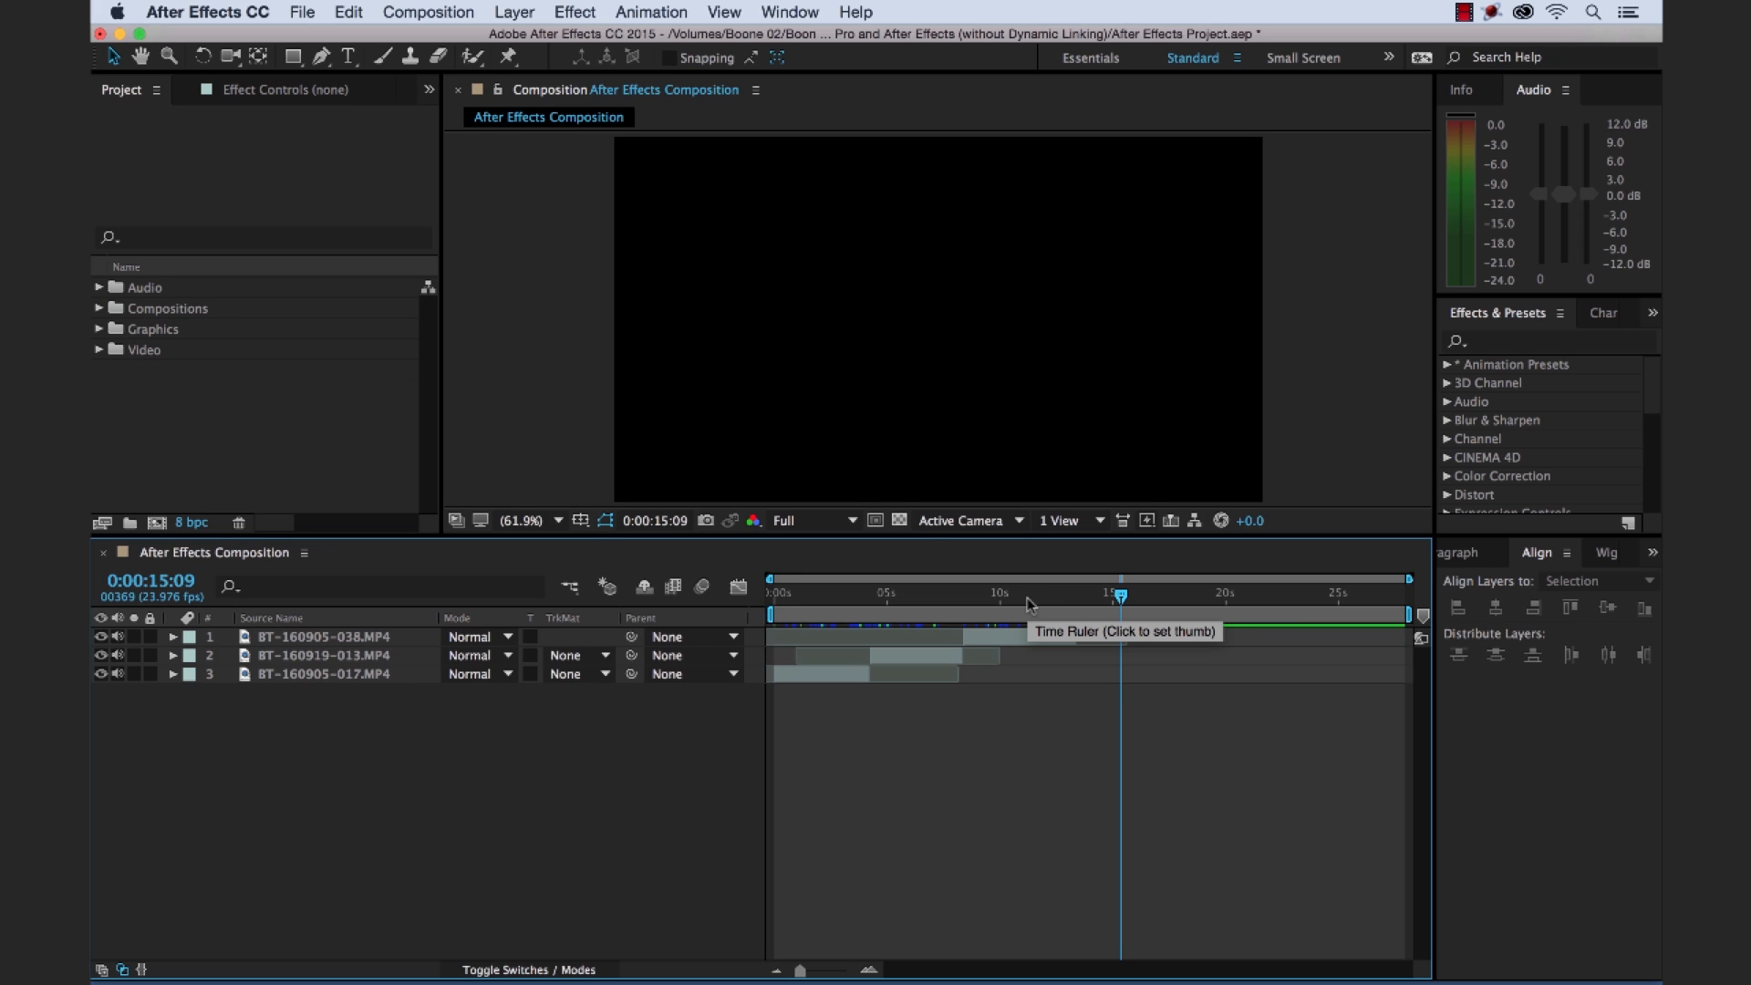
pyautogui.click(1083, 597)
pyautogui.moveTo(1083, 597); pyautogui.dragTo(948, 596)
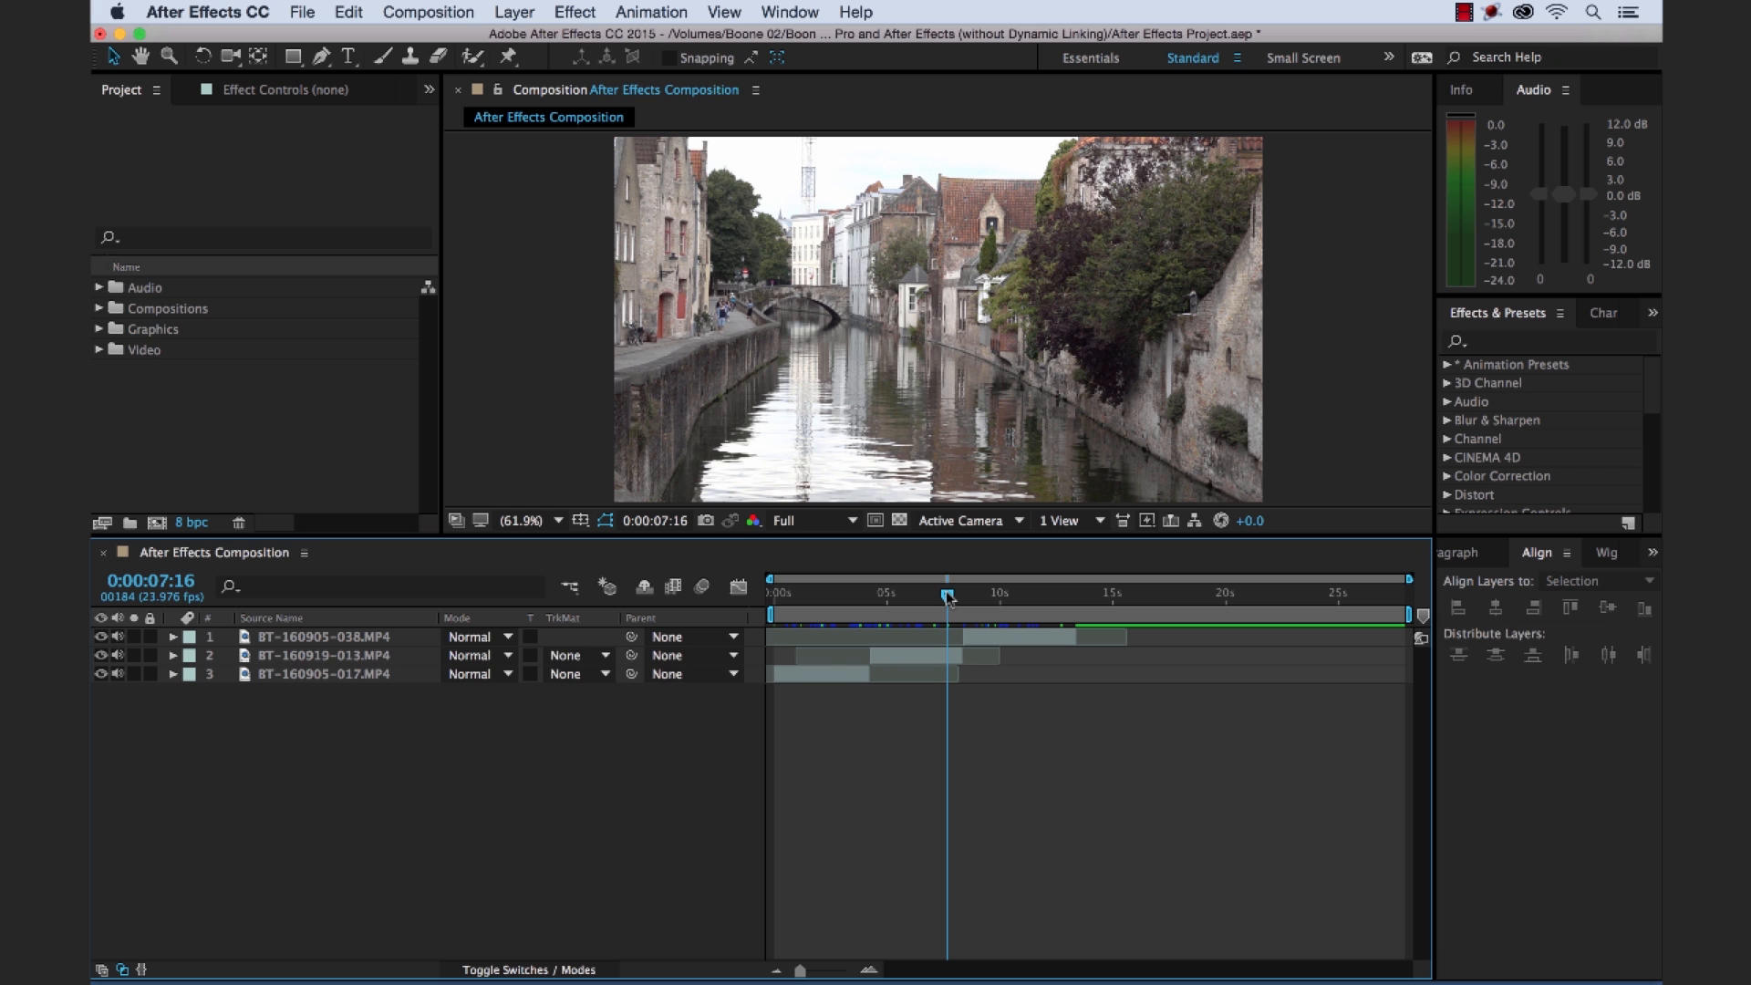
pyautogui.press('alt+super+v')
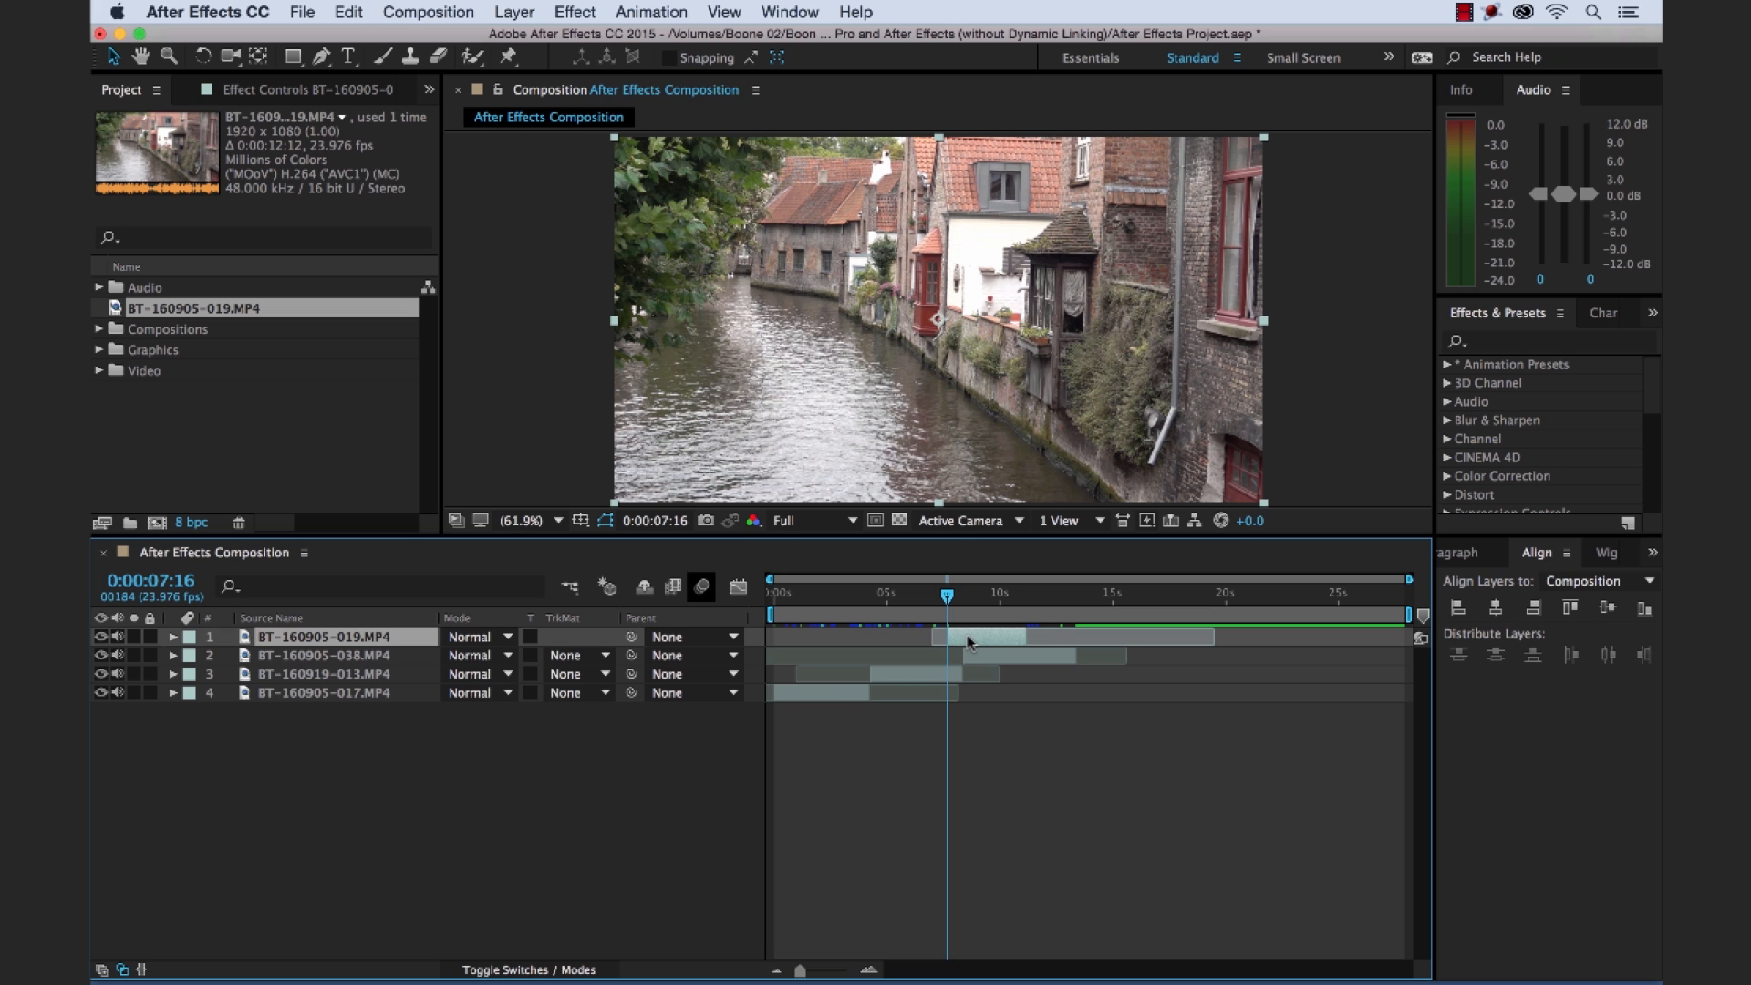
pyautogui.press('Delete')
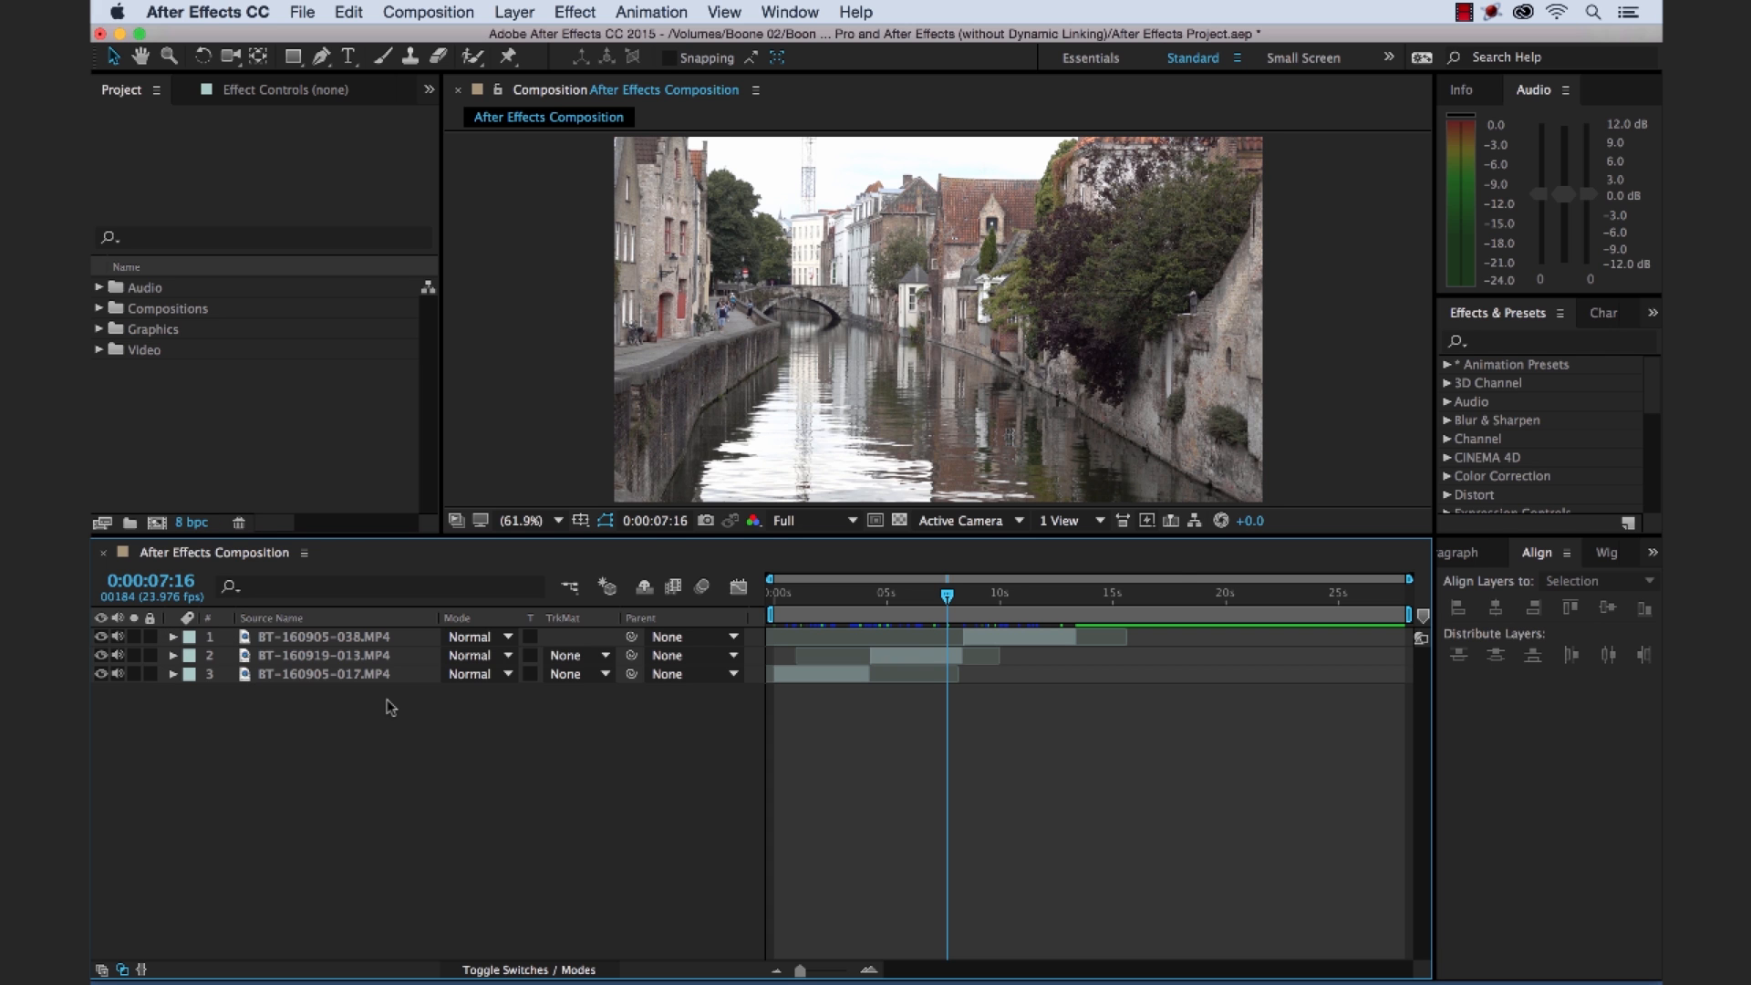
pyautogui.press('super+Tab')
pyautogui.press('super+Tab')
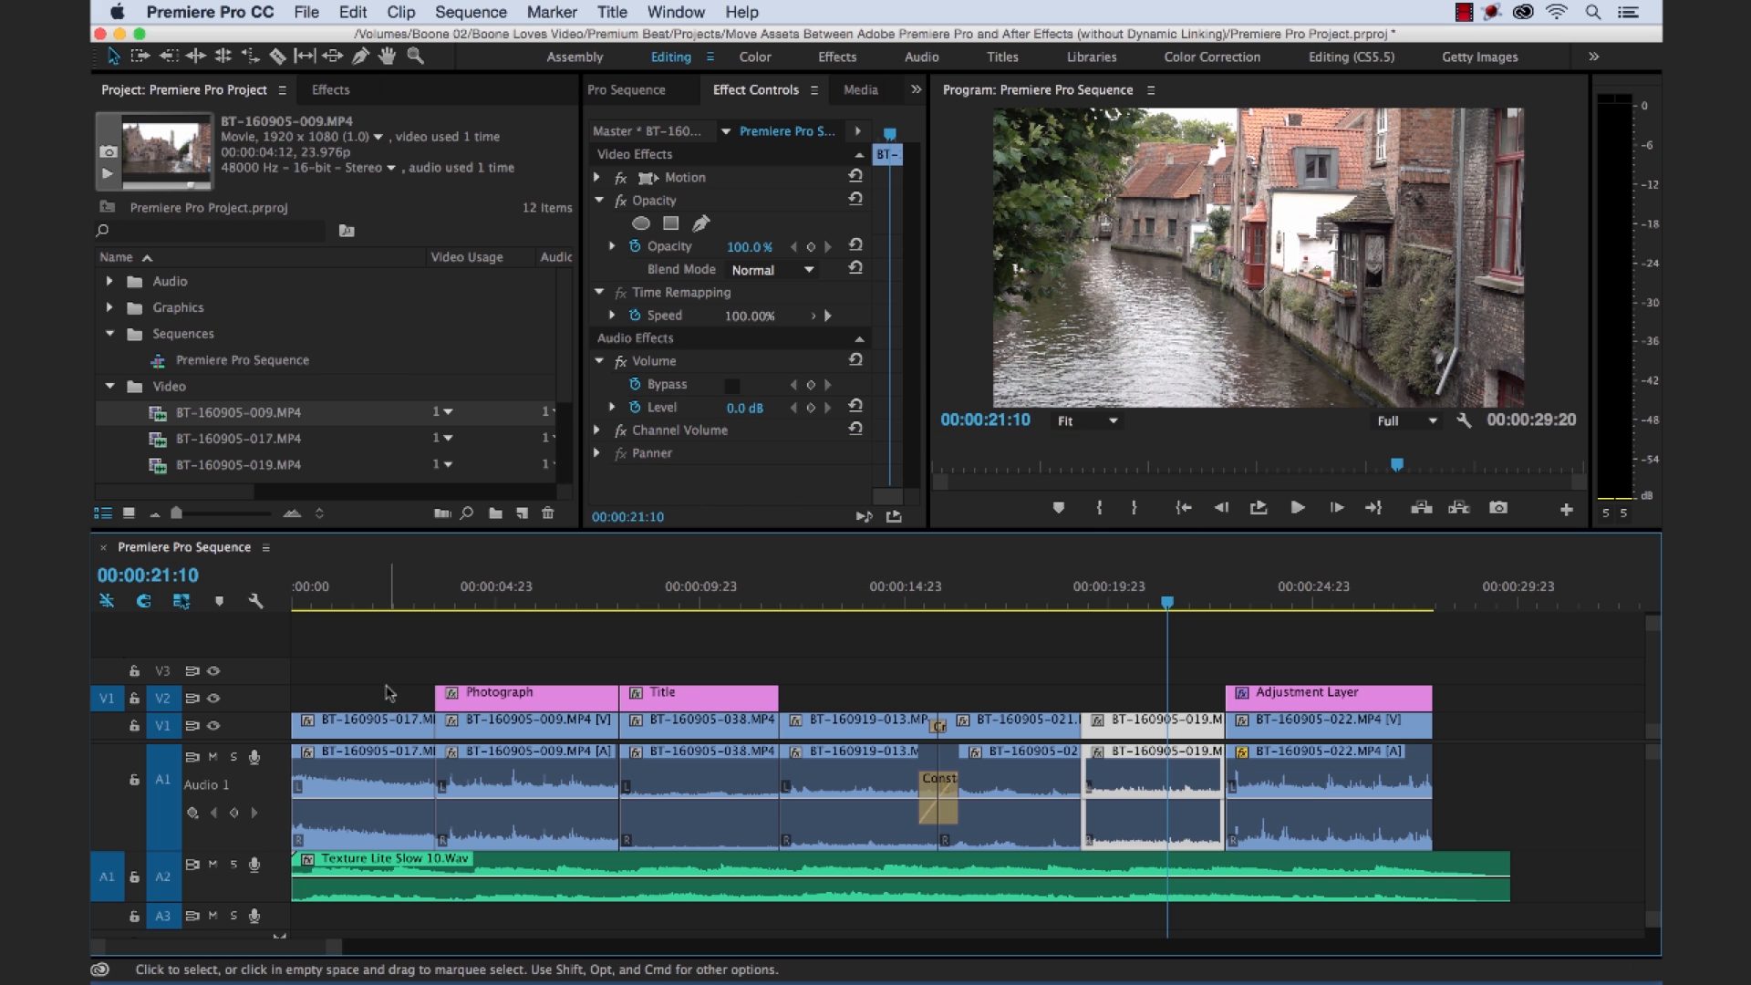
# Collapse the Video bin, select the Premiere Pro Sequence and switch over to After Effects.
pyautogui.click(113, 391)
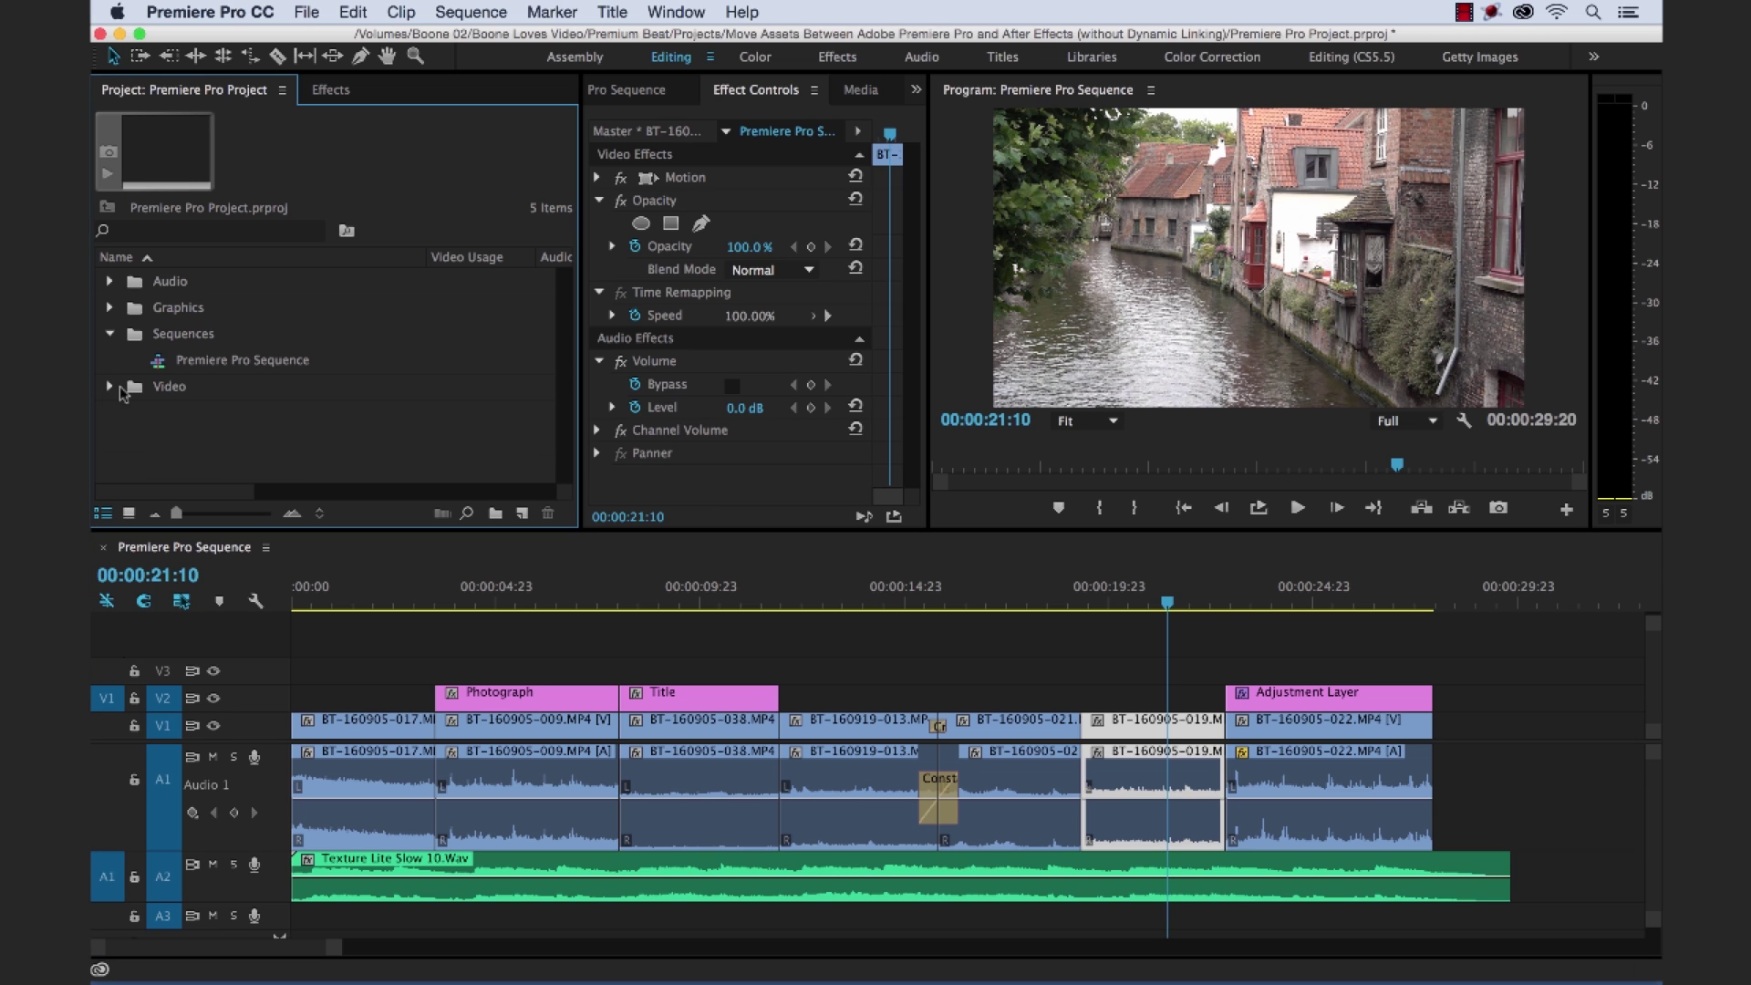
pyautogui.click(163, 364)
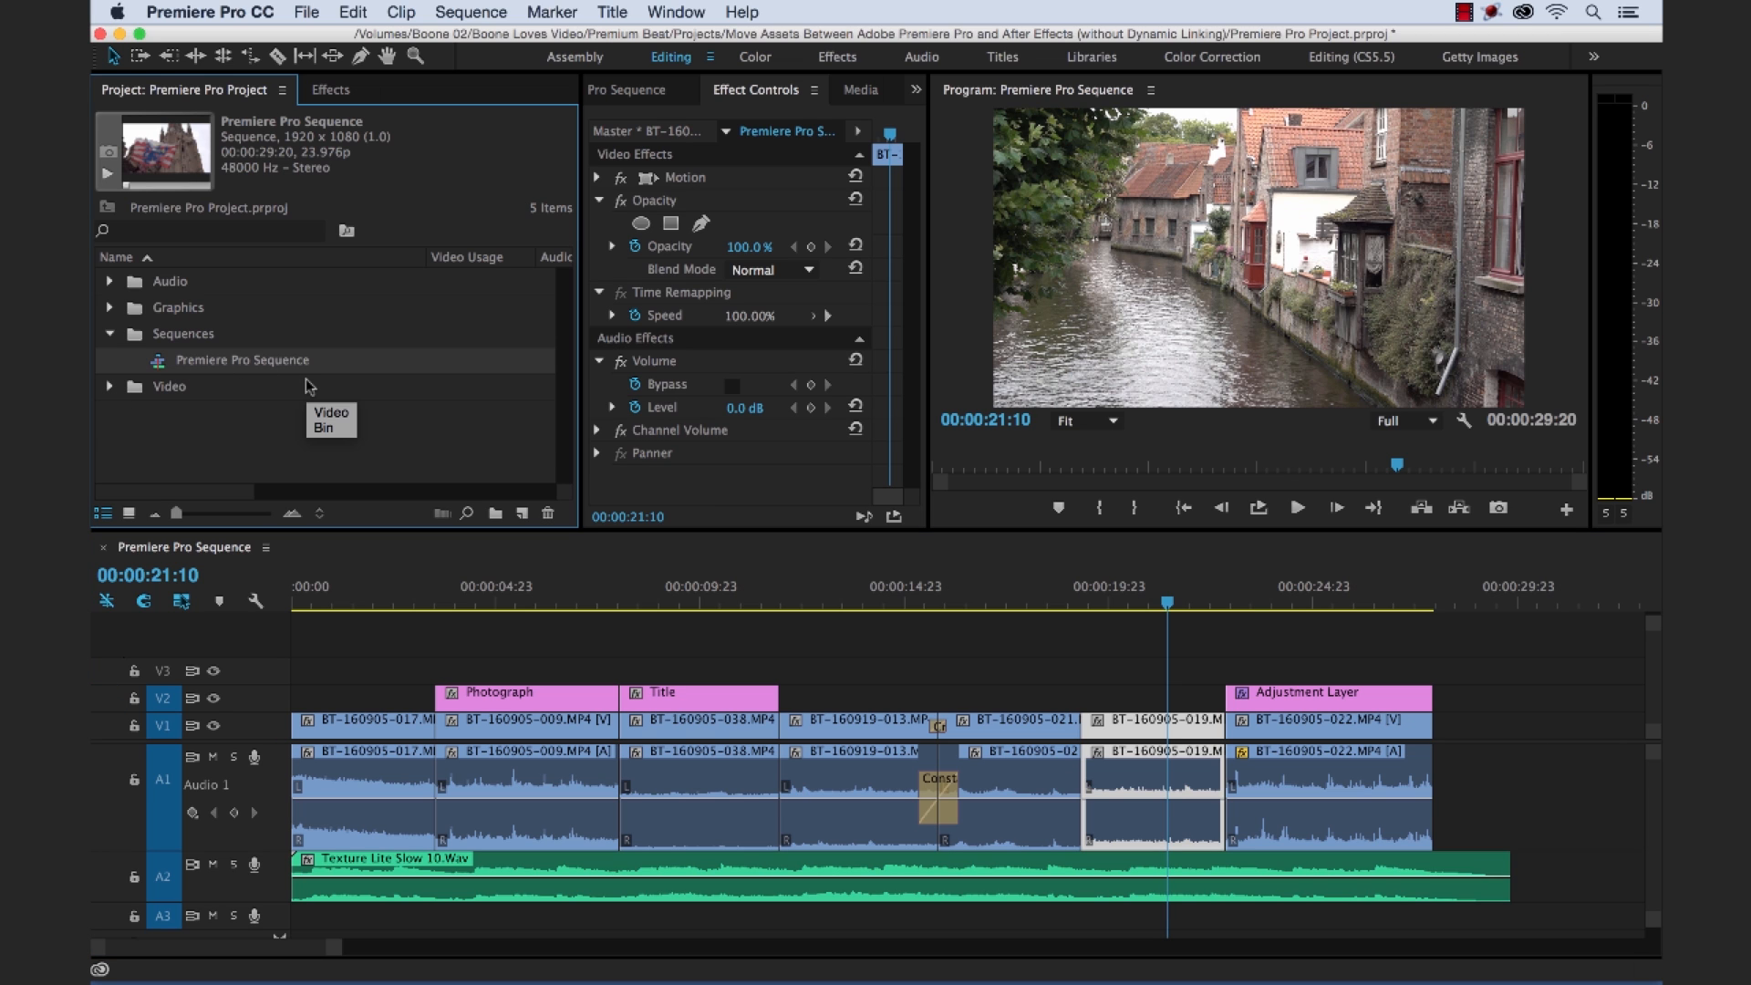
pyautogui.press('super+Tab')
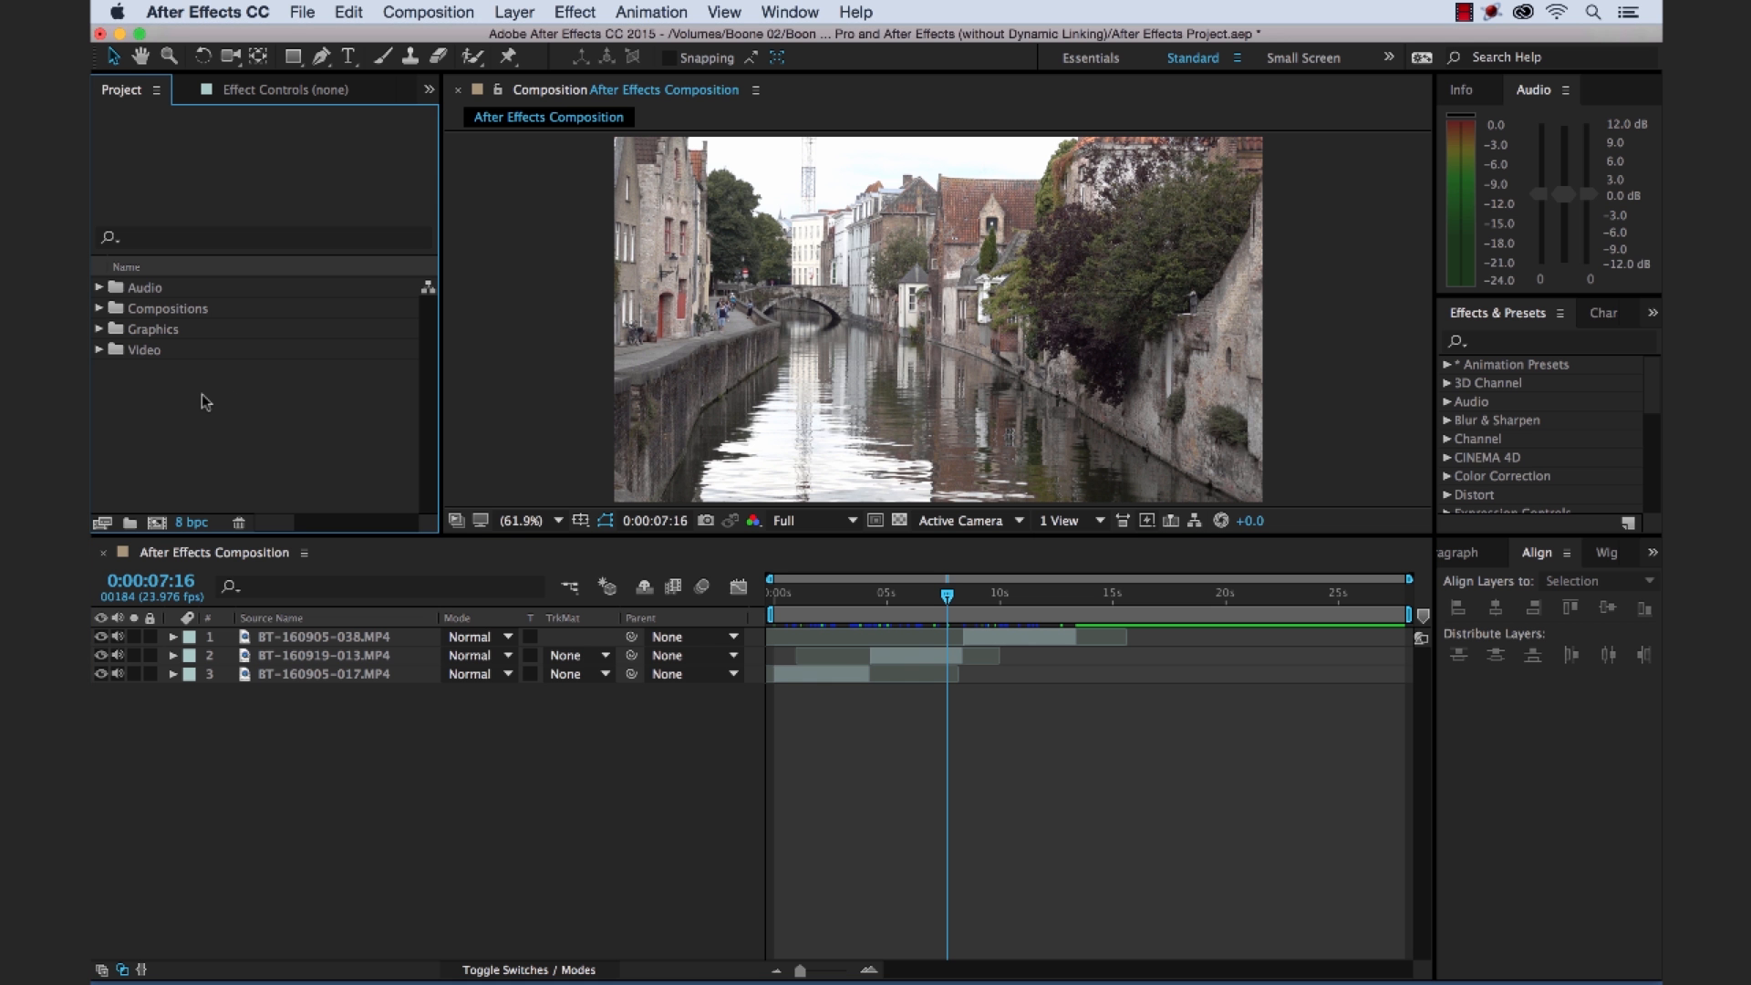
# Paste the Premiere sequence into the project, check the Solids folder and the 1920×1080, 23.976 fps comp details.
pyautogui.press('super+v')
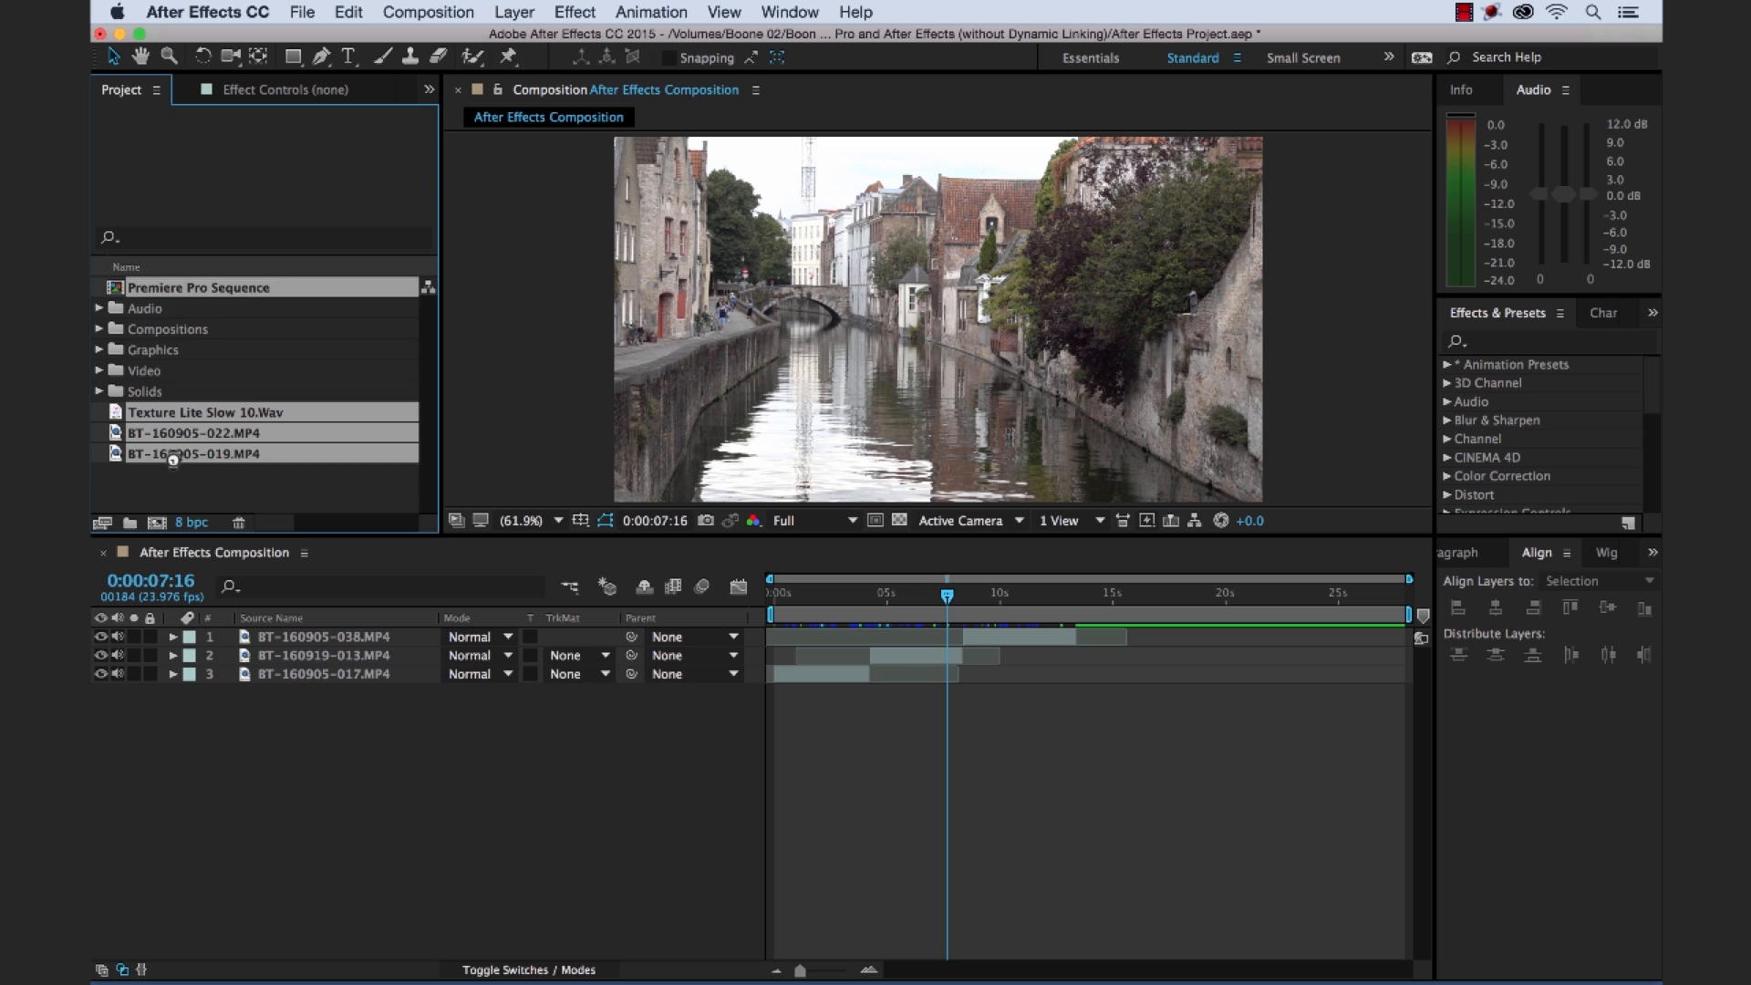
pyautogui.scroll(-3, 172, 461)
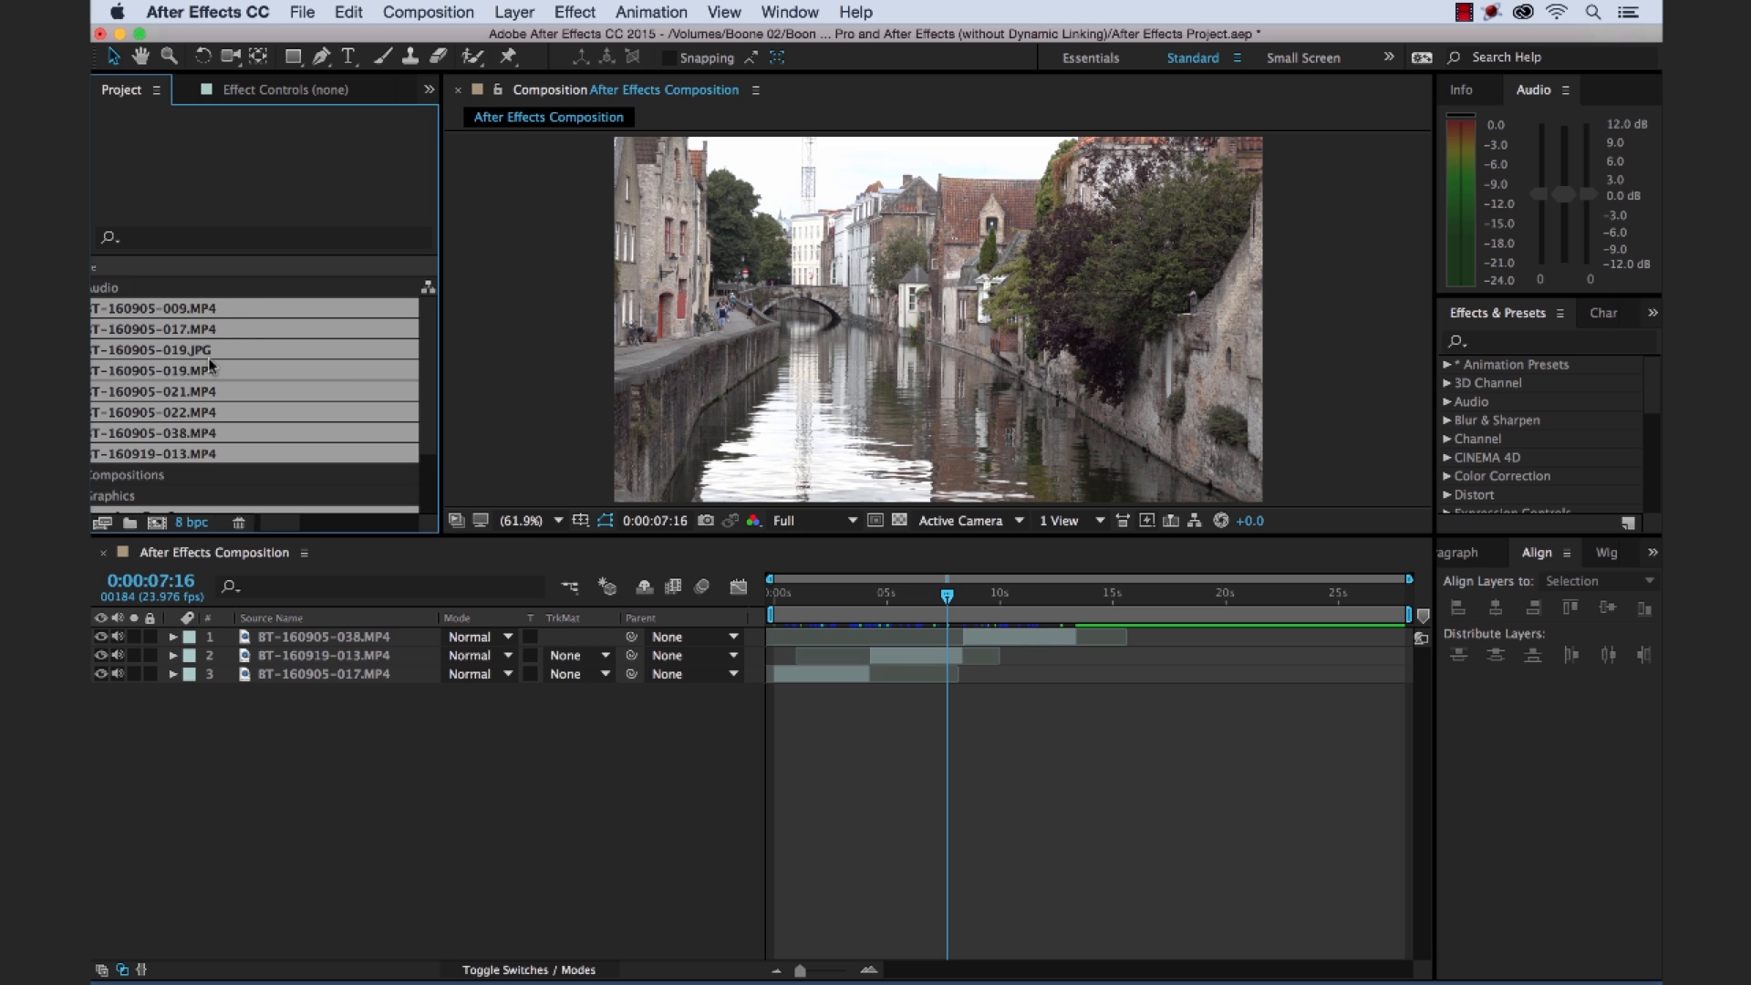
pyautogui.scroll(-2, 211, 364)
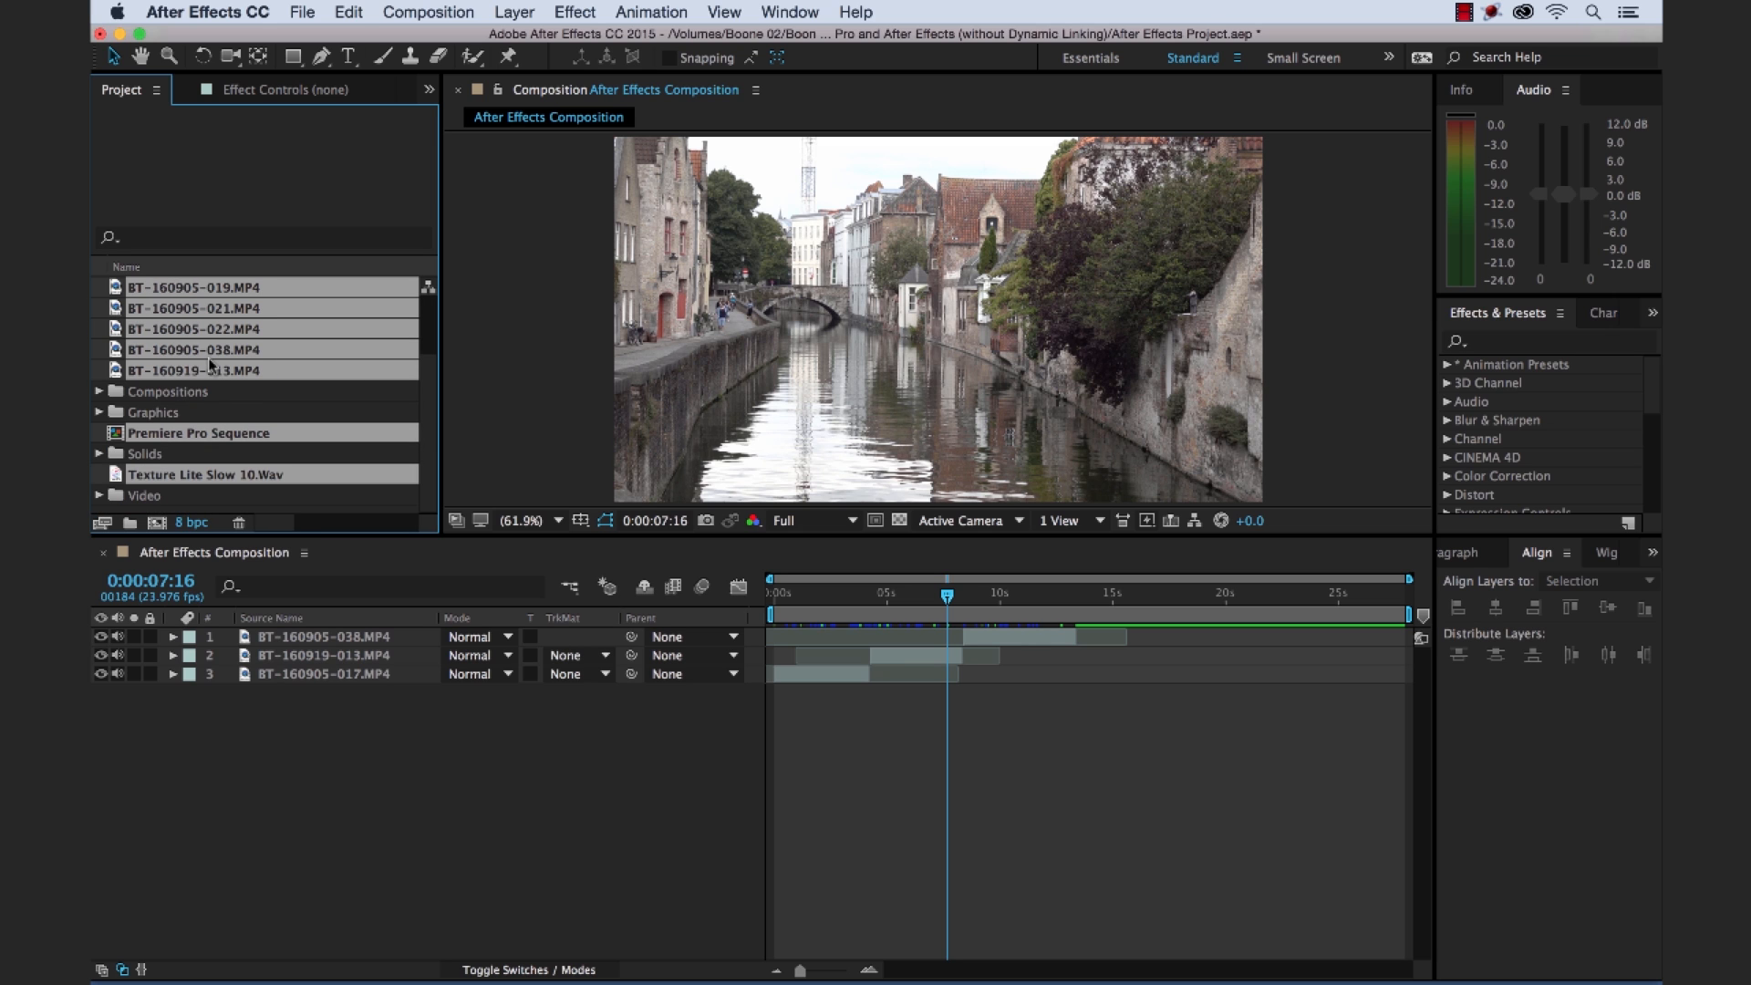
pyautogui.click(272, 454)
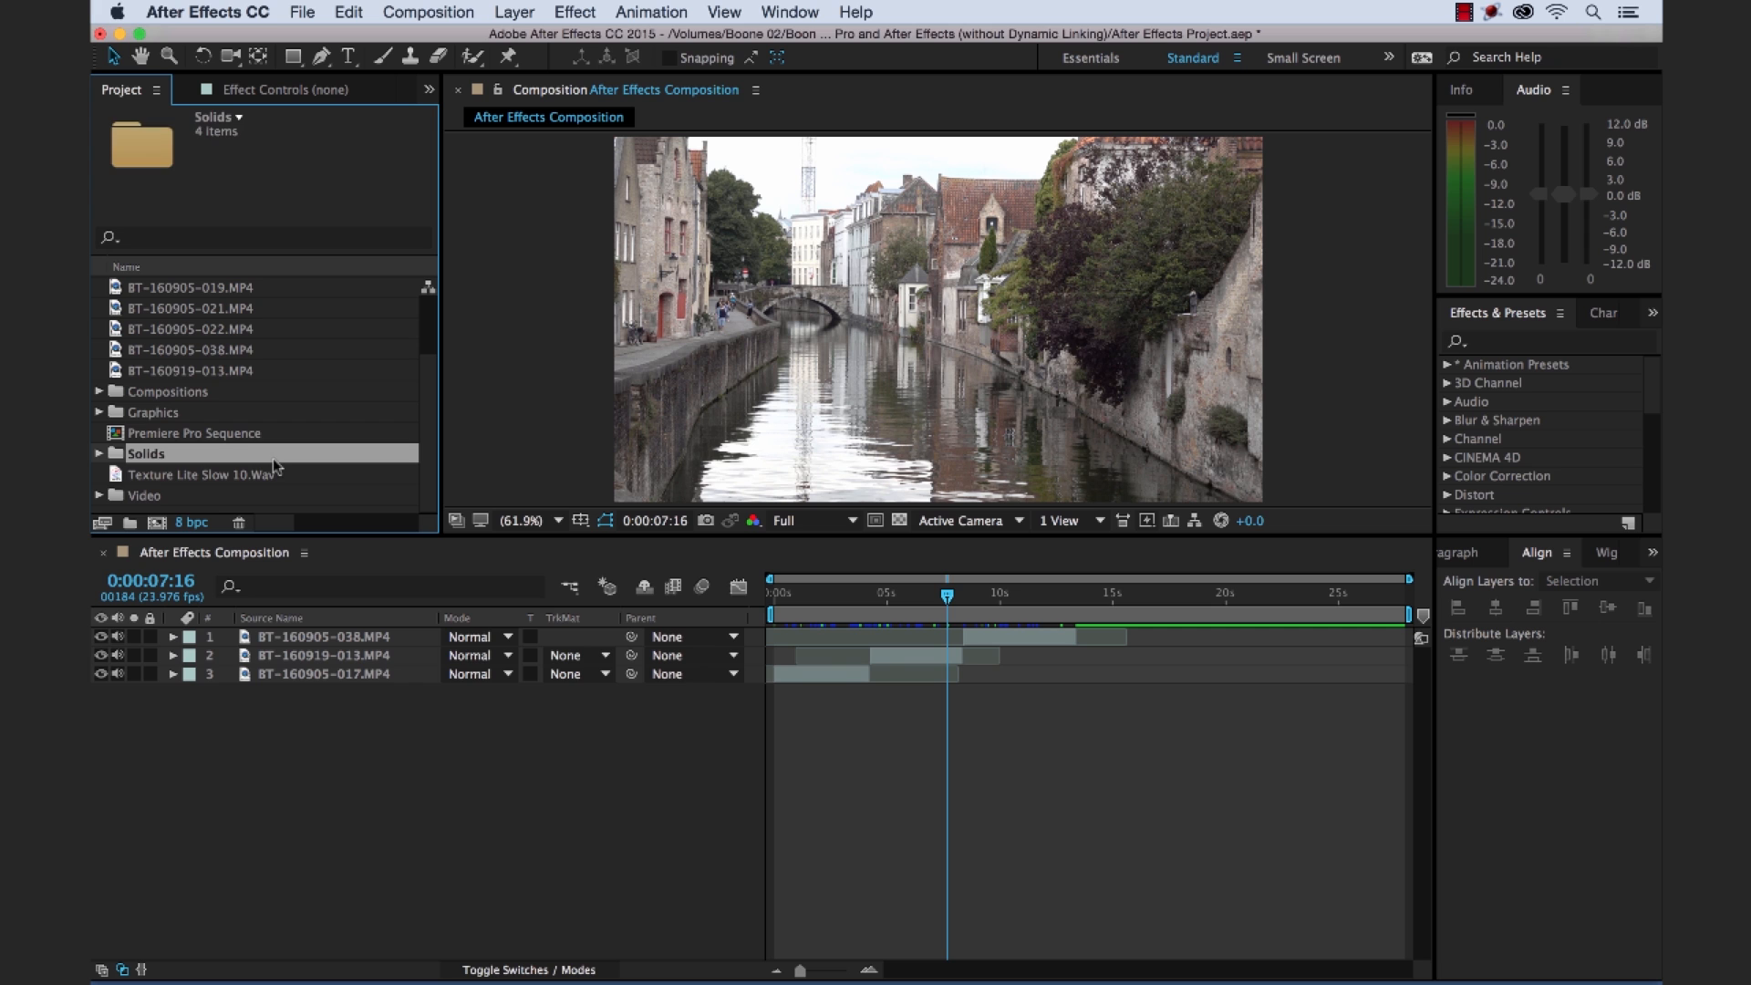
pyautogui.click(213, 436)
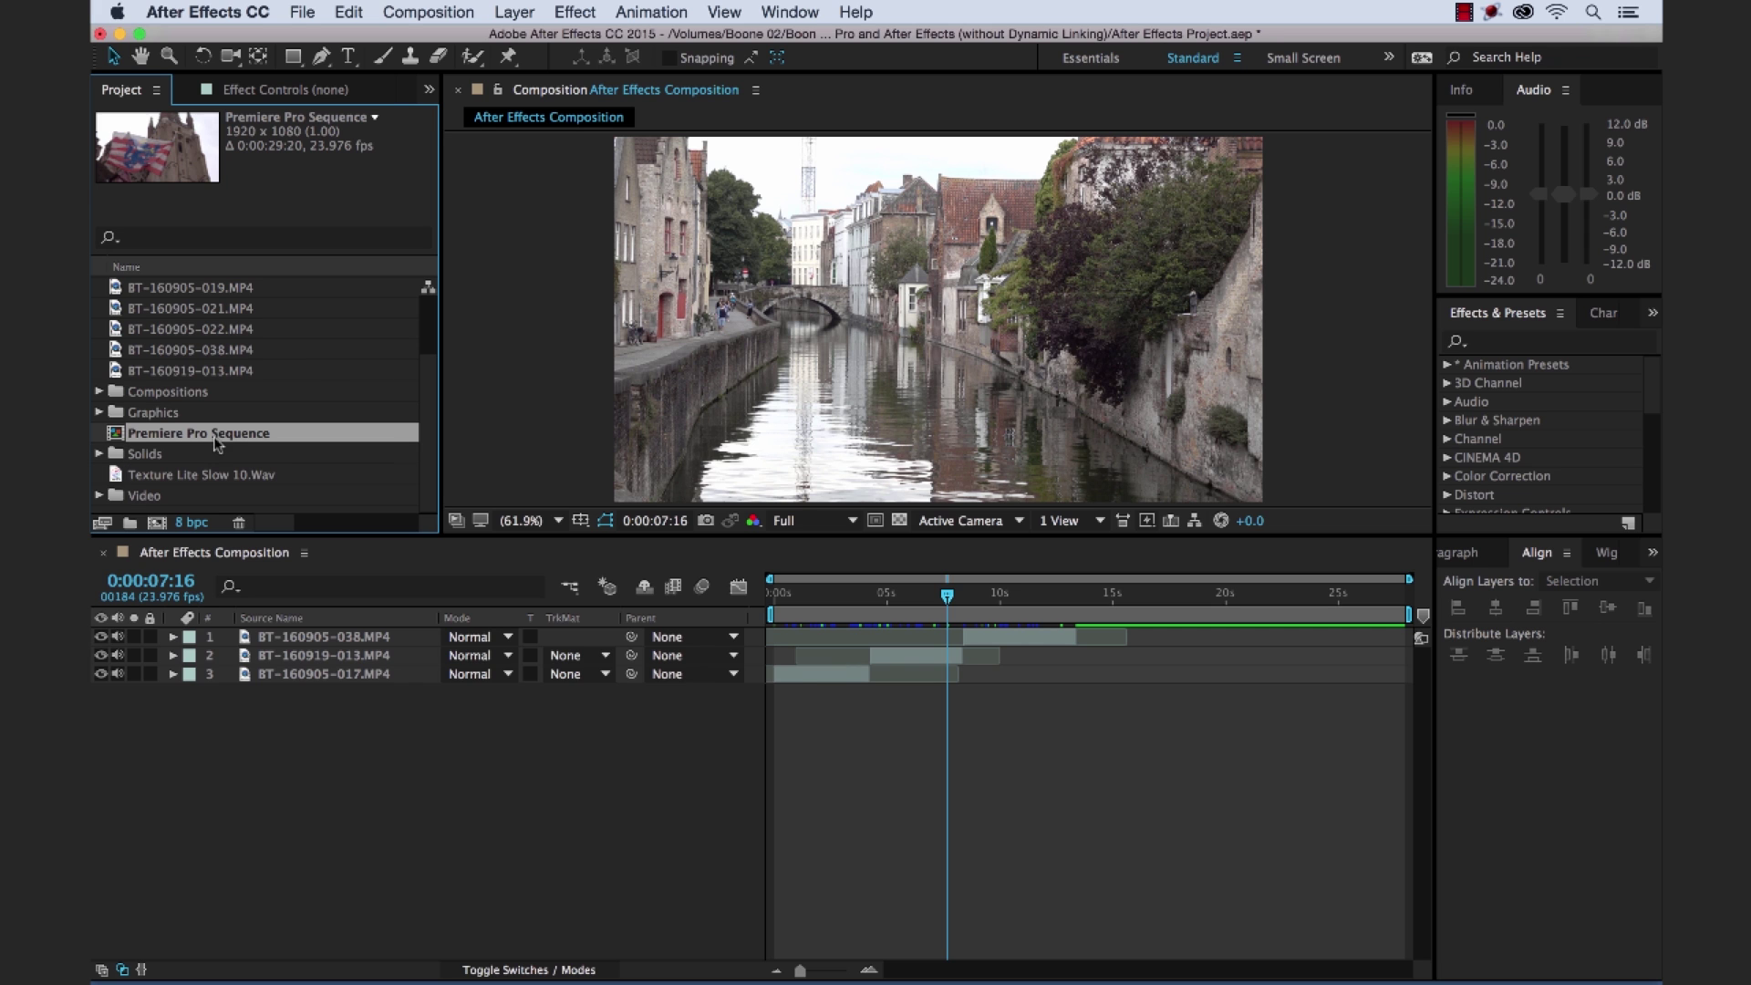
pyautogui.doubleClick(117, 435)
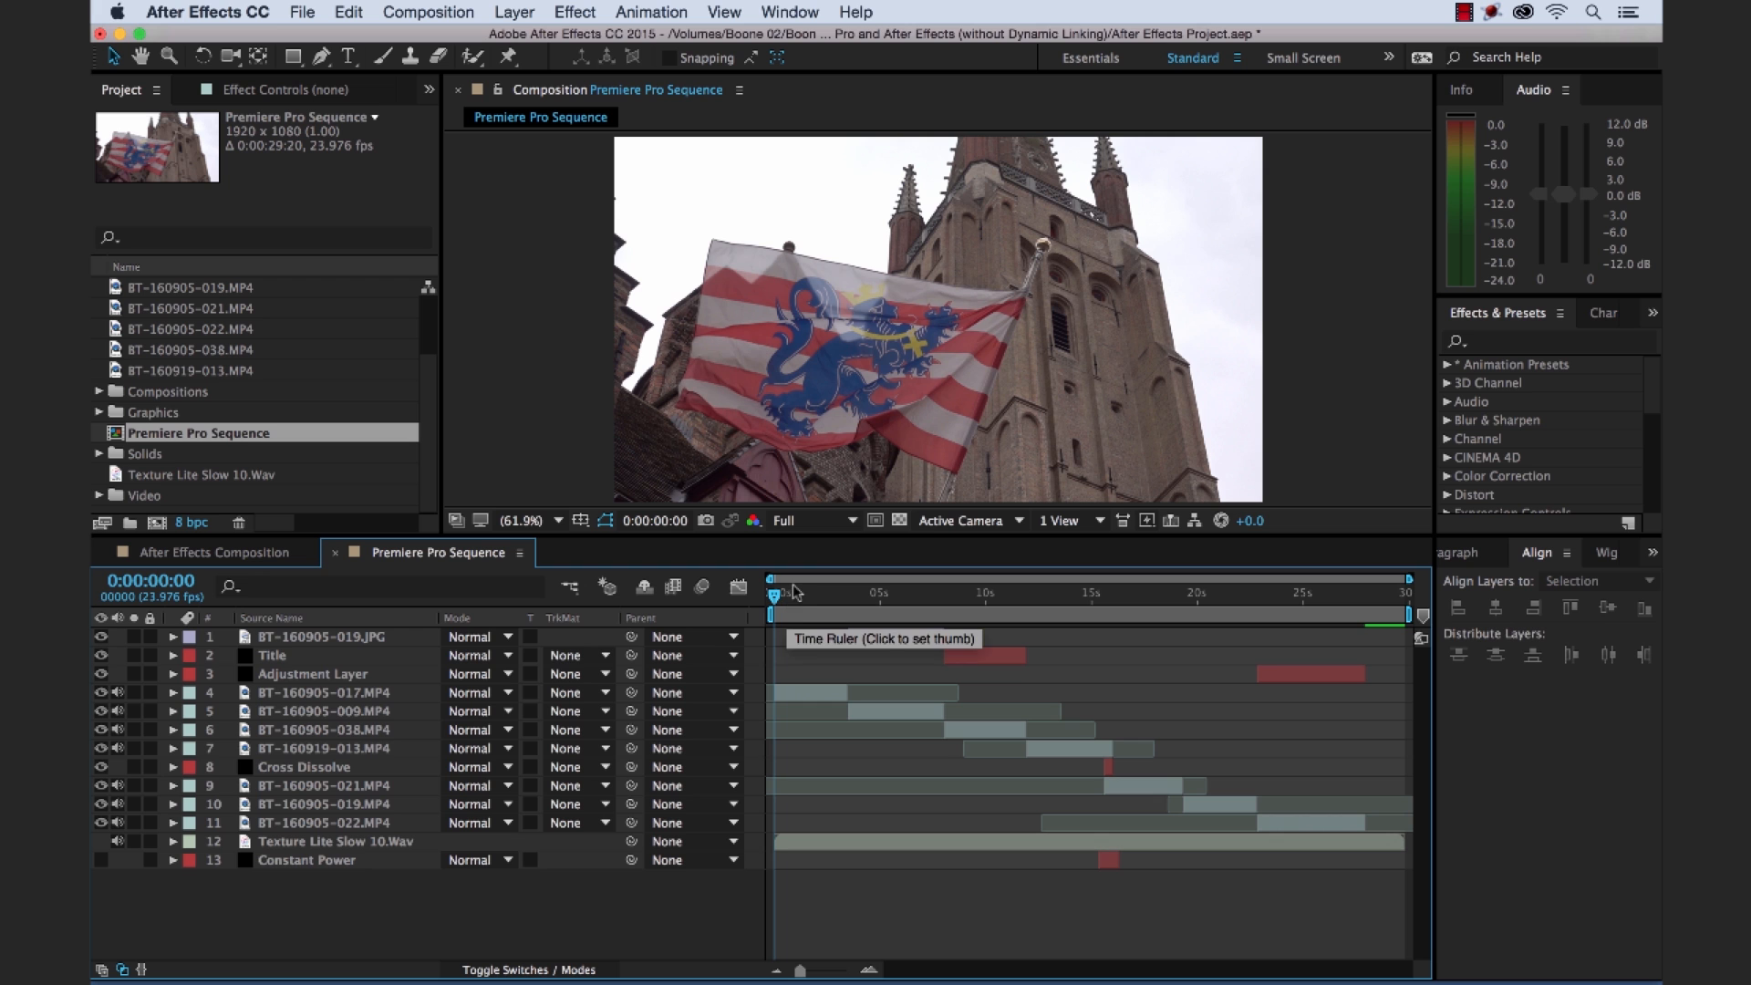
# Scrub the imported comp from its opening to about 19 seconds, return to frame 0 and switch to Premiere Pro.
pyautogui.moveTo(793, 591); pyautogui.dragTo(969, 592)
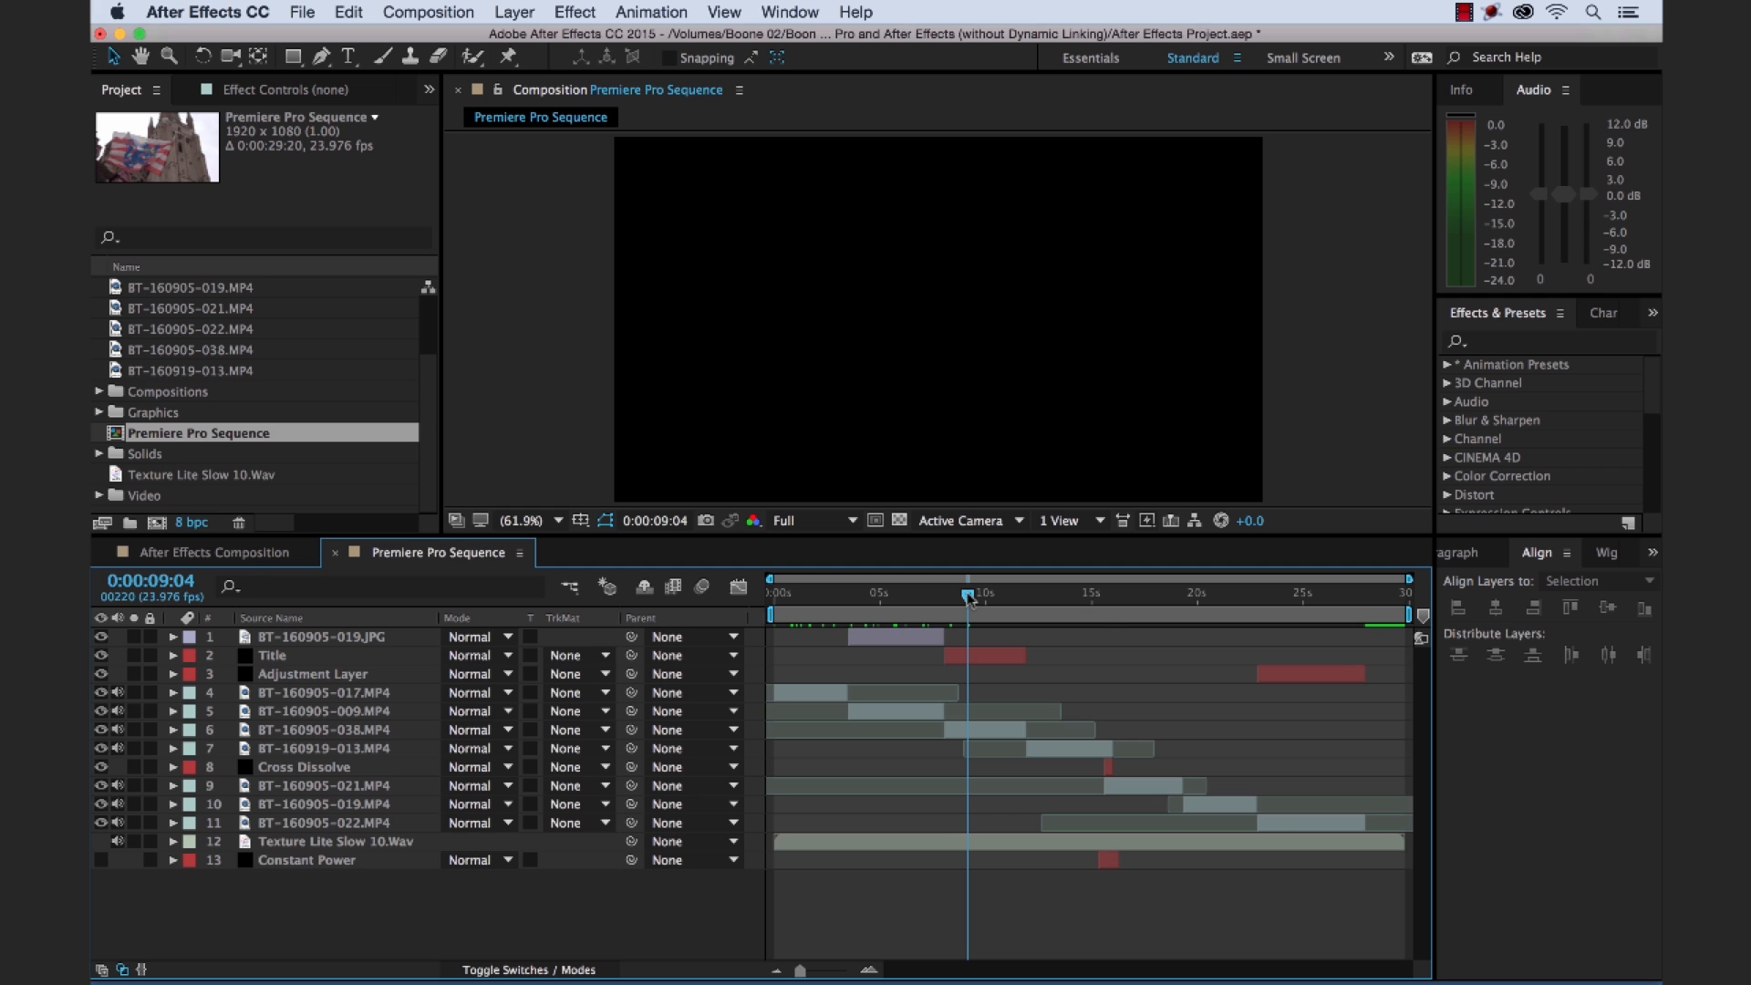
pyautogui.moveTo(970, 597)
pyautogui.mouseDown()
pyautogui.moveTo(1283, 593)
pyautogui.moveTo(1191, 592)
pyautogui.mouseUp()
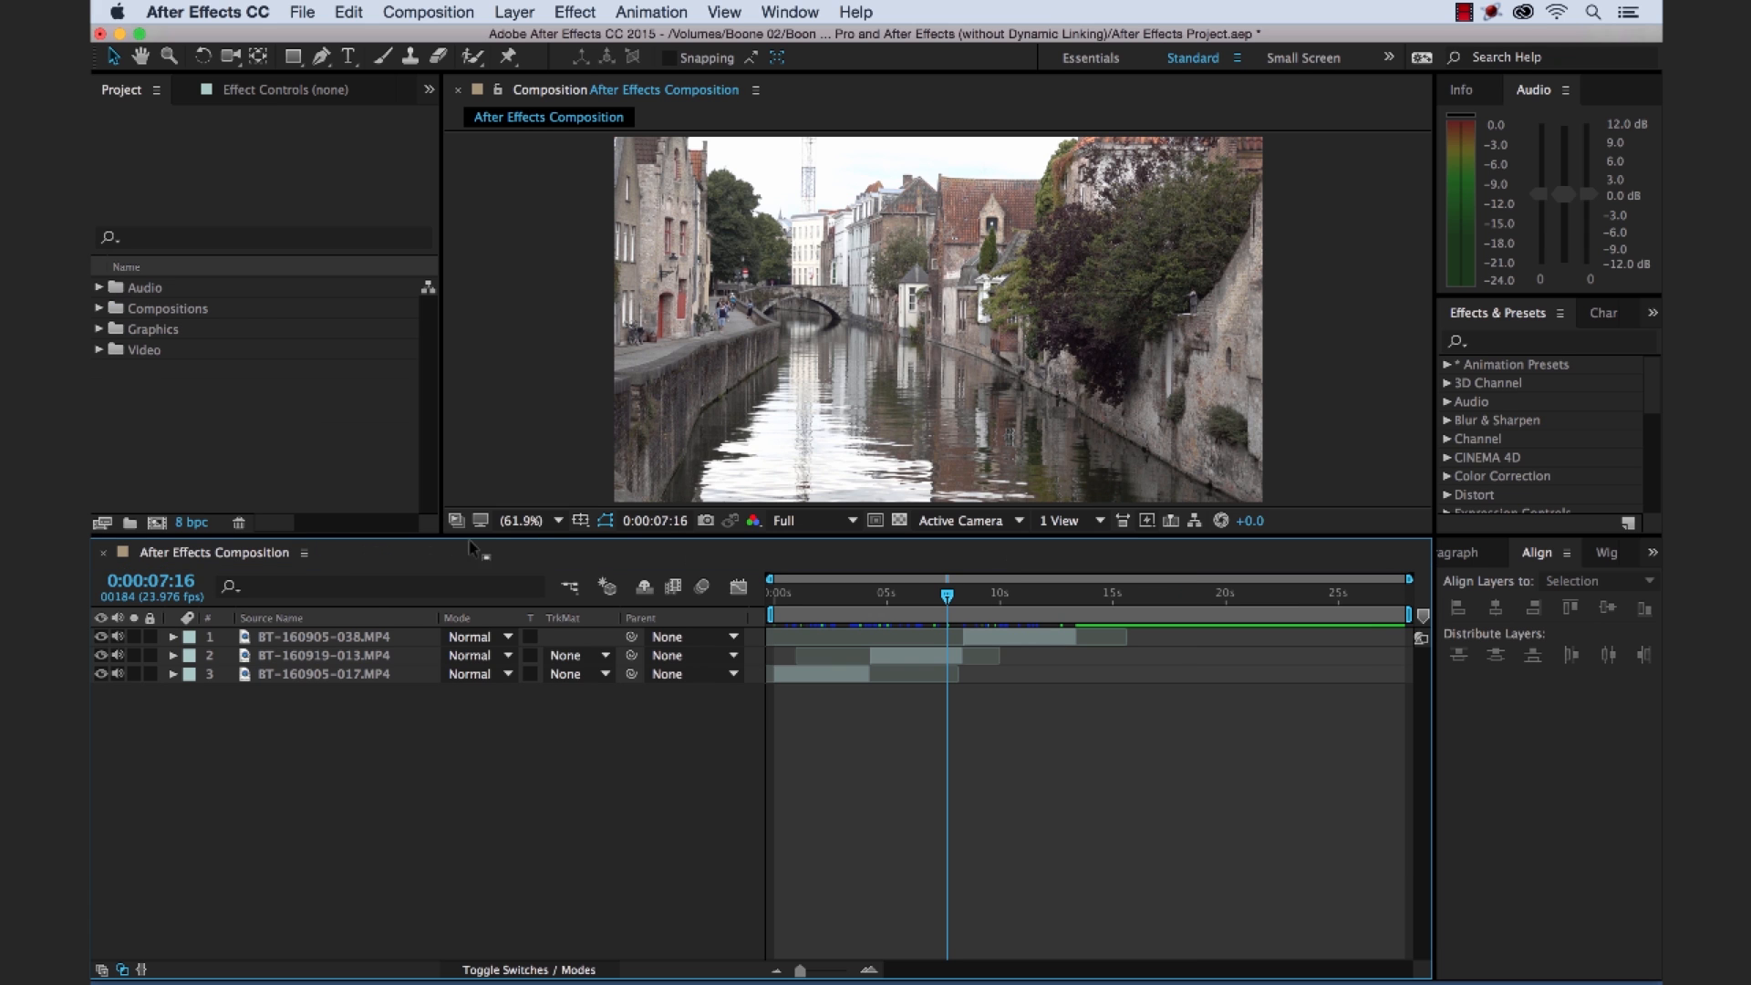
pyautogui.moveTo(791, 596); pyautogui.dragTo(772, 596)
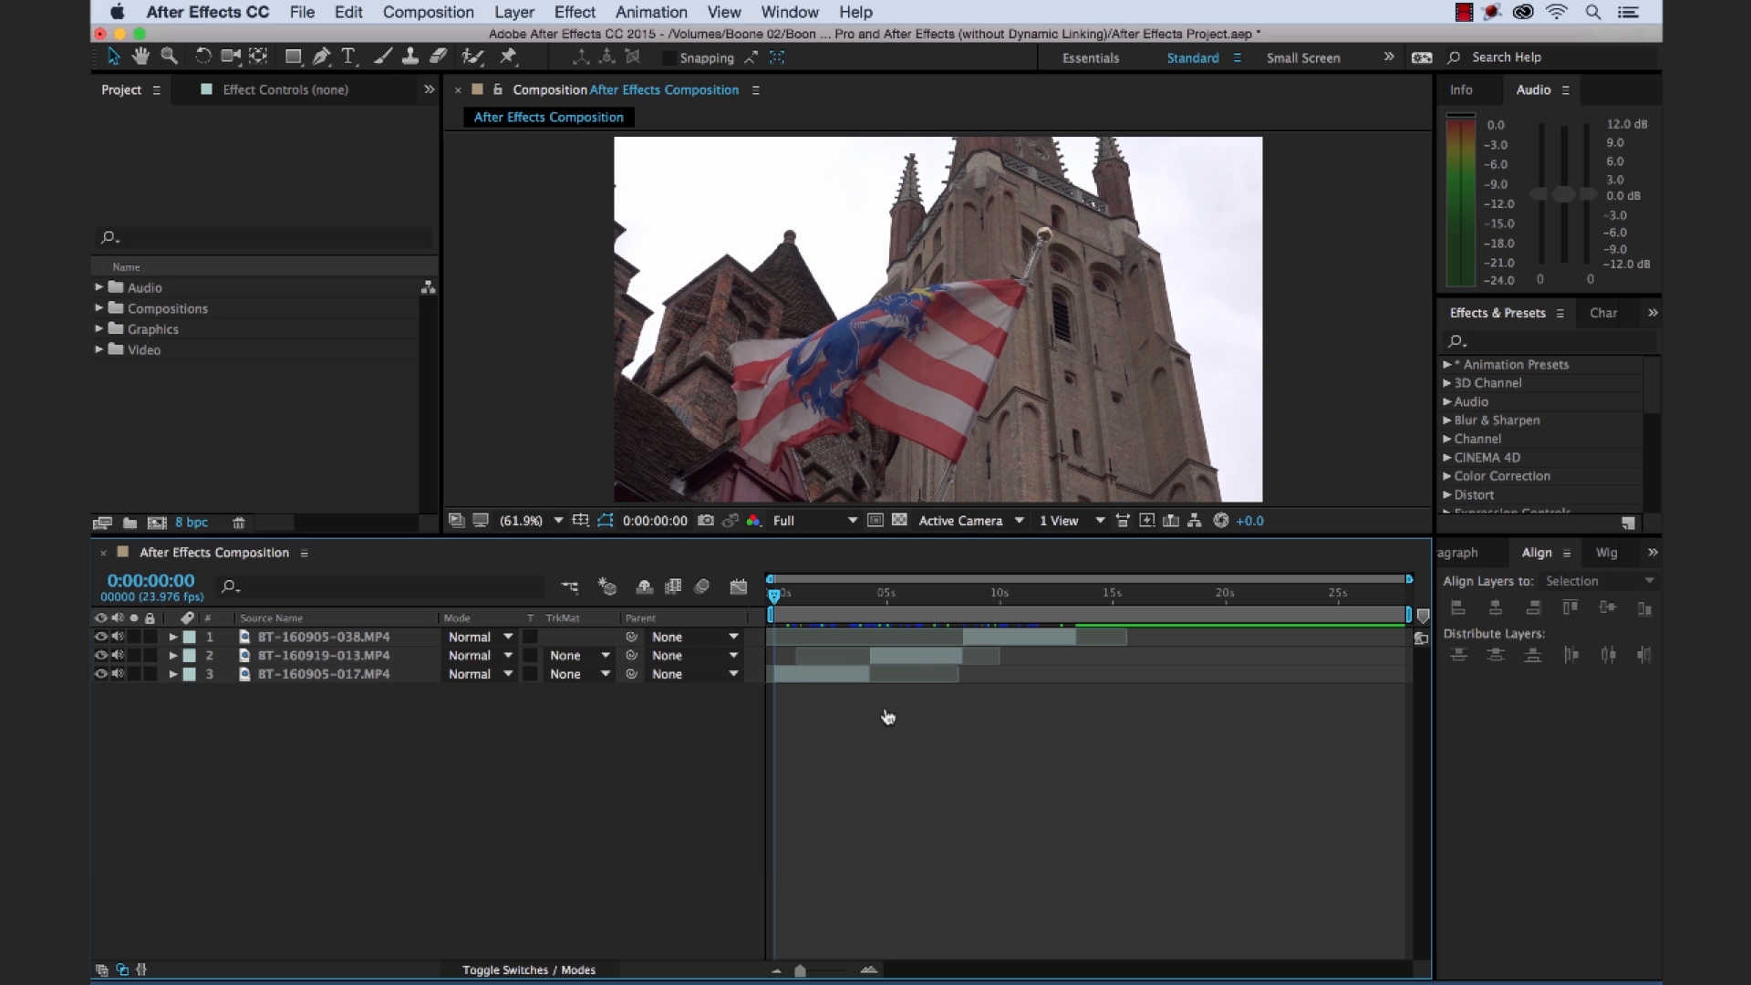
pyautogui.press('super+Tab')
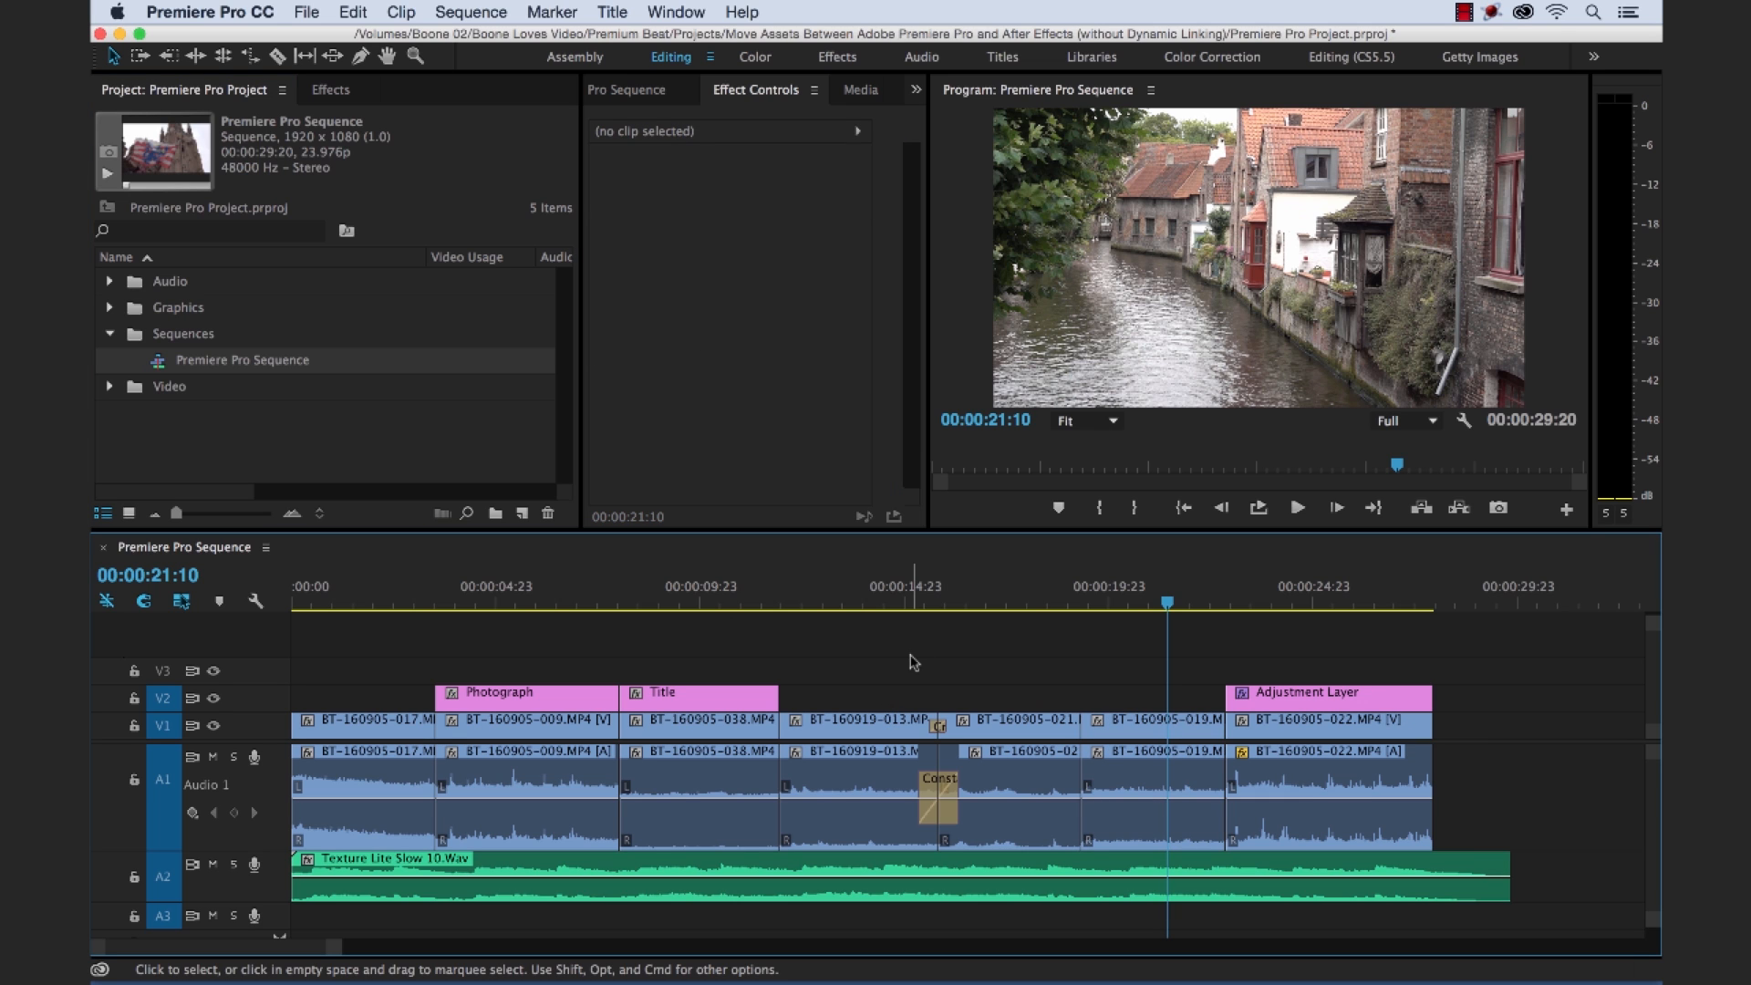
# Select clip BT-160905-019 and lower its Opacity to about 67% in Effect Controls.
pyautogui.click(1129, 735)
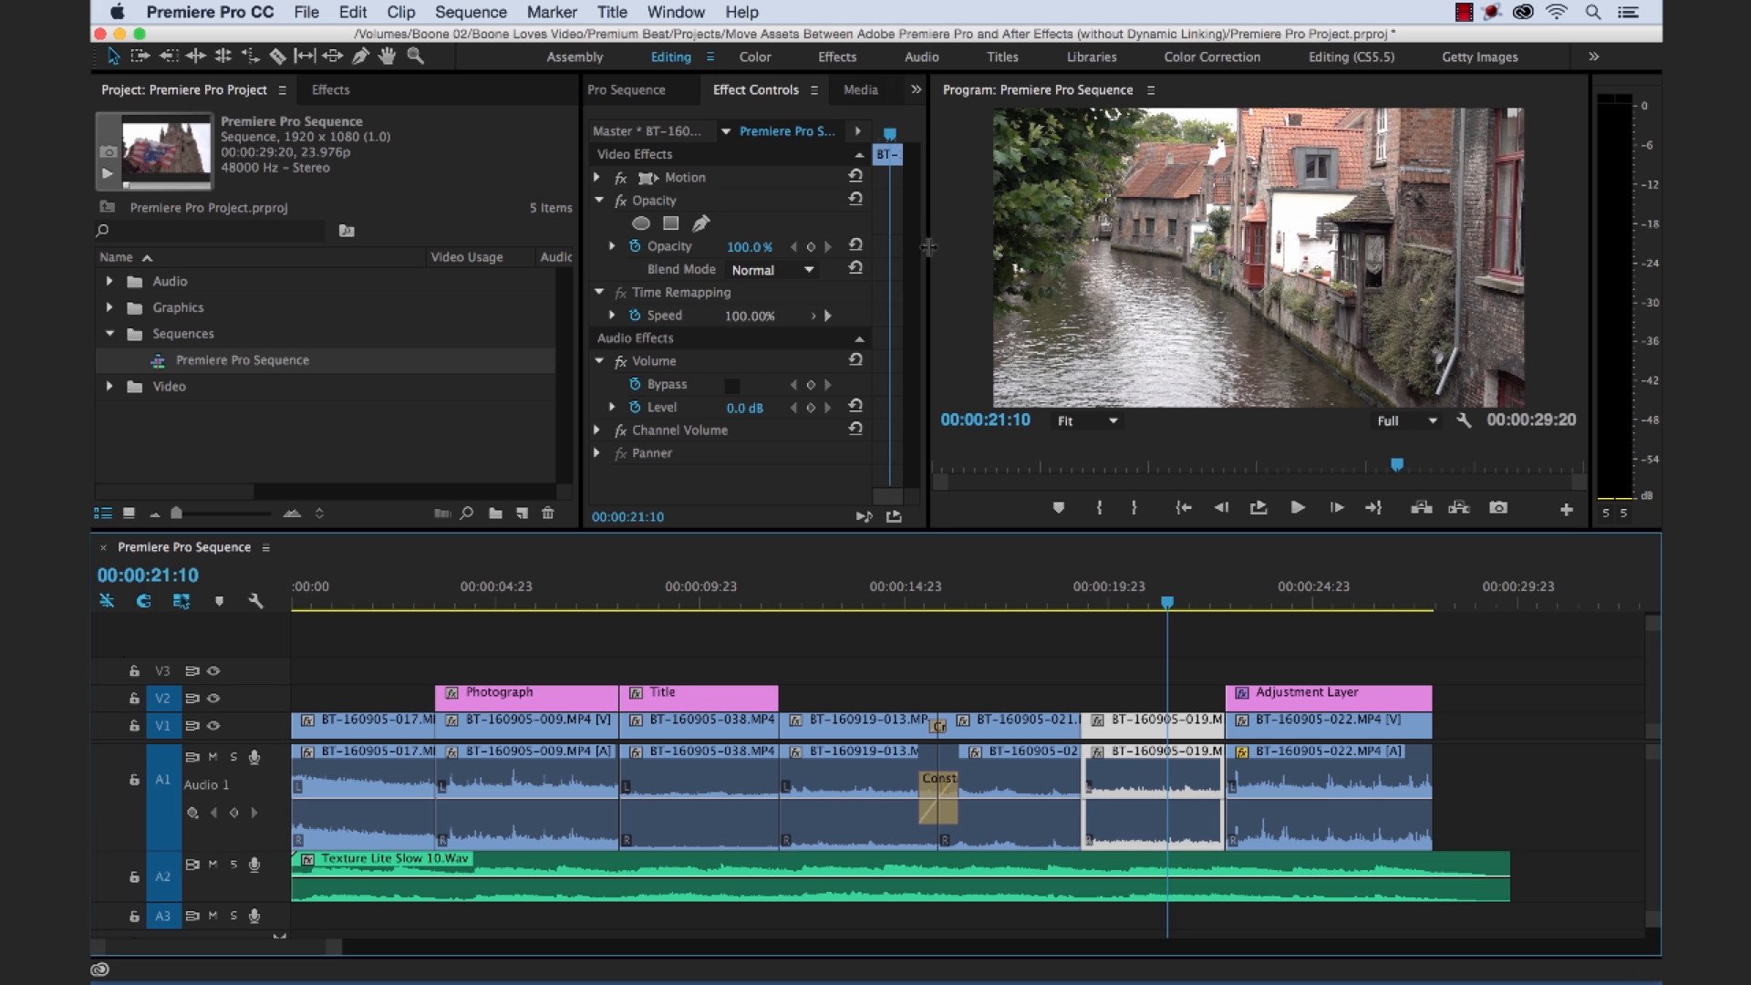
pyautogui.moveTo(928, 247); pyautogui.dragTo(1064, 226)
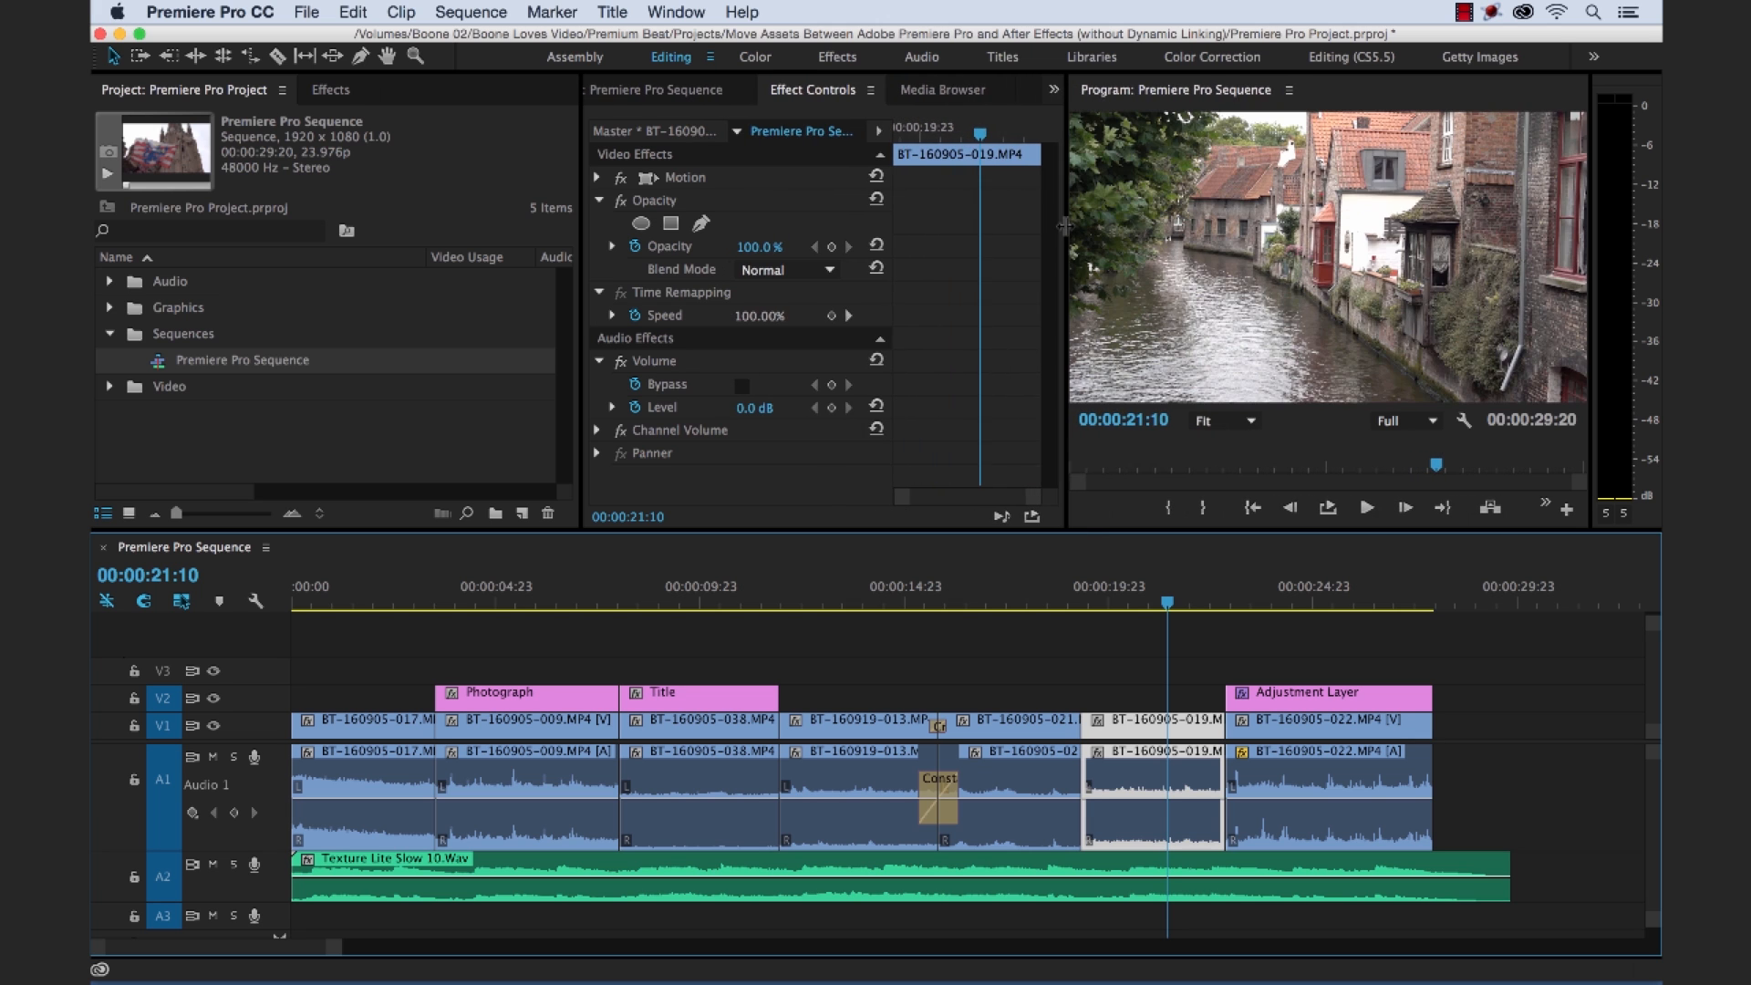
pyautogui.click(752, 252)
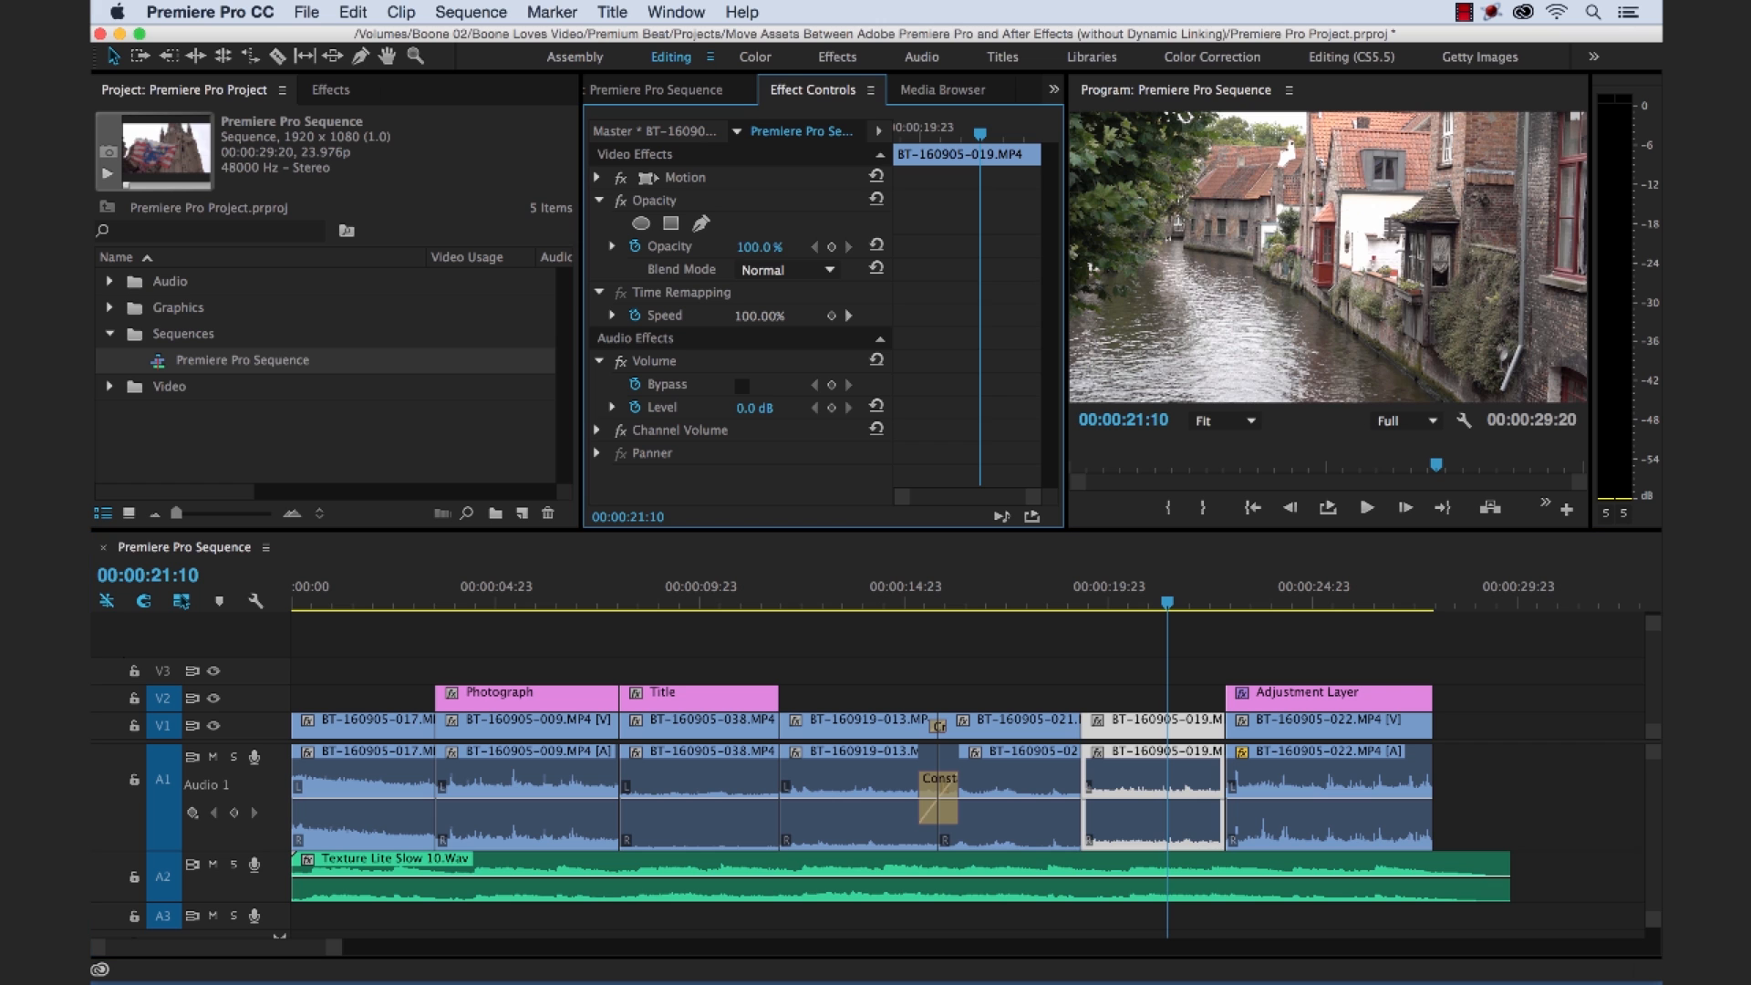
pyautogui.moveTo(755, 246); pyautogui.dragTo(725, 248)
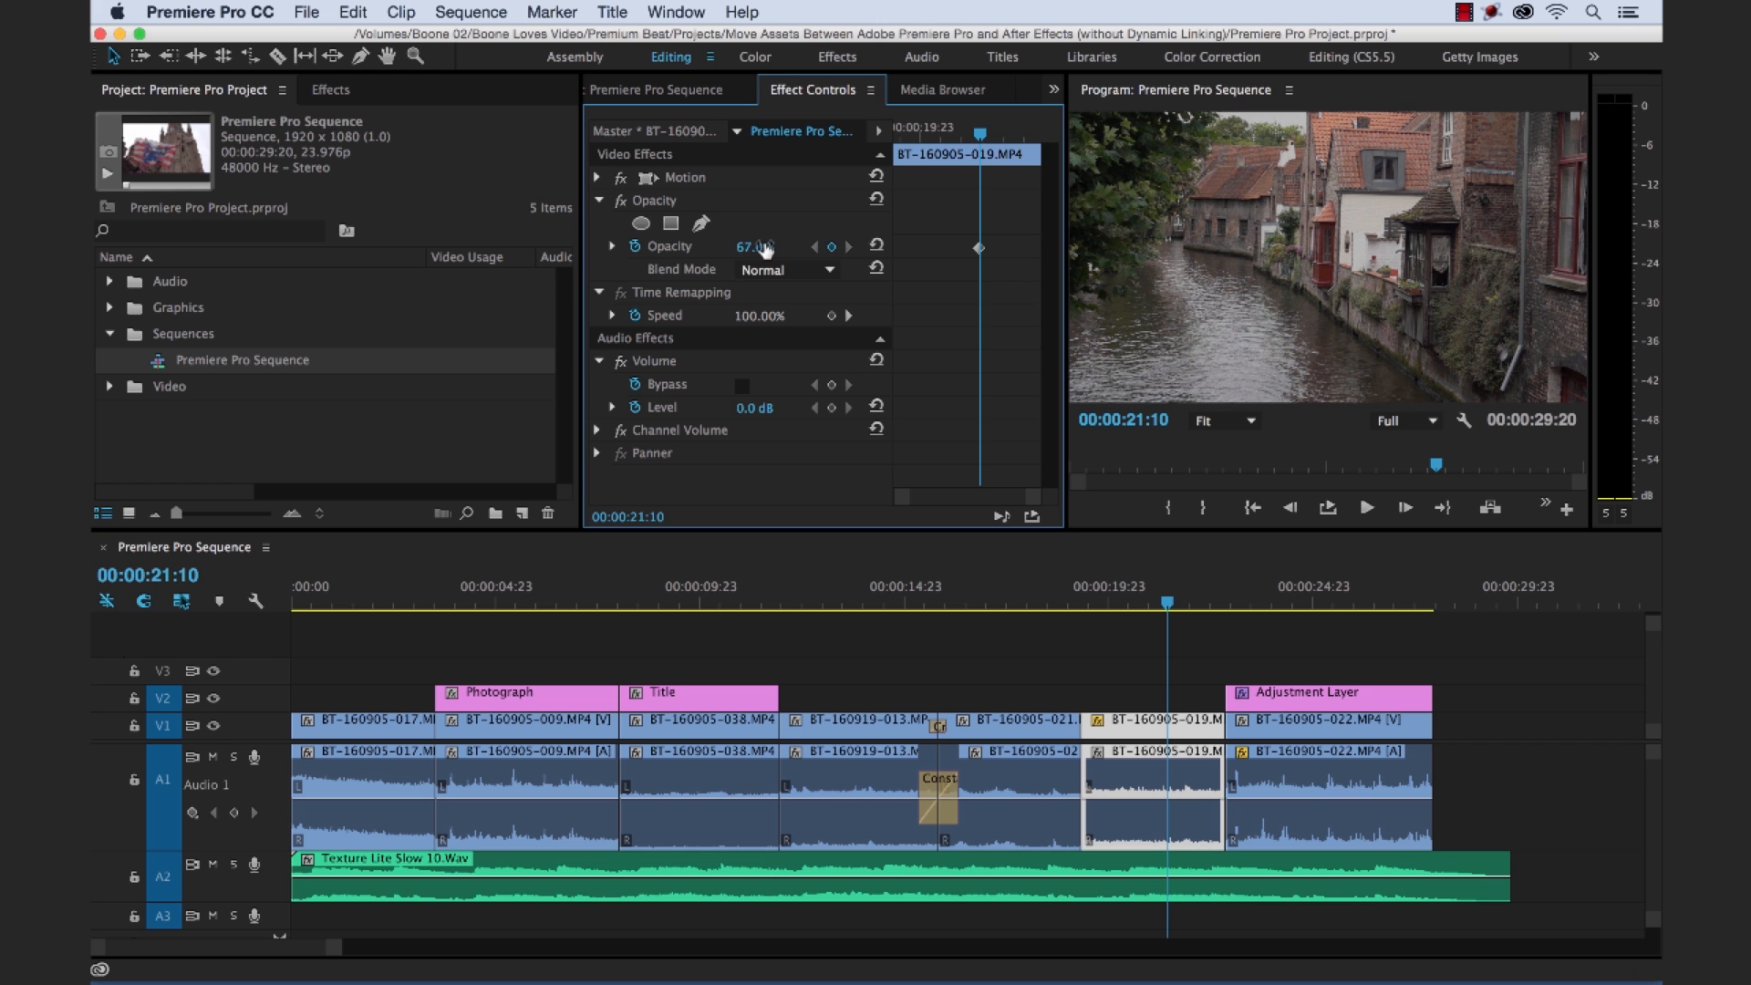
# Keyframe the clip's Scale to shrink to 38% over time and scrub to check the animation.
pyautogui.click(597, 176)
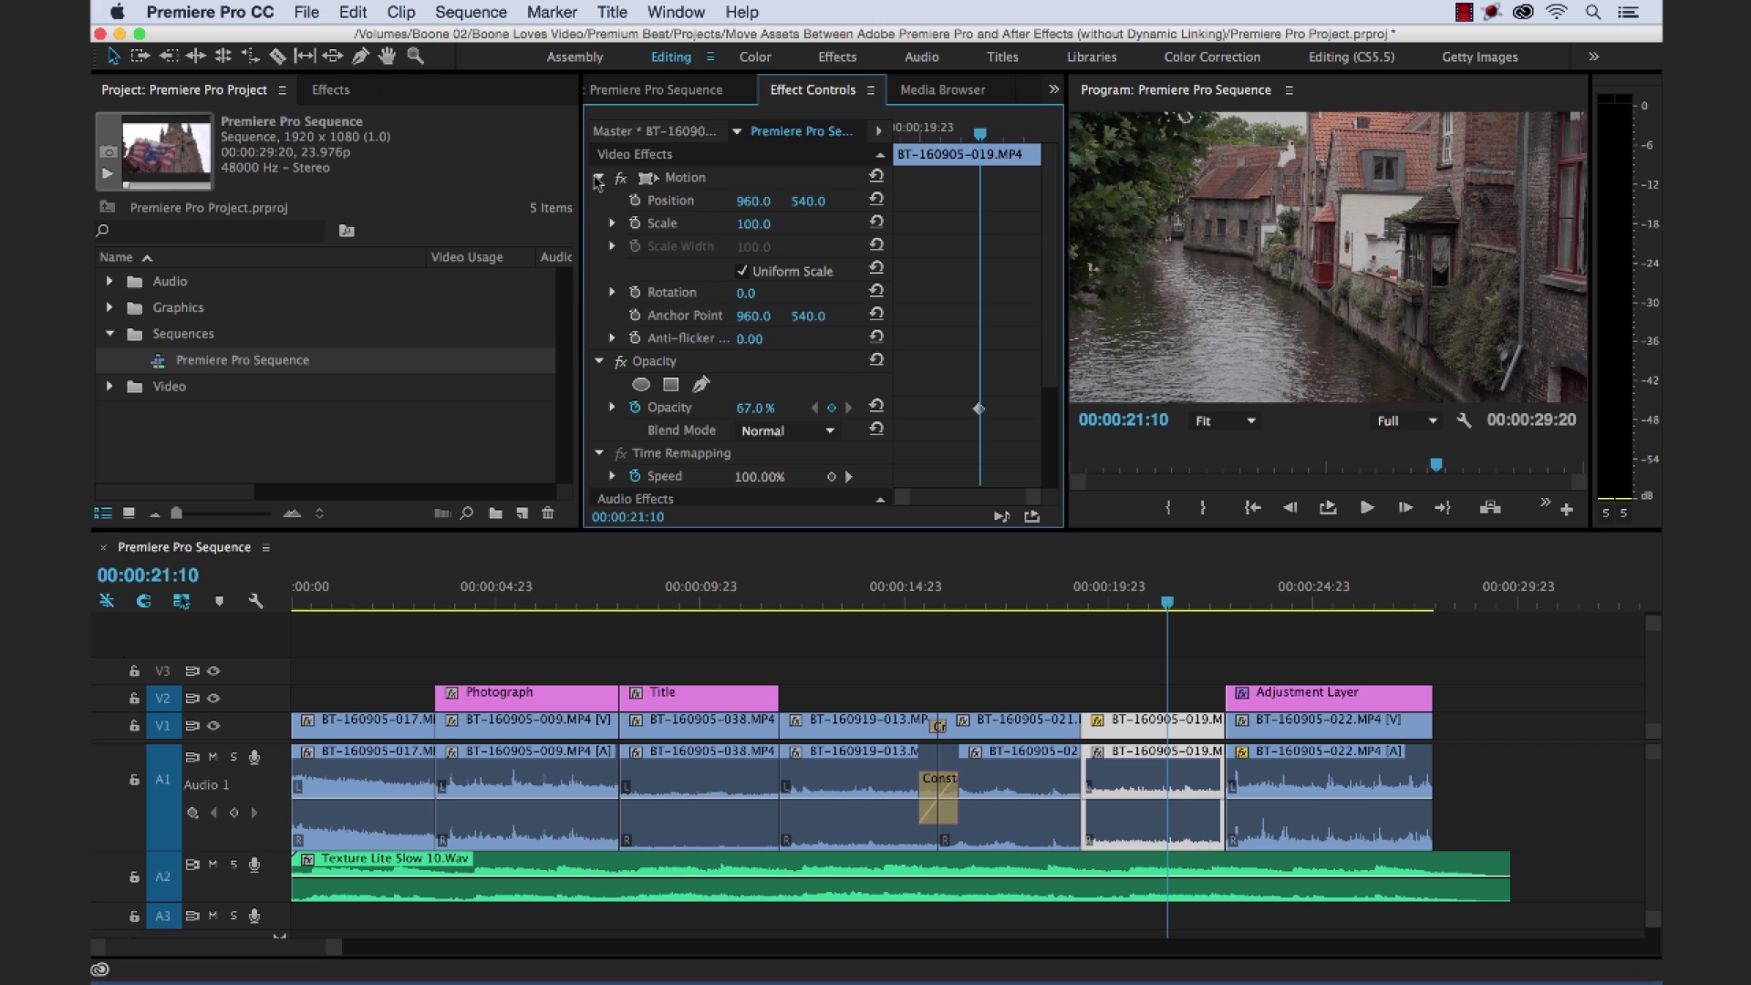
pyautogui.click(634, 224)
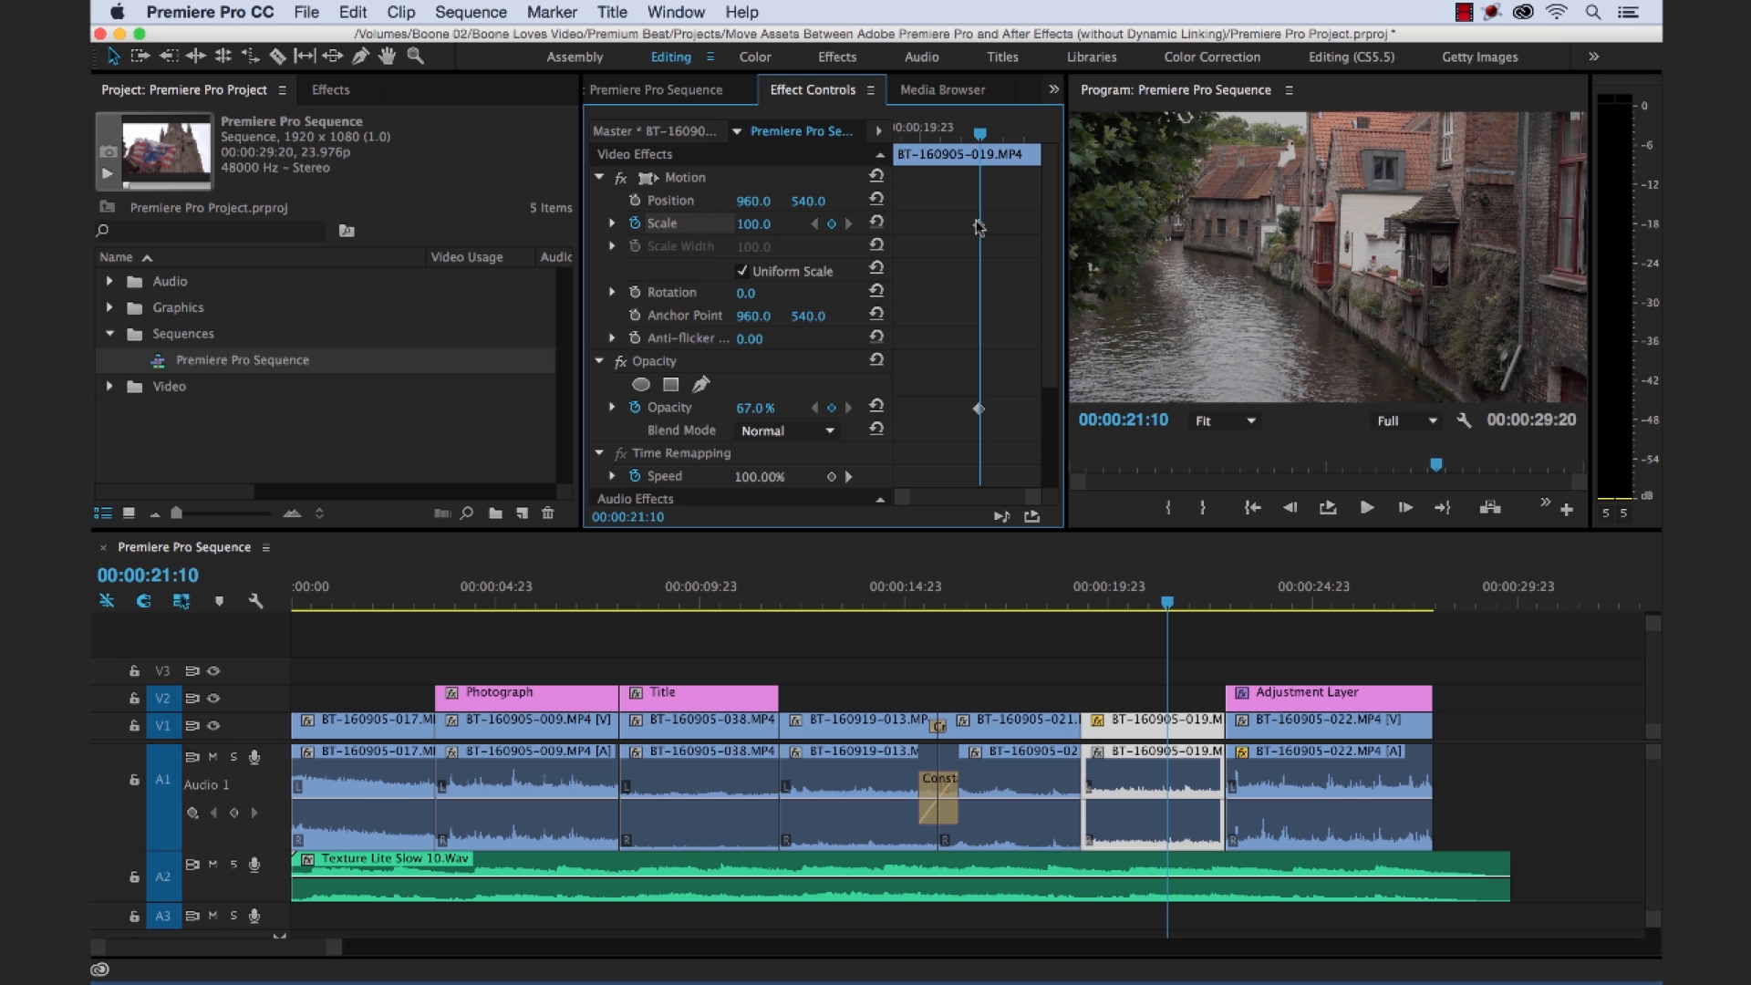
pyautogui.moveTo(977, 223); pyautogui.dragTo(892, 223)
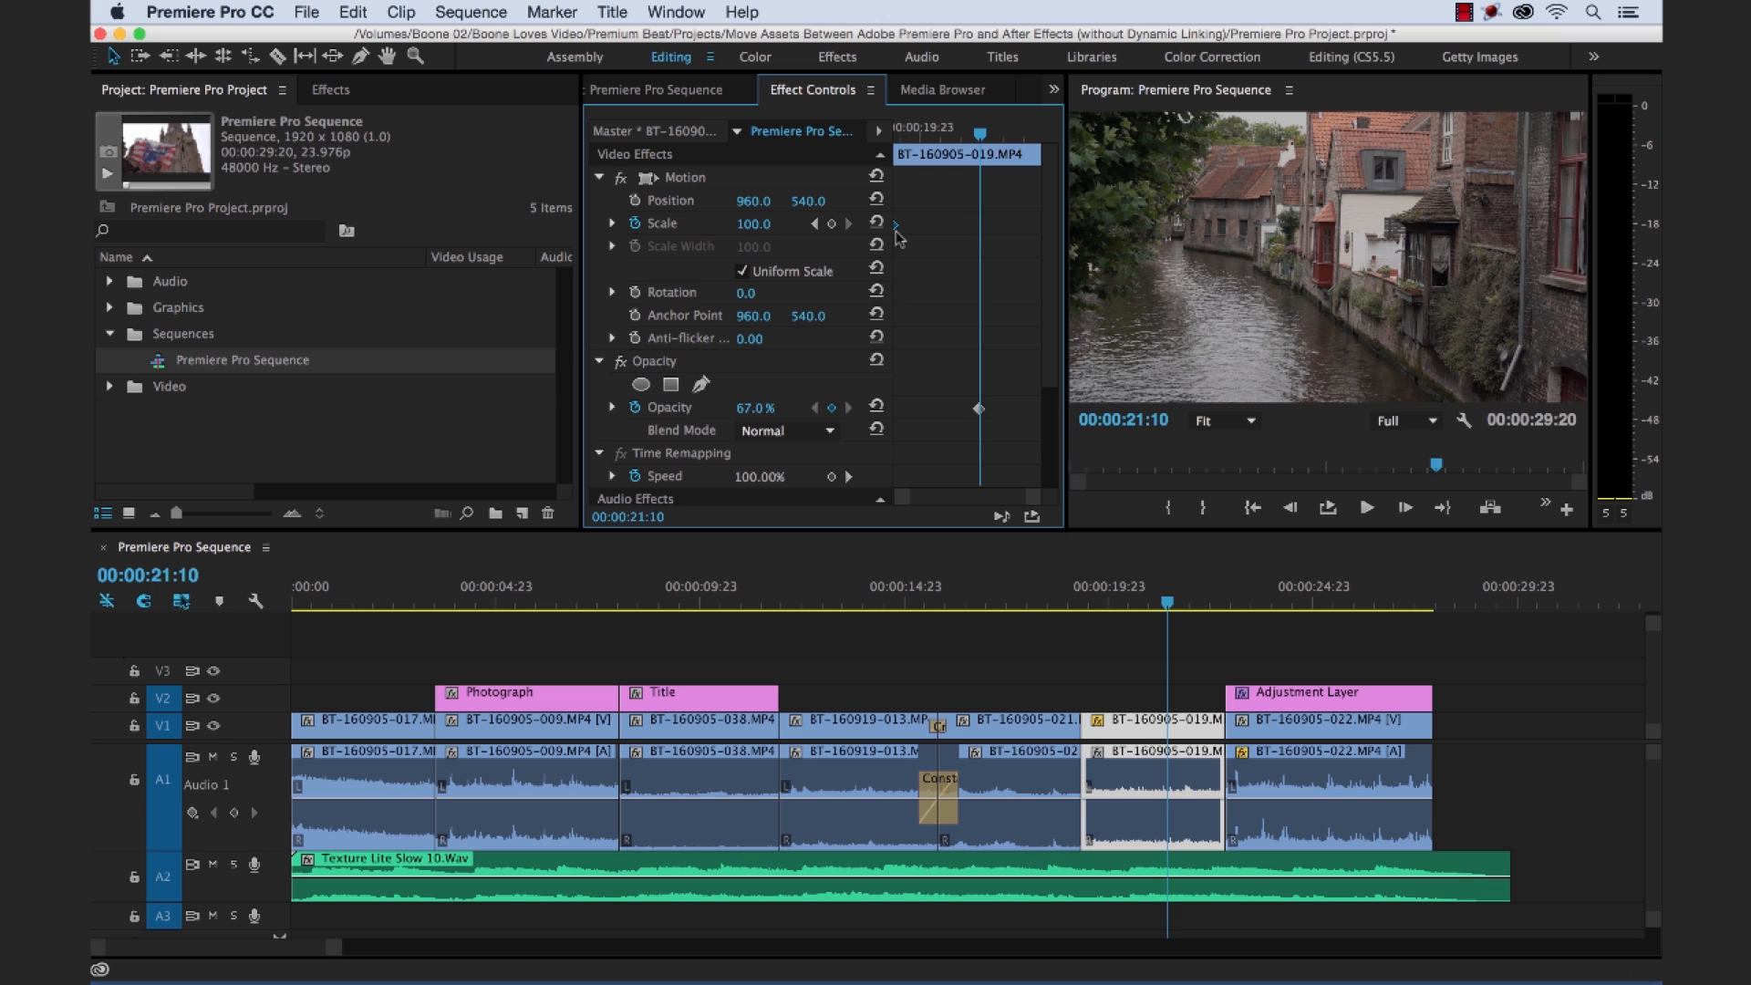
pyautogui.moveTo(752, 222); pyautogui.dragTo(684, 224)
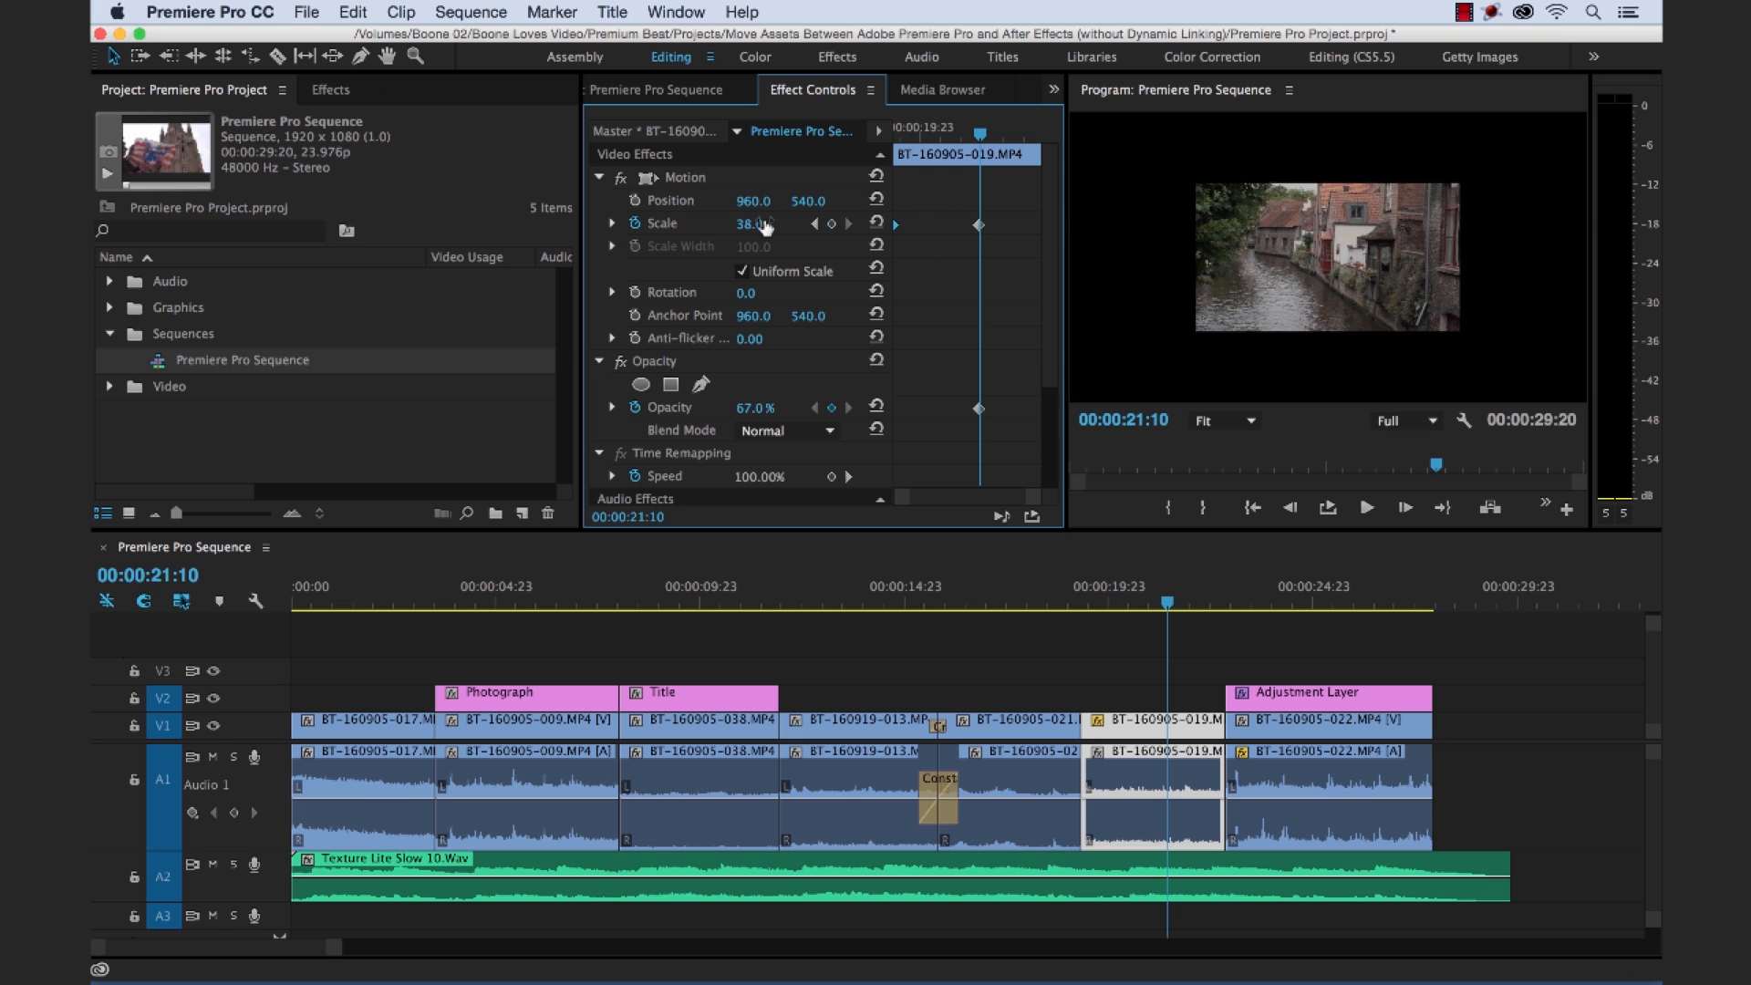
pyautogui.moveTo(976, 129); pyautogui.dragTo(945, 131)
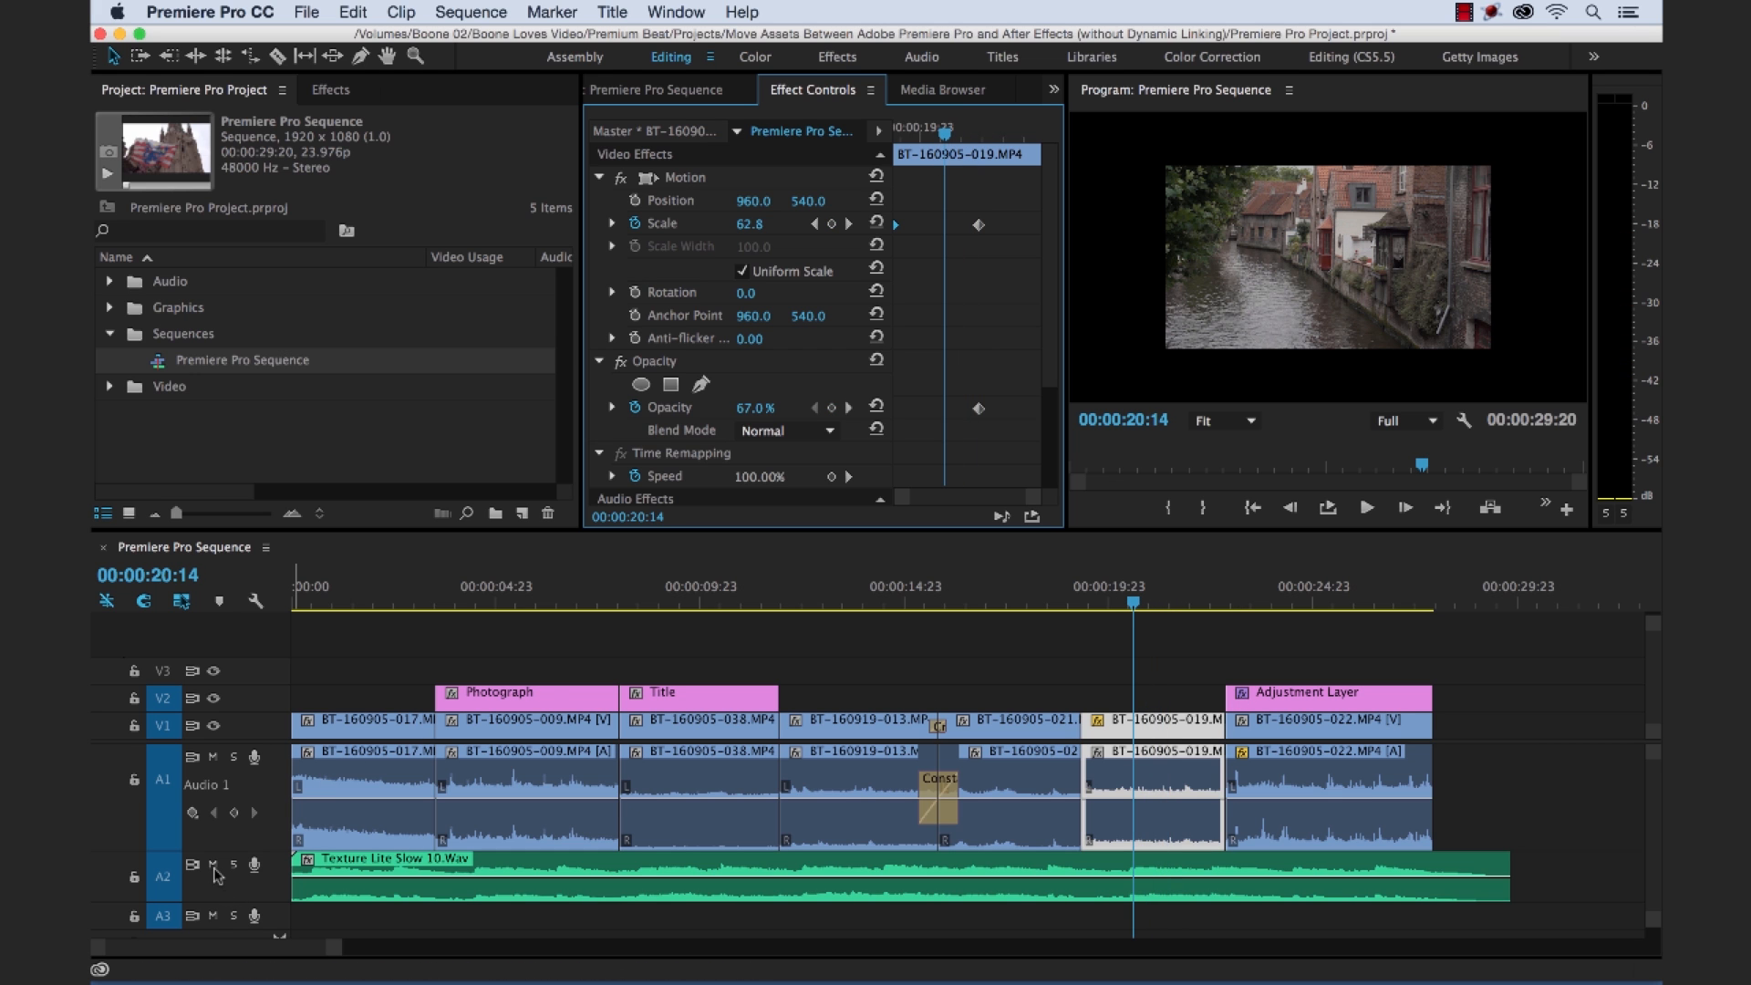
pyautogui.moveTo(944, 130)
pyautogui.mouseDown()
pyautogui.moveTo(908, 132)
pyautogui.moveTo(953, 130)
pyautogui.mouseUp()
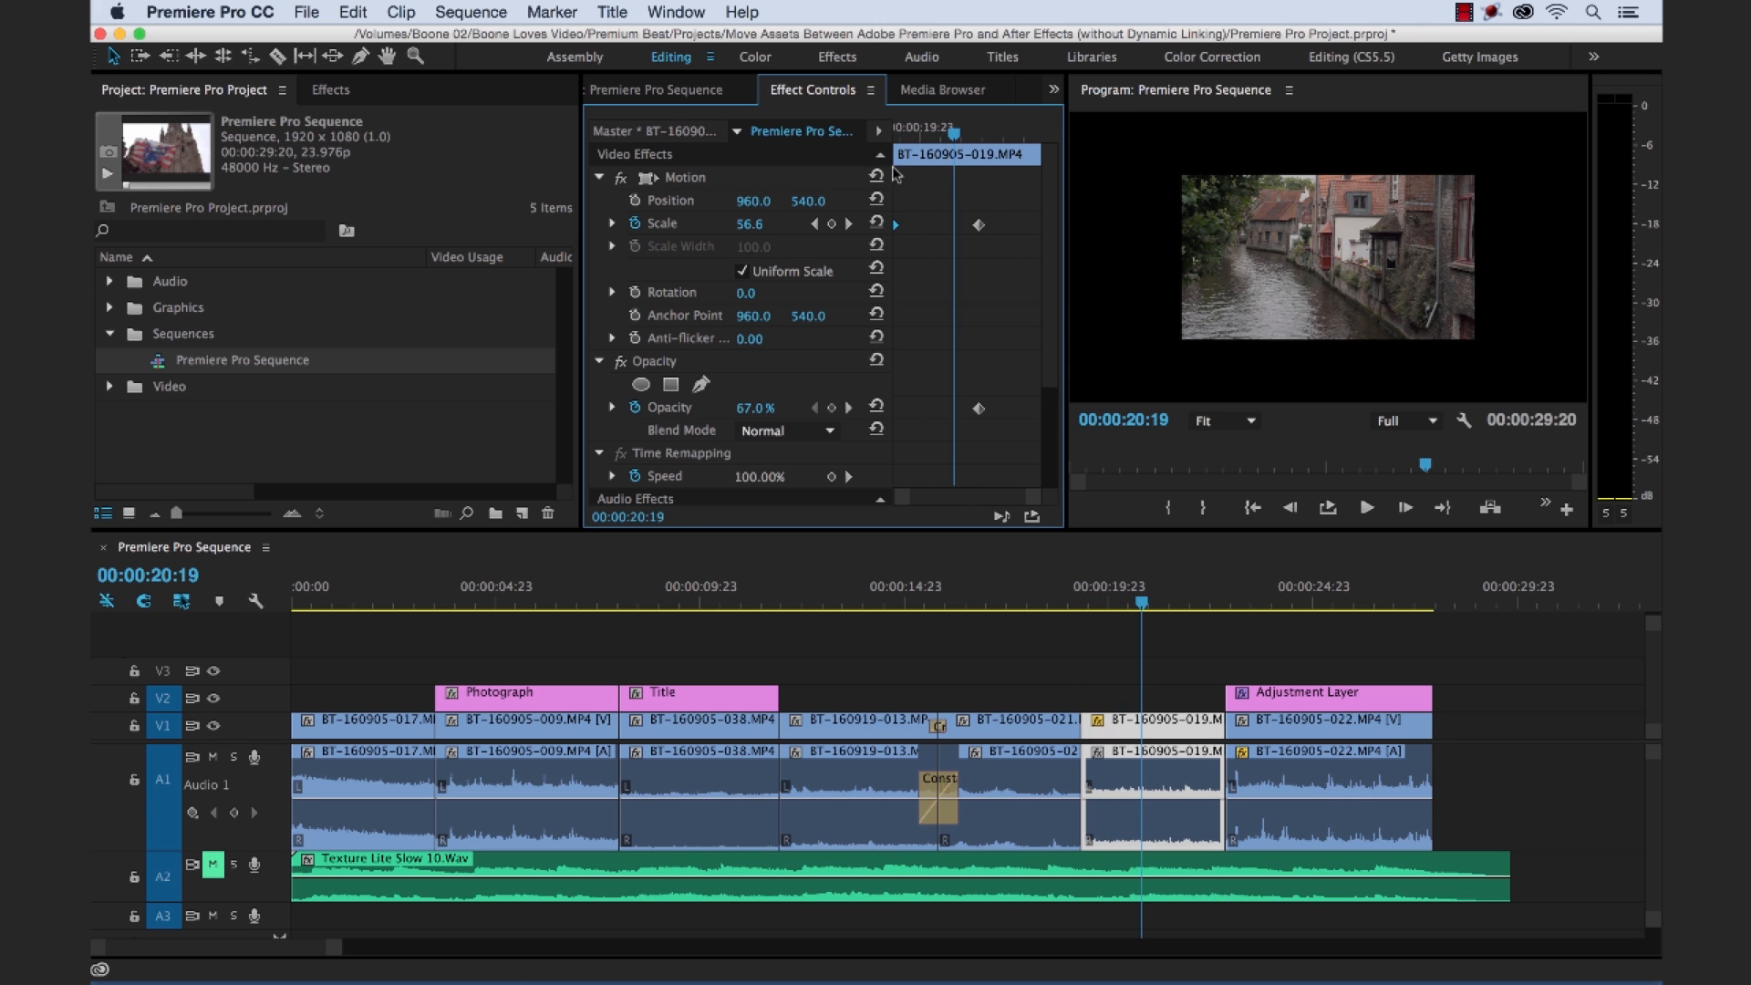
# Reselect the clip in the timeline and switch over to After Effects.
pyautogui.click(1160, 725)
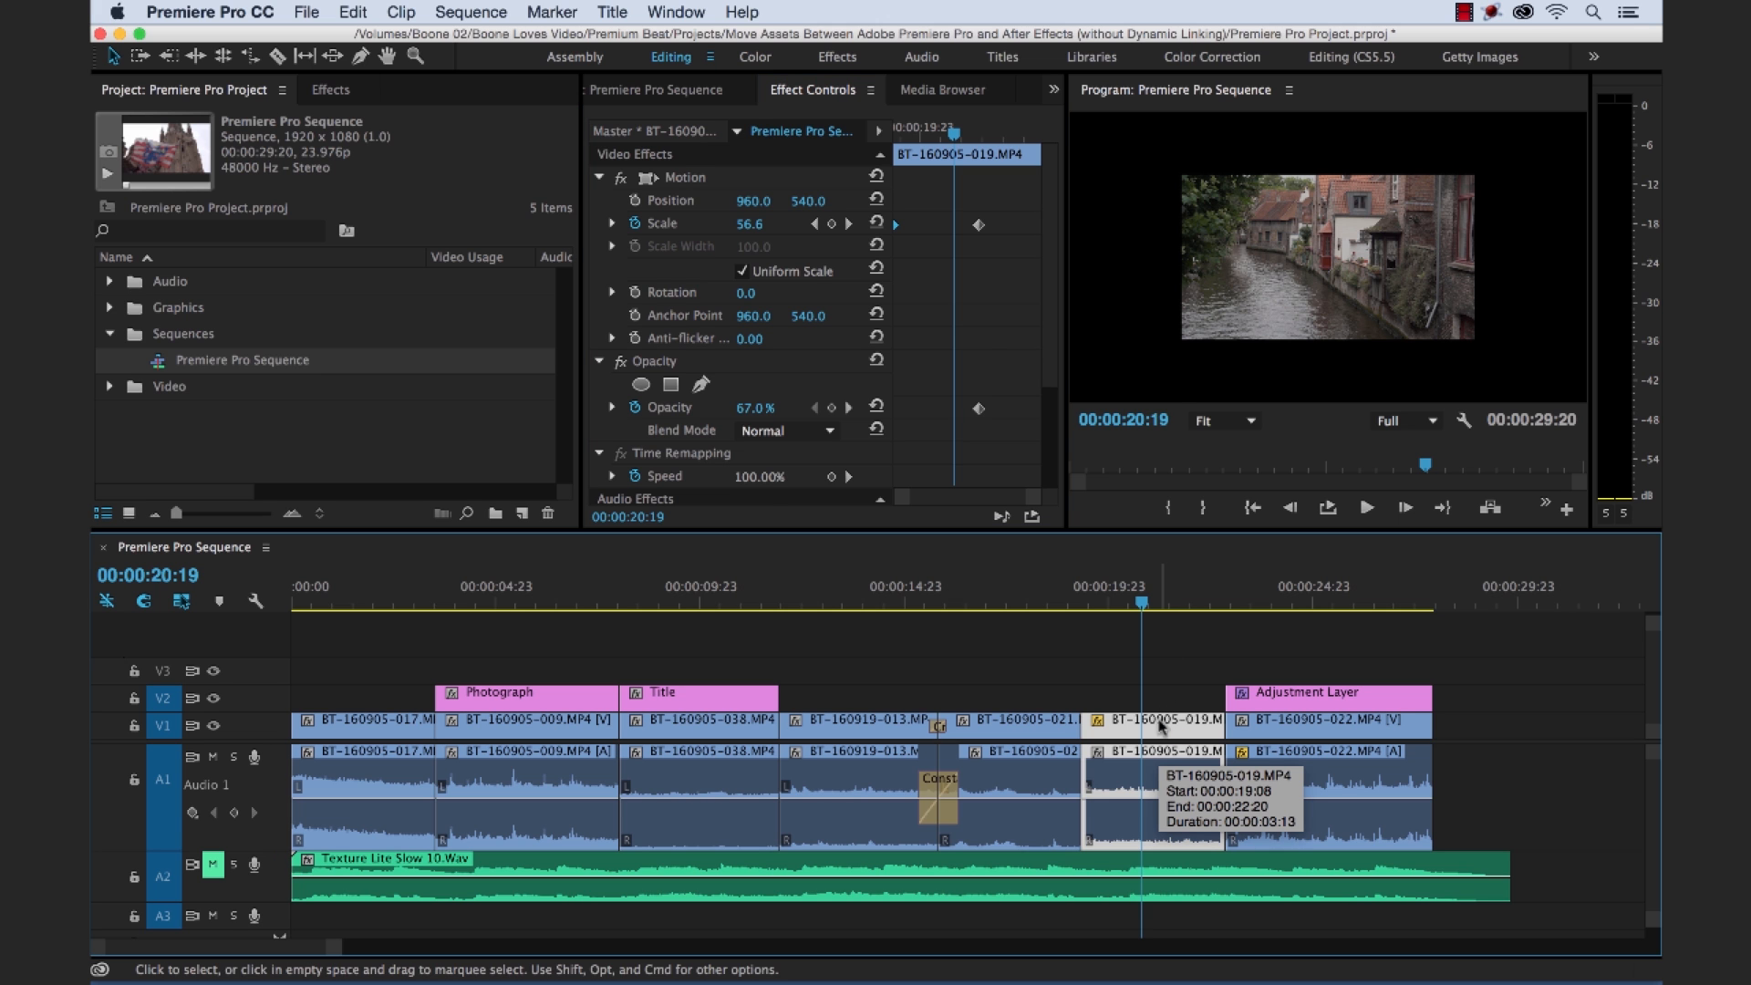
pyautogui.press('super+Tab')
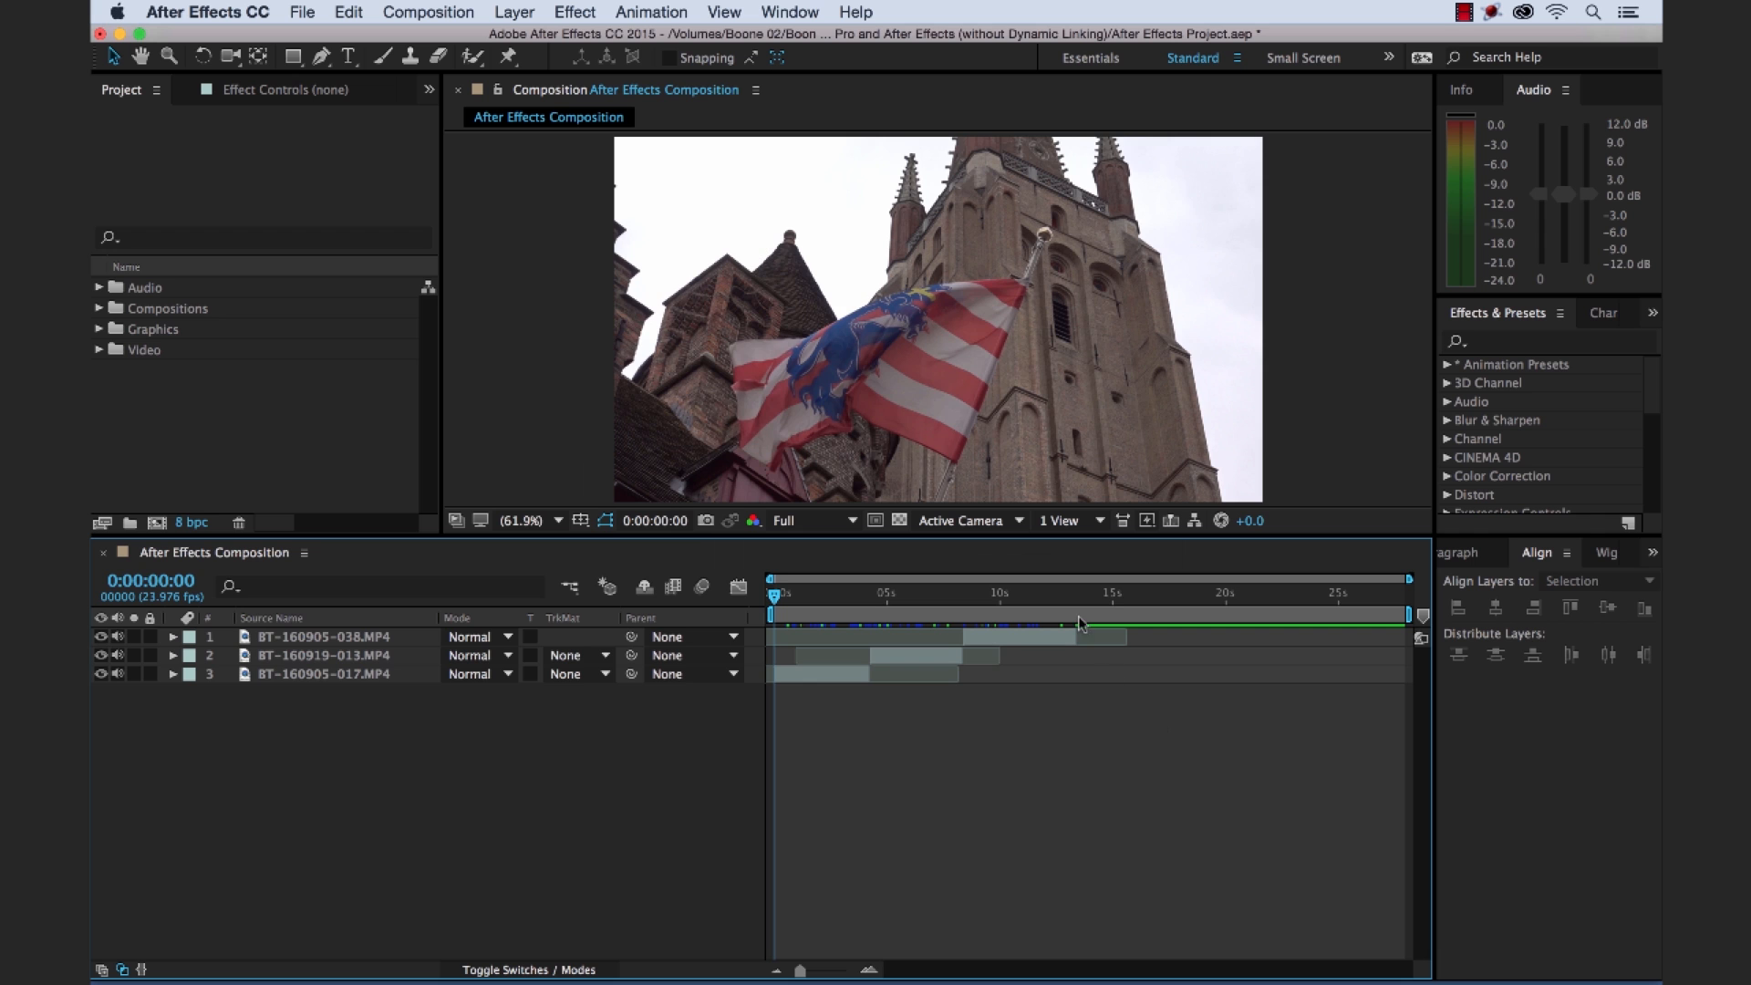
# Paste the copied clip as a new layer, scrub to confirm its opacity and scale keyframes, then return to Premiere Pro.
pyautogui.click(1119, 591)
pyautogui.press('super+v')
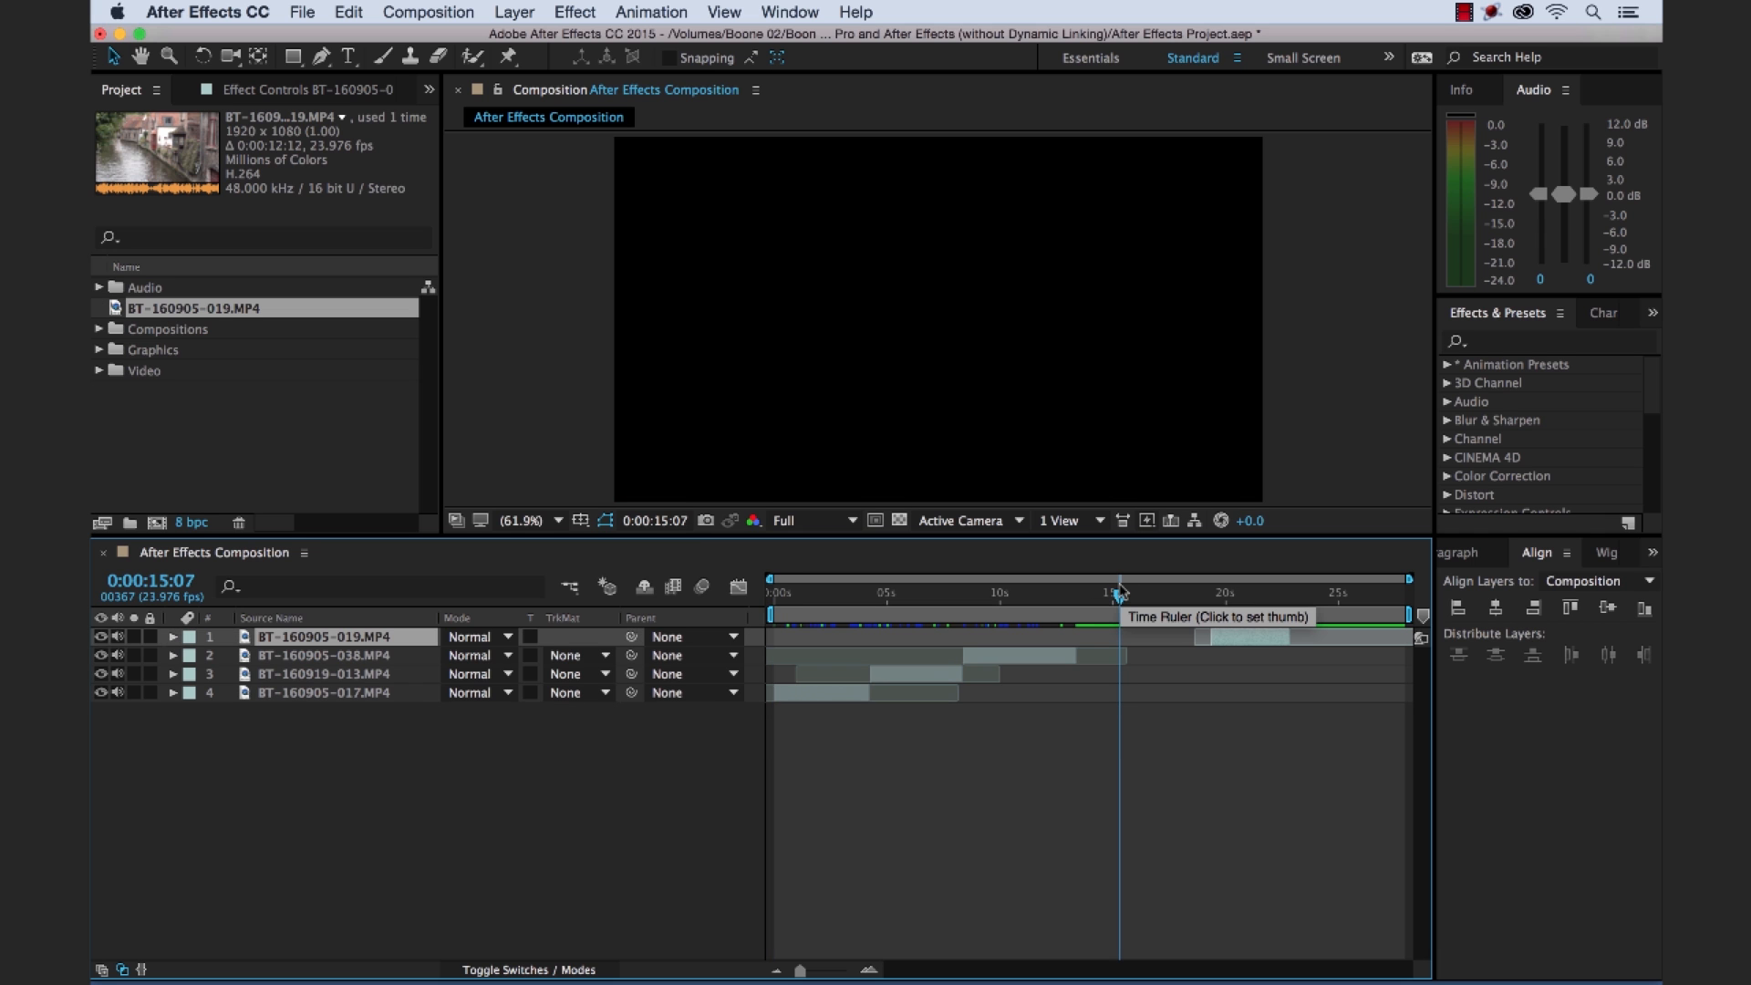
pyautogui.moveTo(1228, 596); pyautogui.dragTo(1243, 606)
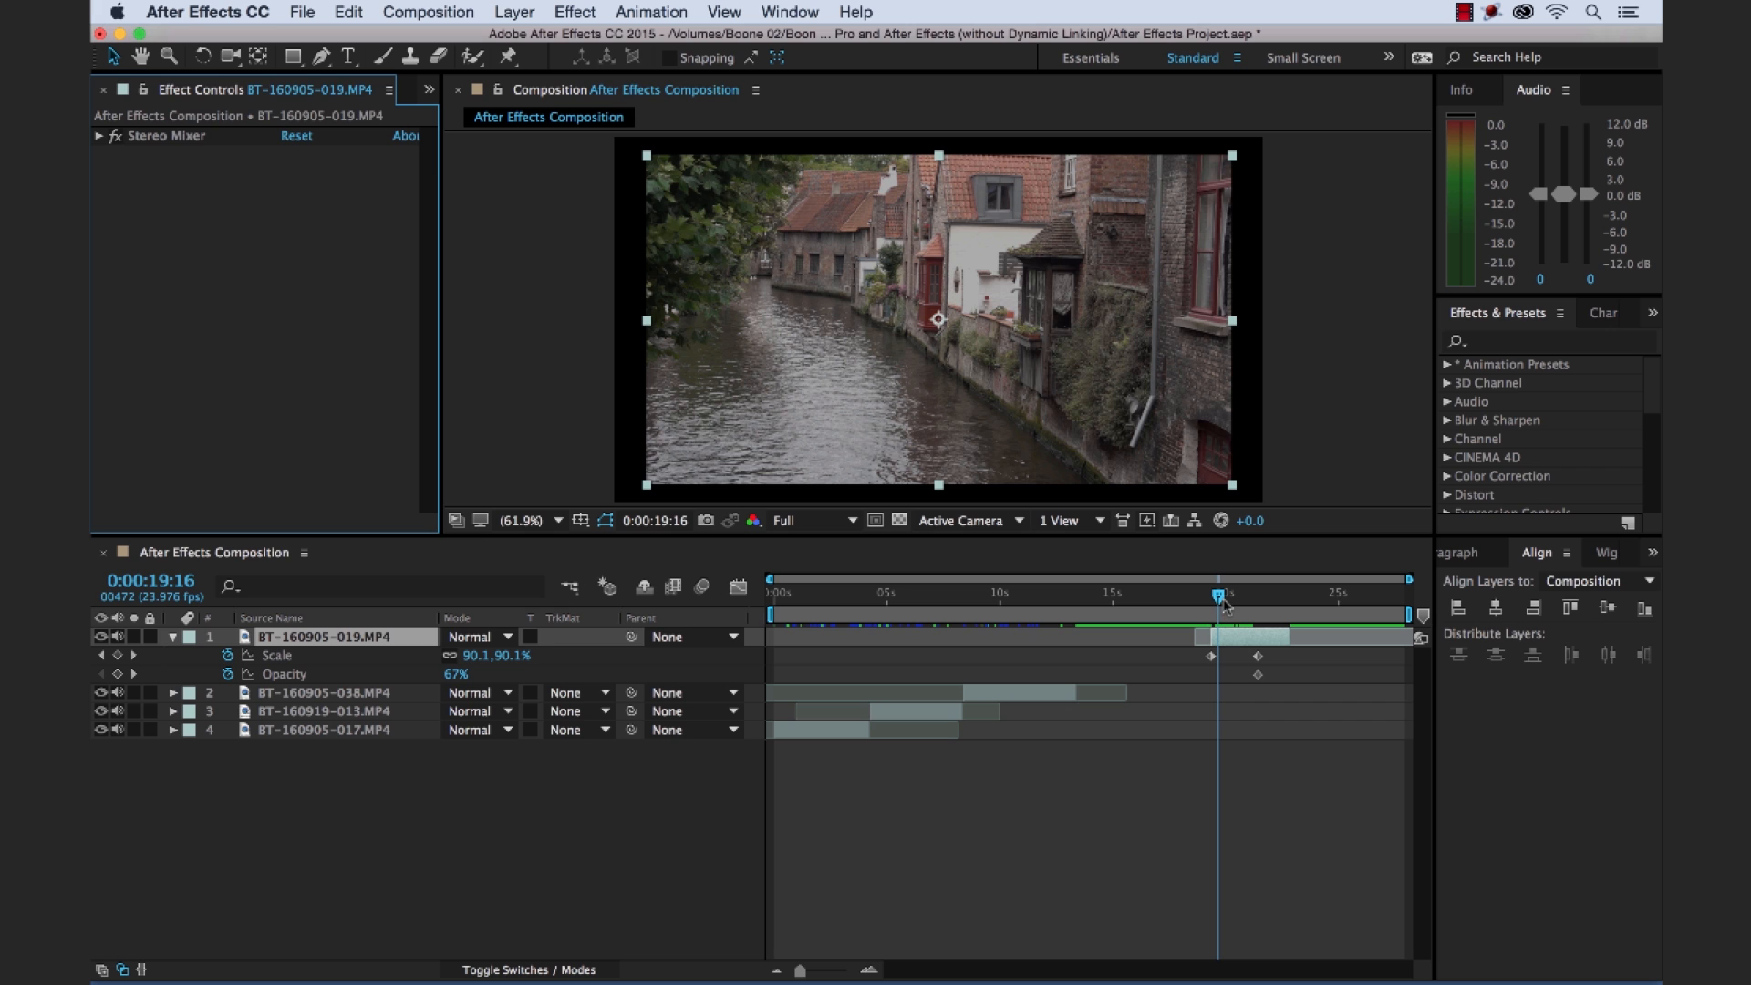
pyautogui.moveTo(1221, 597); pyautogui.dragTo(1250, 596)
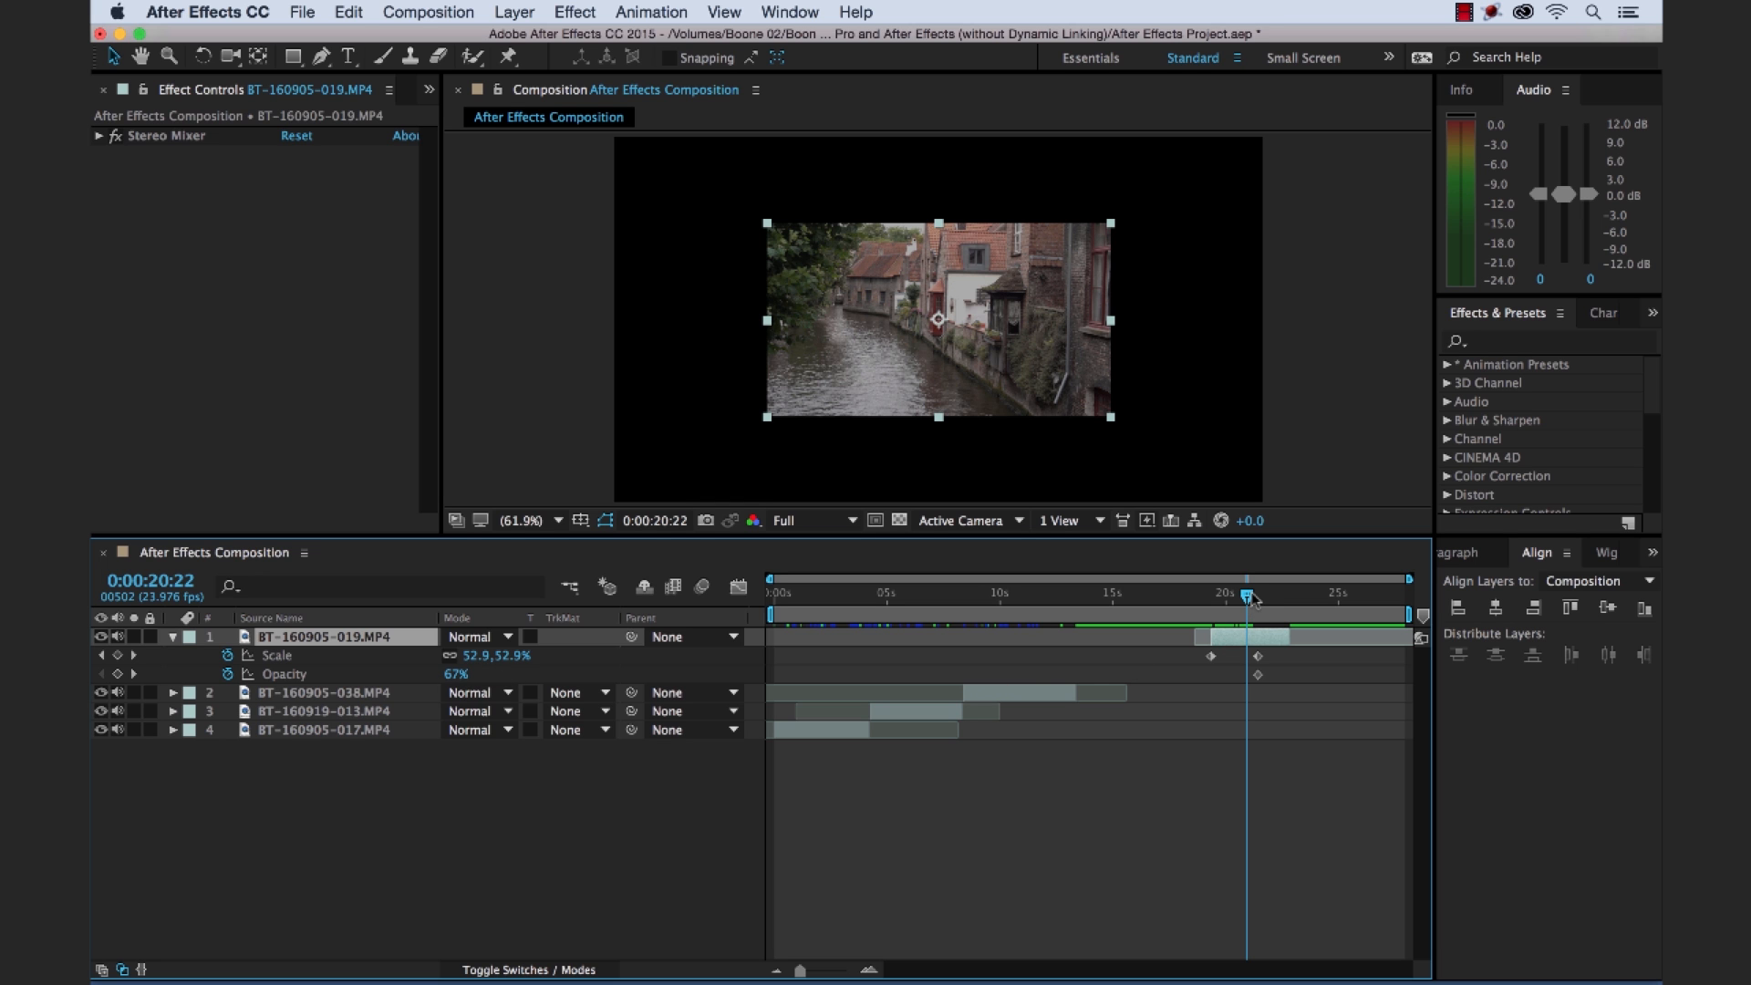
pyautogui.press('super+Tab')
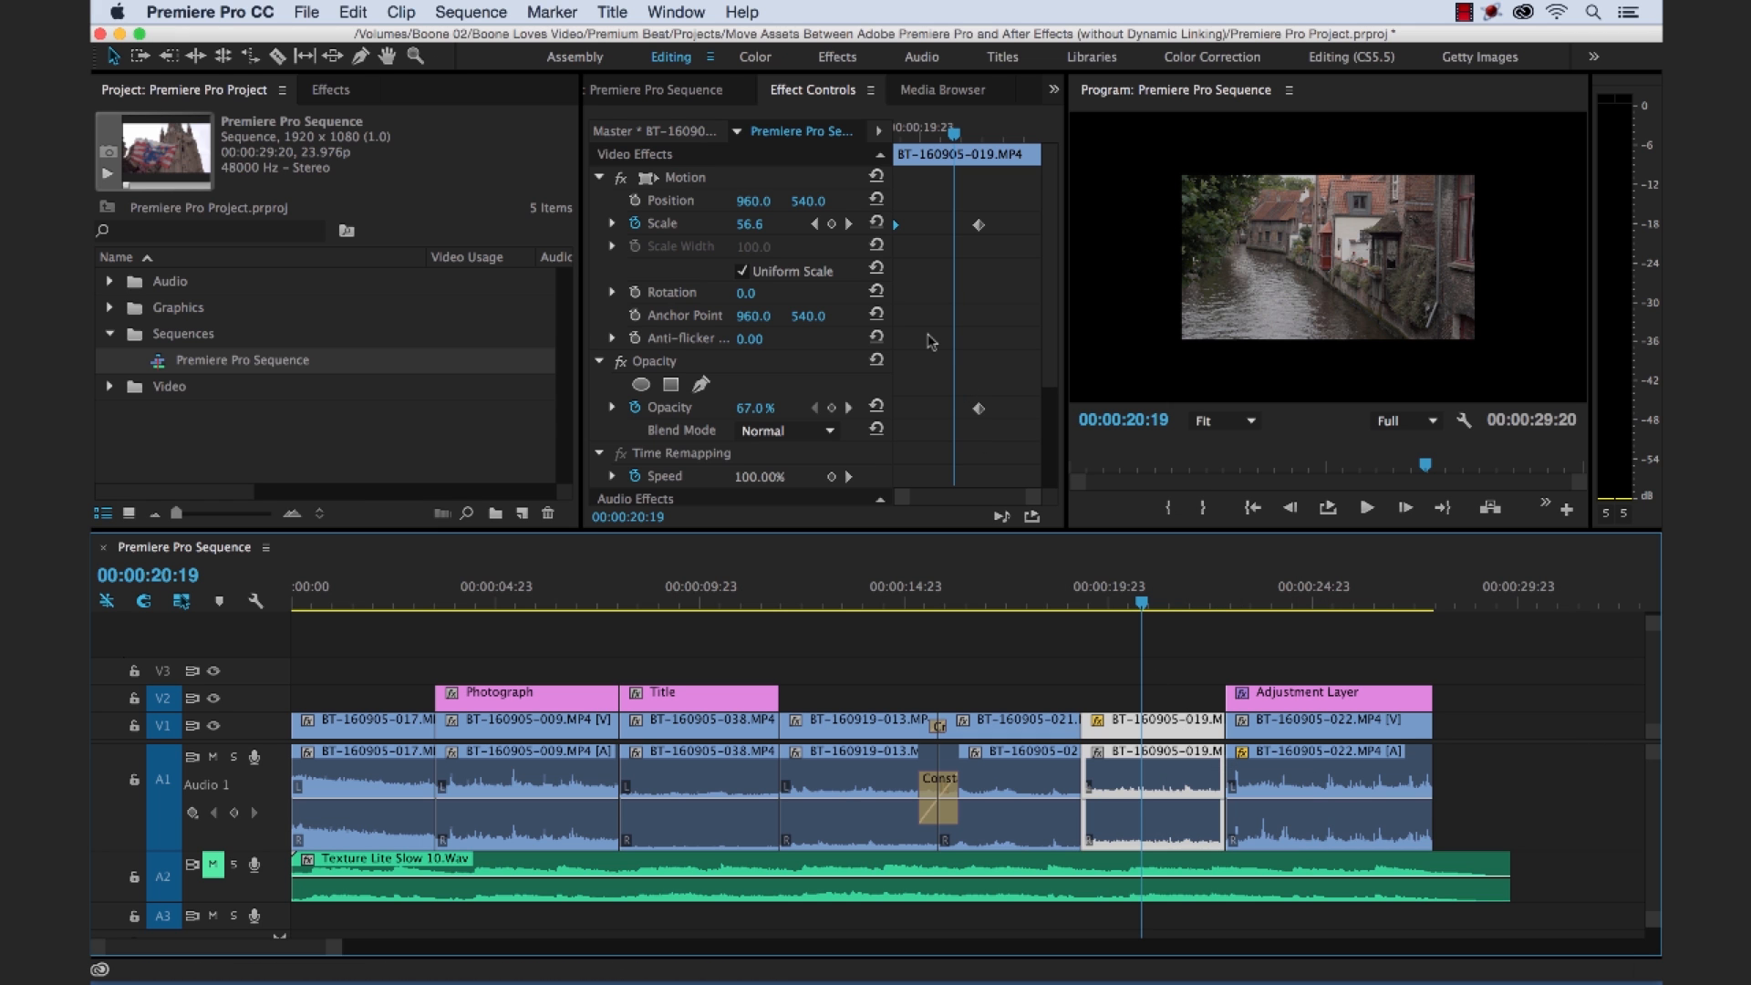
pyautogui.scroll(-3, 821, 342)
# Glance at the opacity blend modes, tidy the project bins and select the Premiere Pro Sequence item.
pyautogui.click(776, 302)
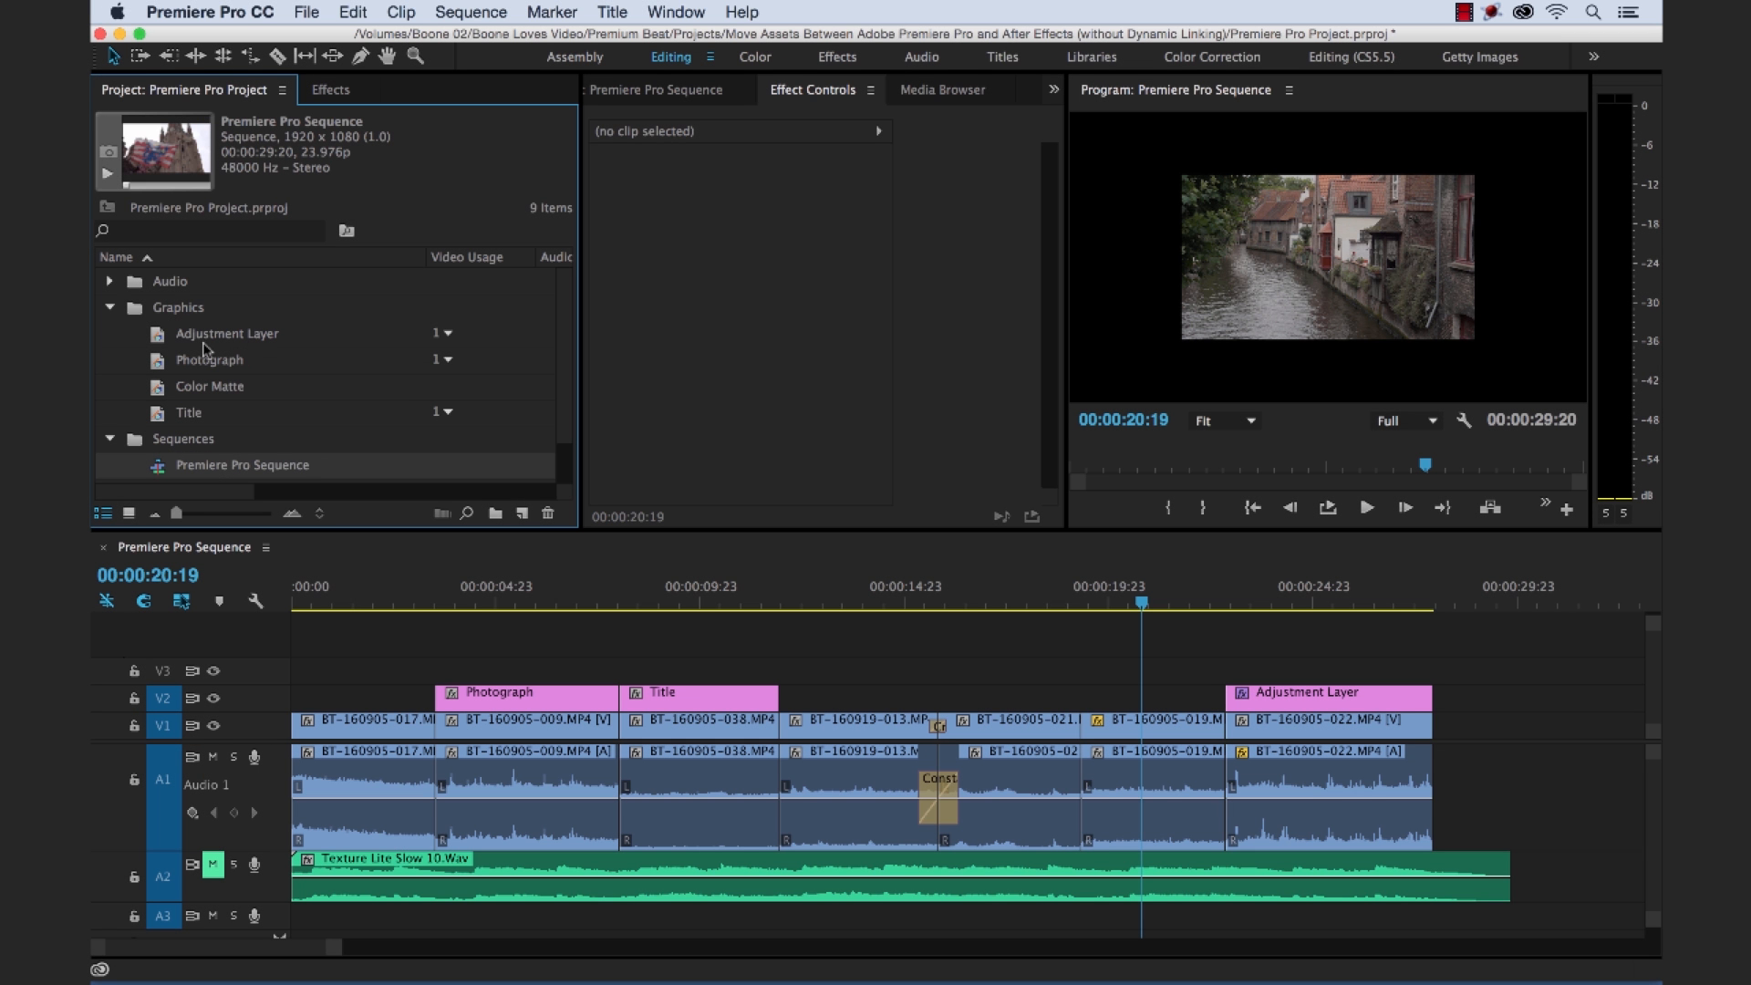
pyautogui.click(109, 307)
pyautogui.click(110, 335)
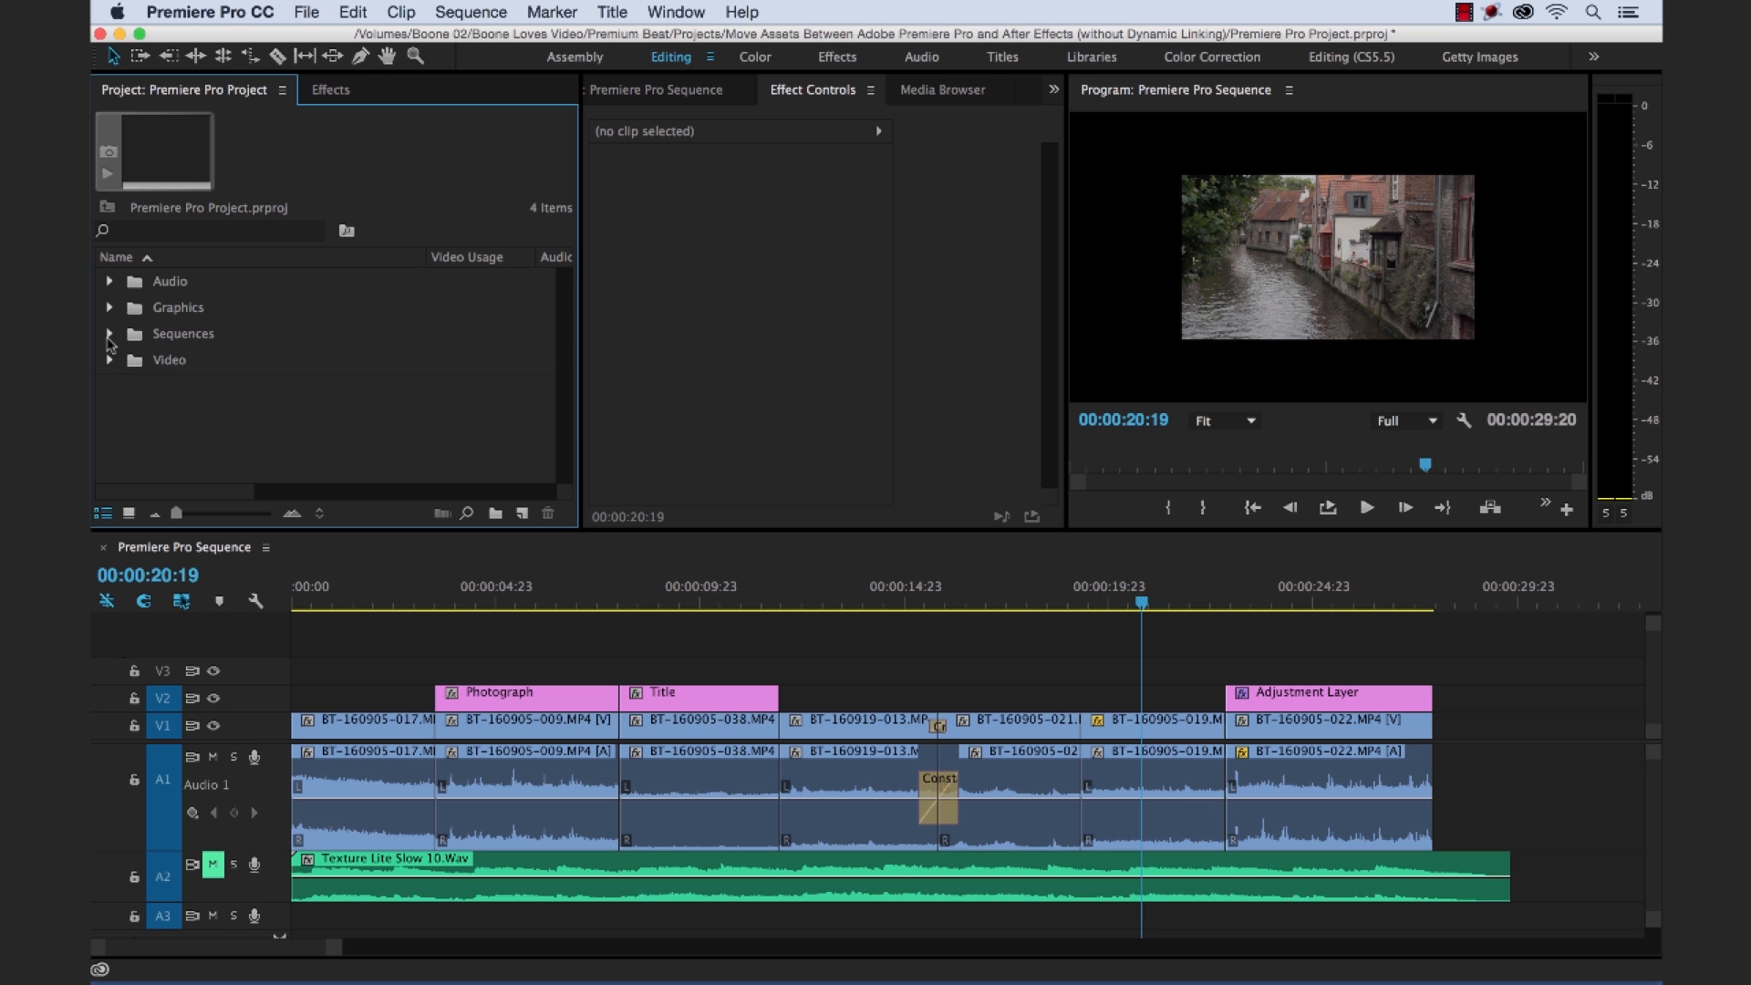
pyautogui.click(111, 334)
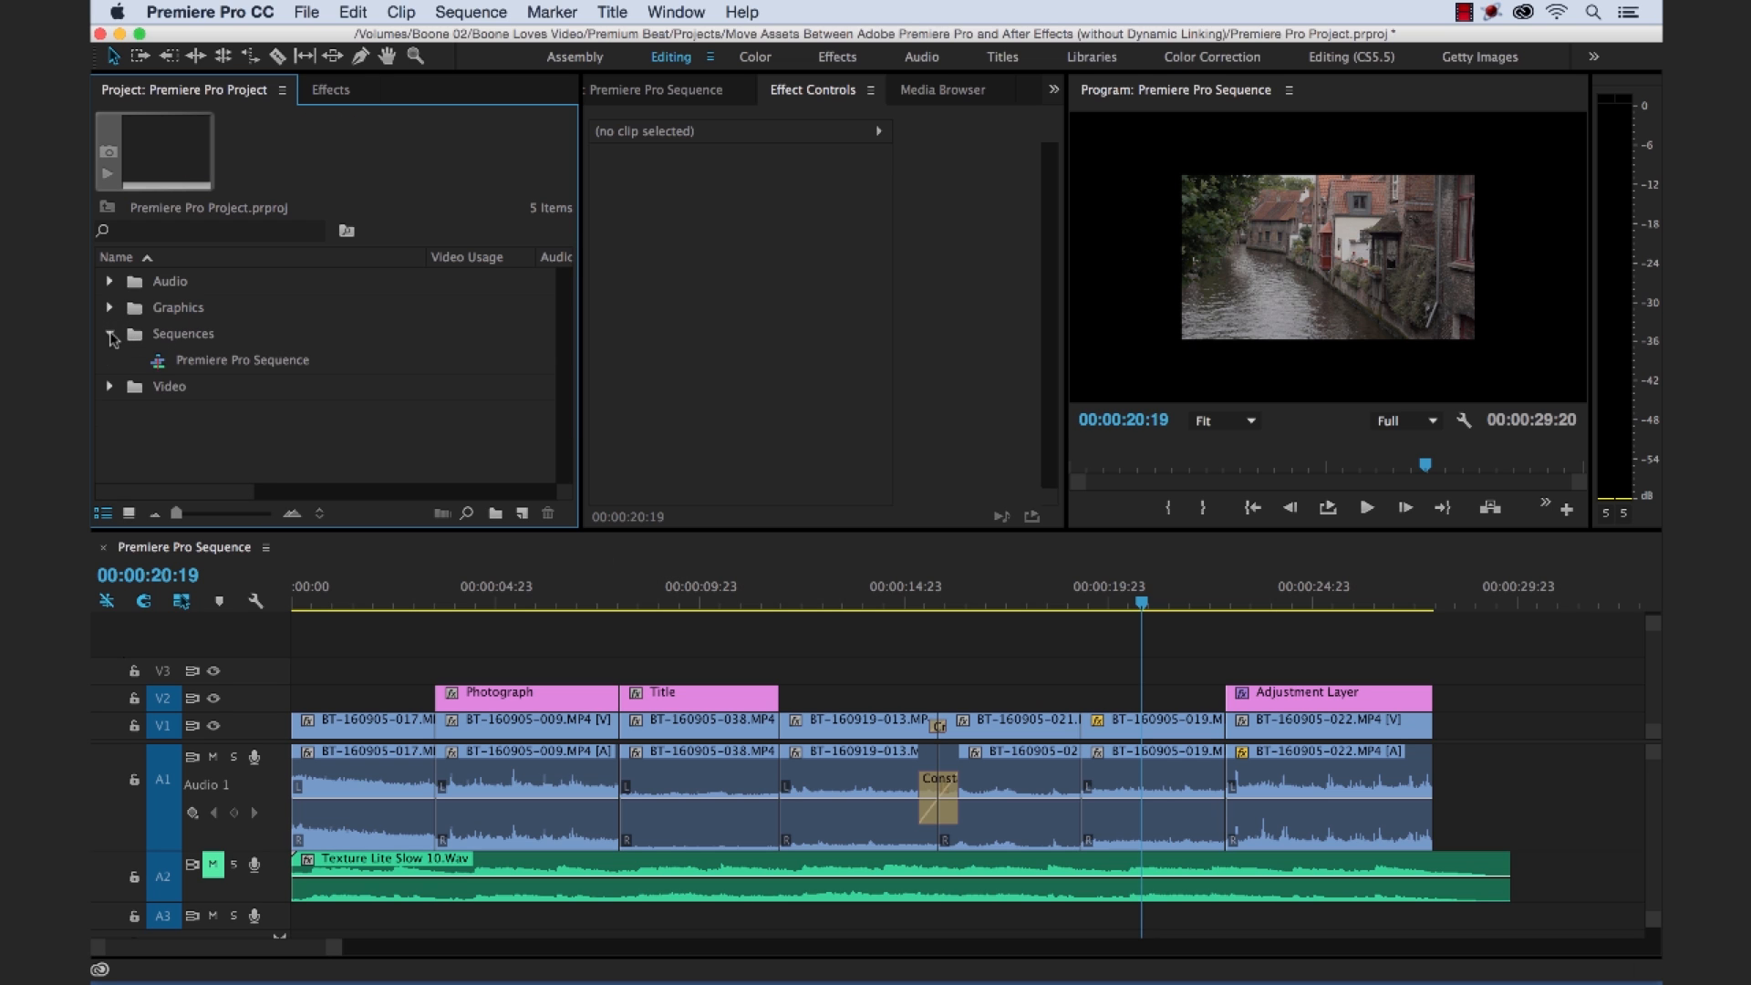
pyautogui.click(166, 363)
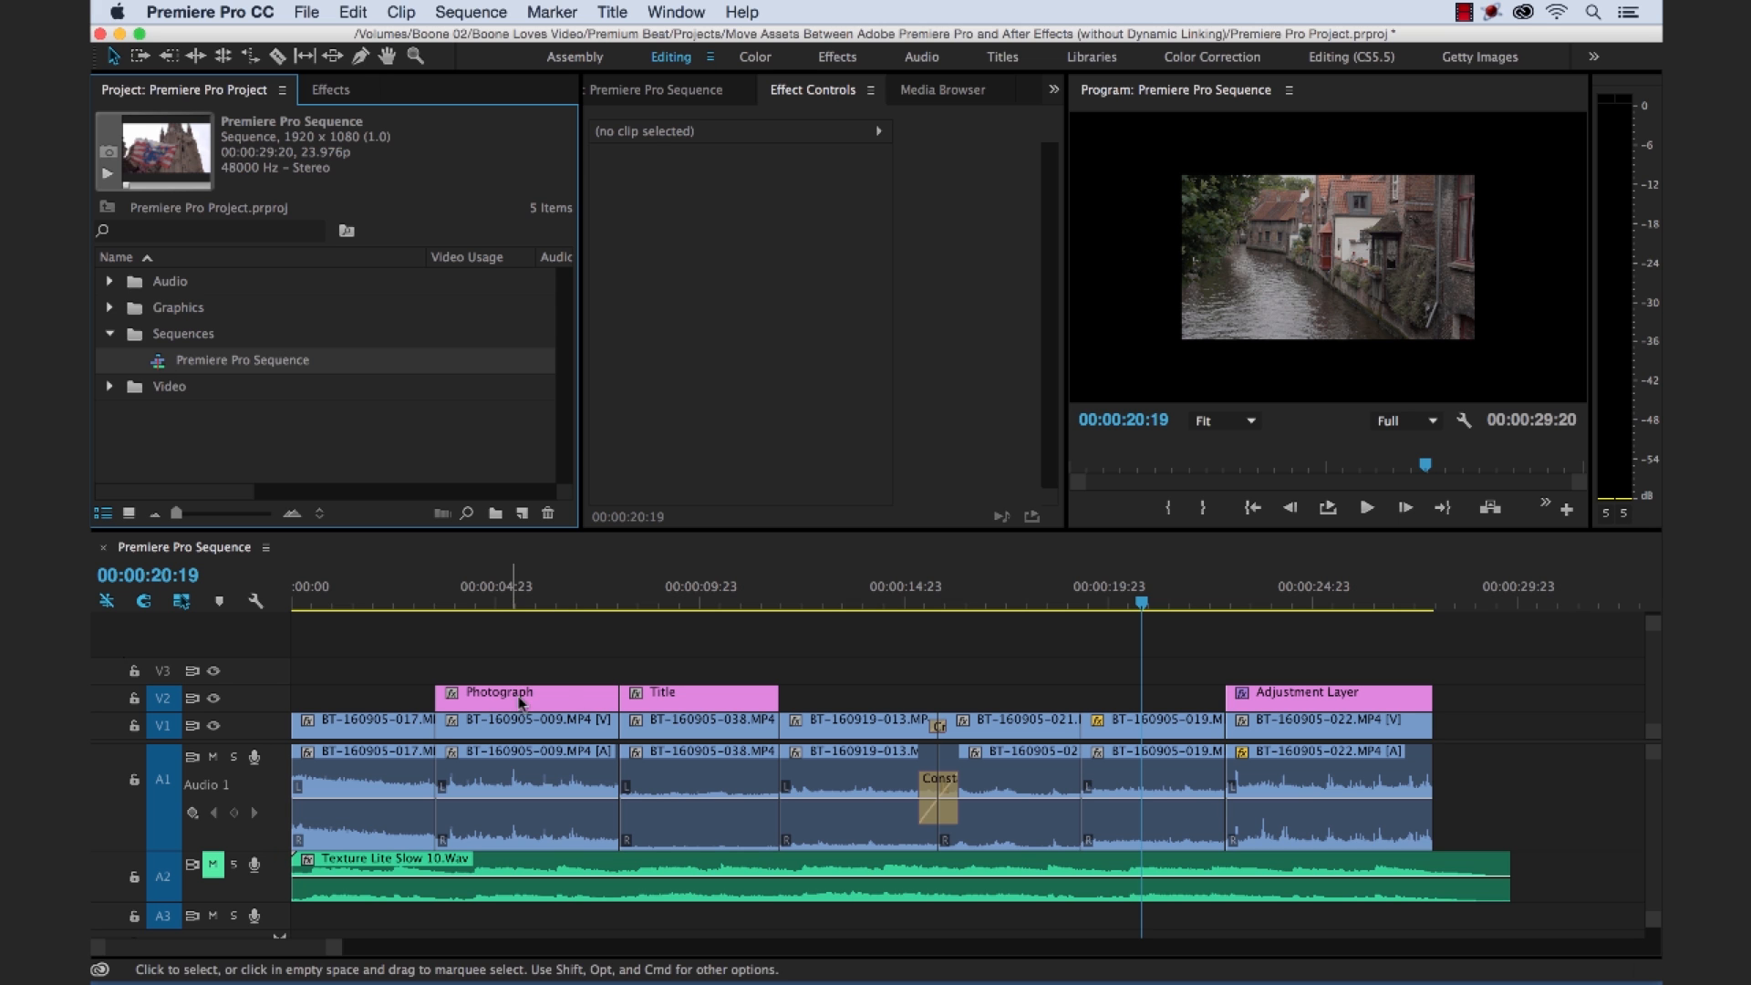
# Inspect the Title clip, Constant Power and Cross Dissolve transitions and the adjustment-layer section, then switch to After Effects.
pyautogui.click(679, 712)
pyautogui.click(701, 599)
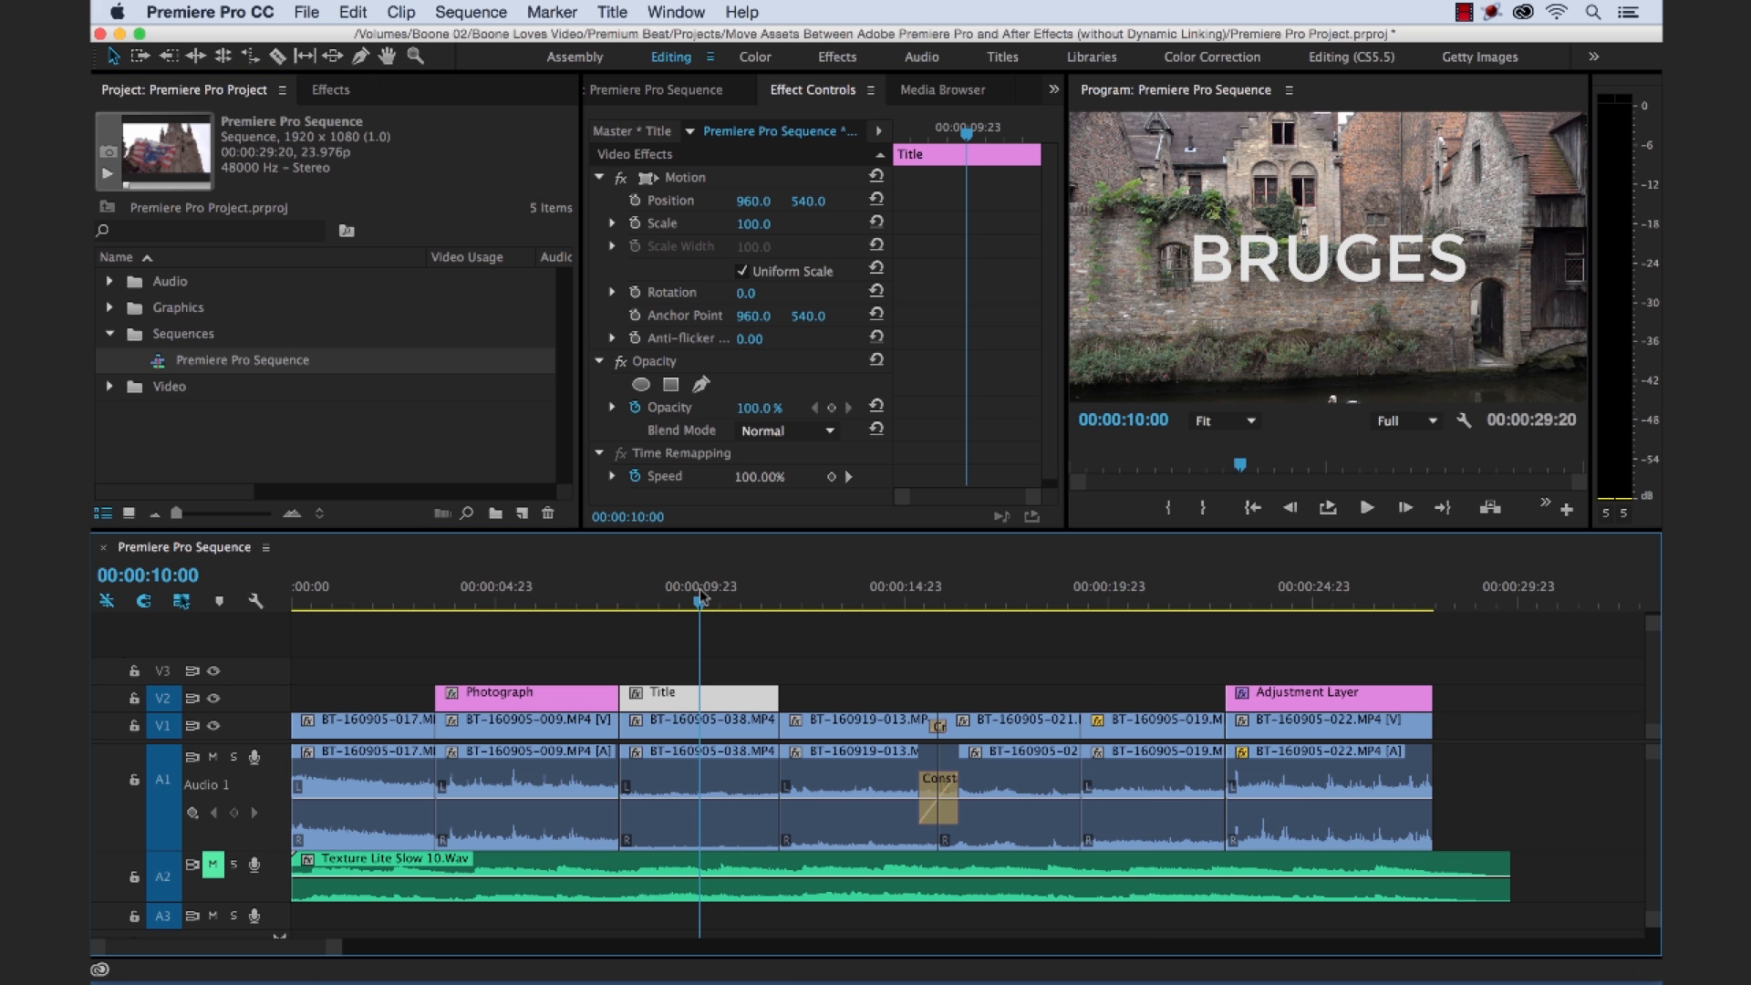
pyautogui.click(939, 795)
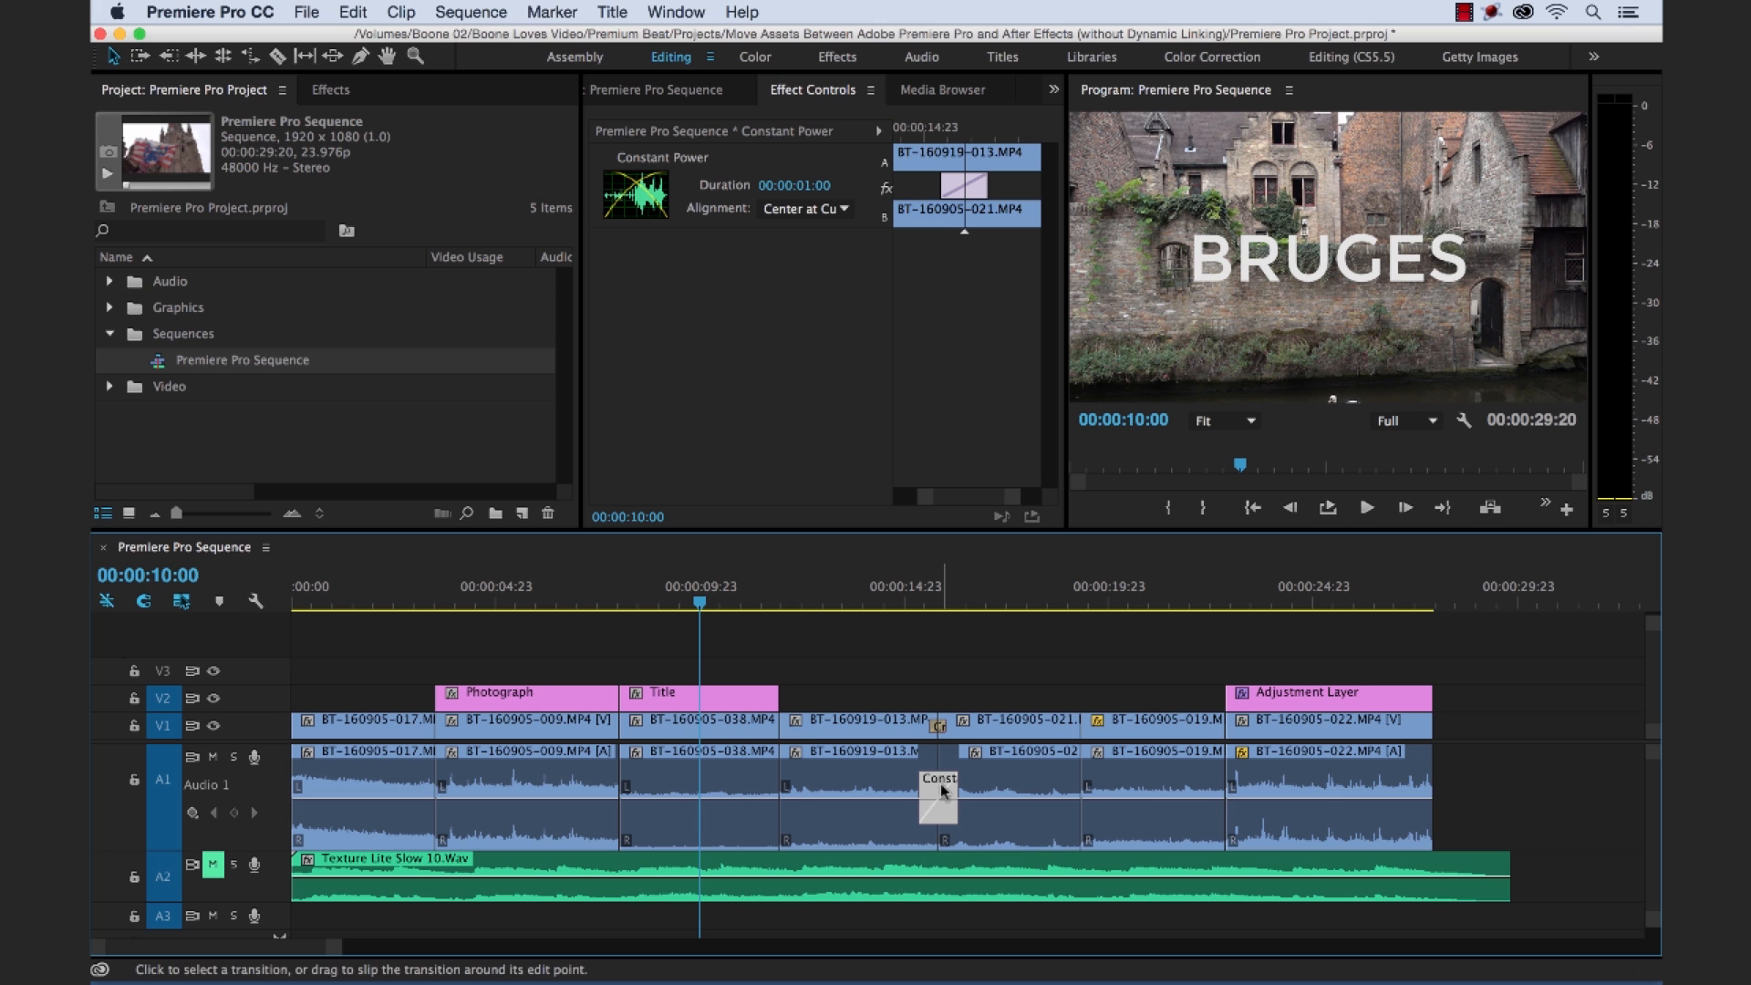
pyautogui.click(939, 724)
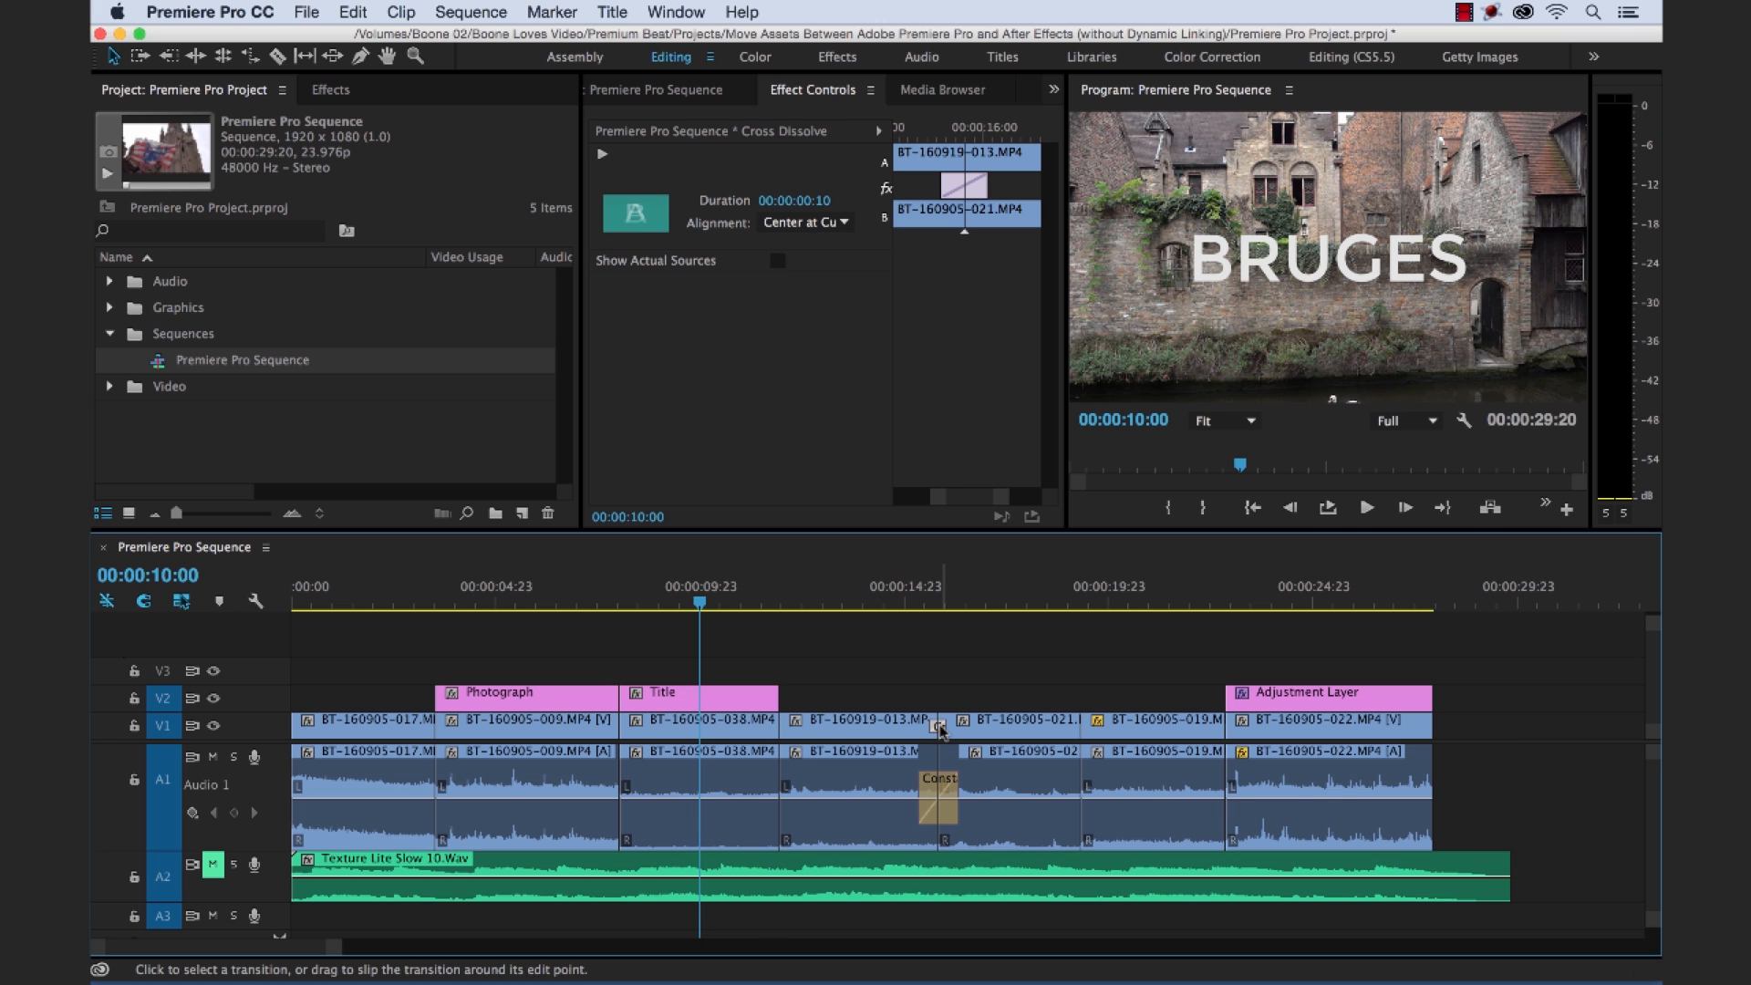
pyautogui.click(1239, 597)
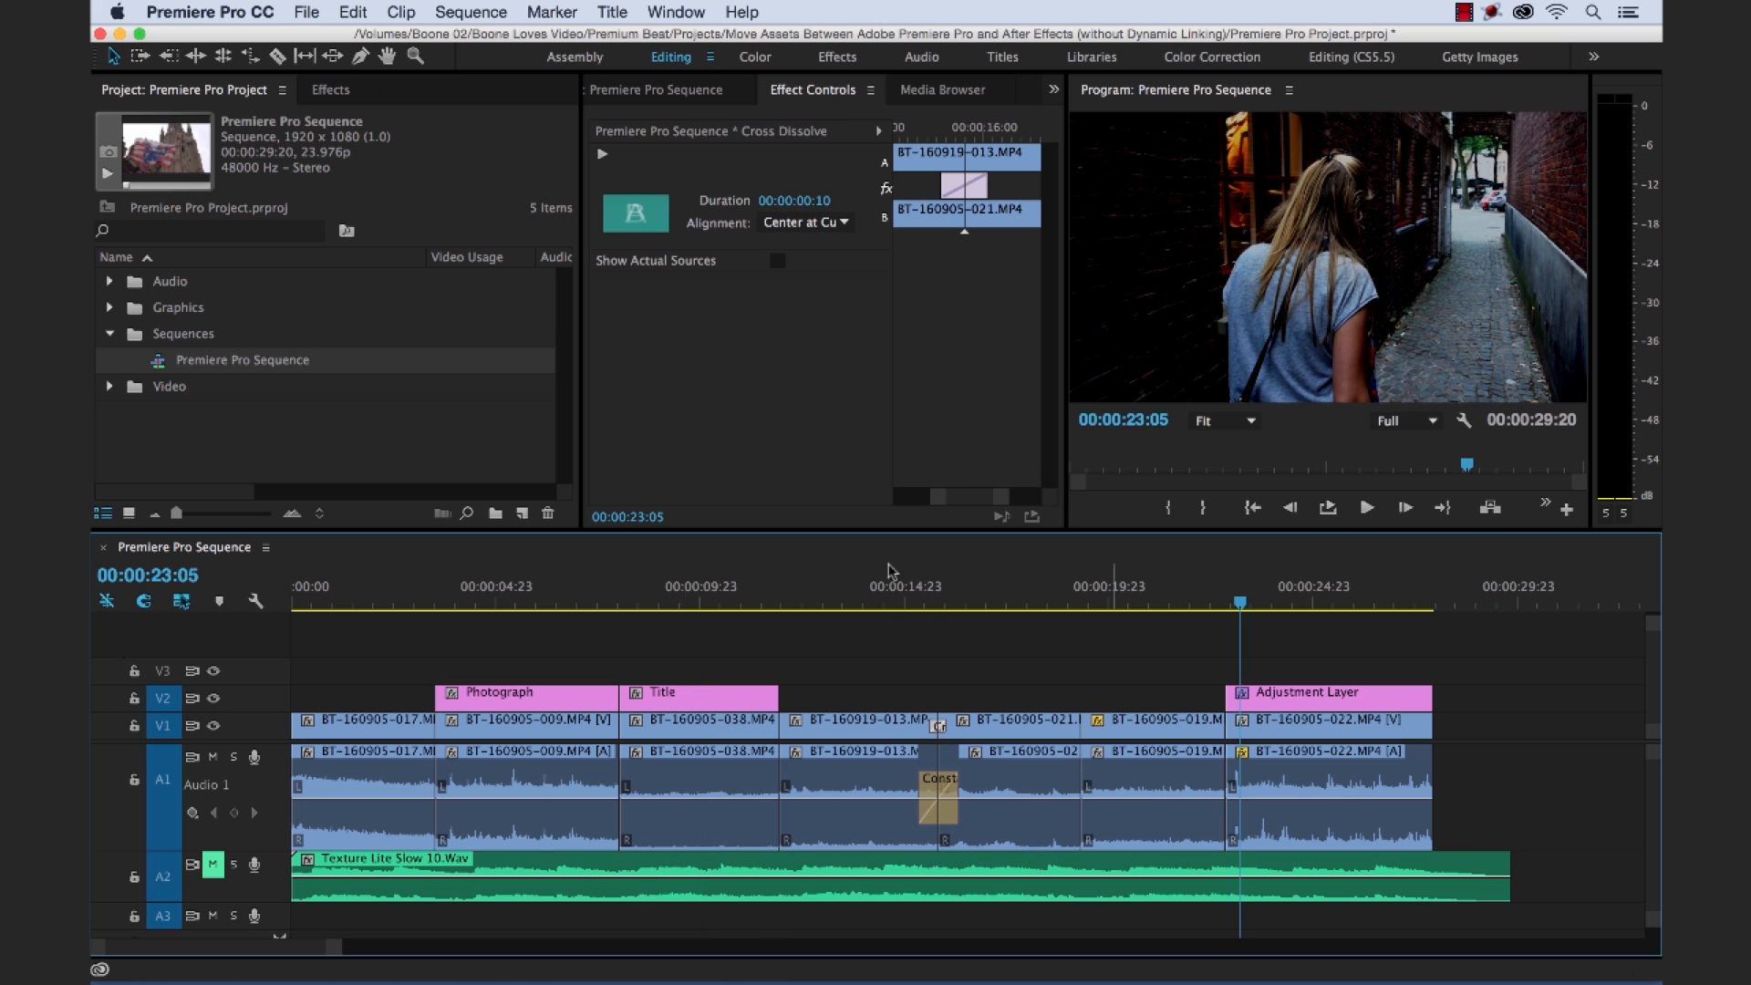
pyautogui.click(541, 602)
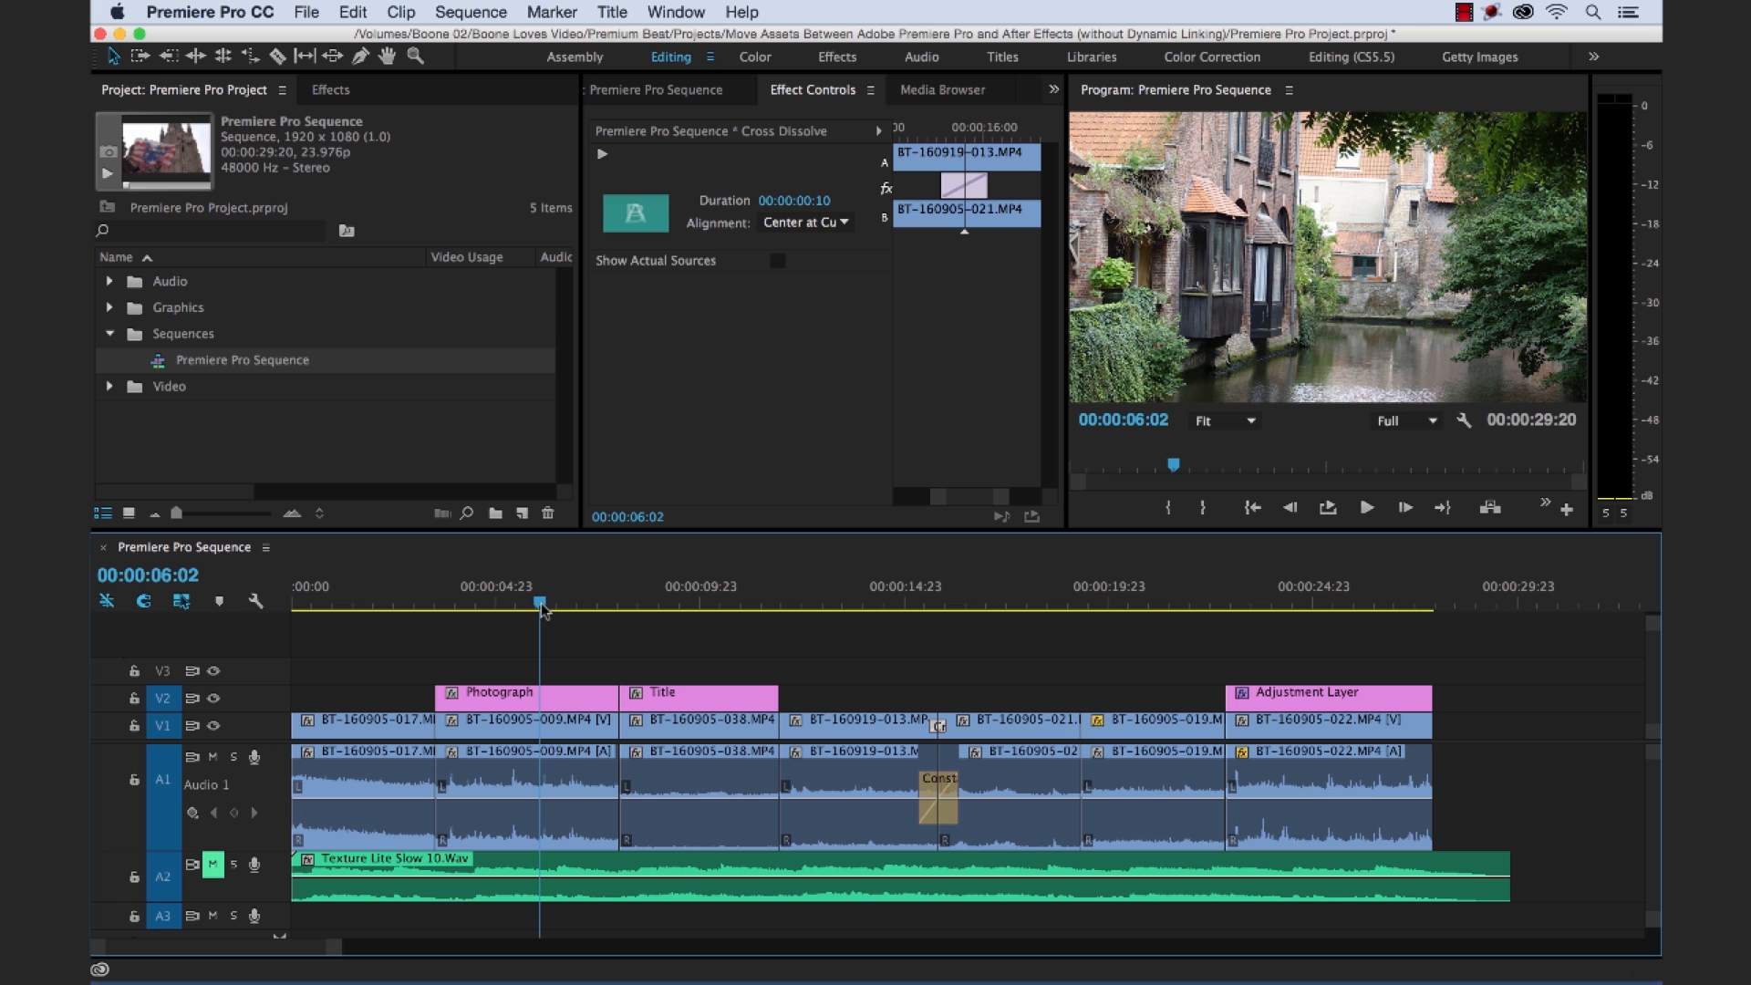
pyautogui.press('super+Tab')
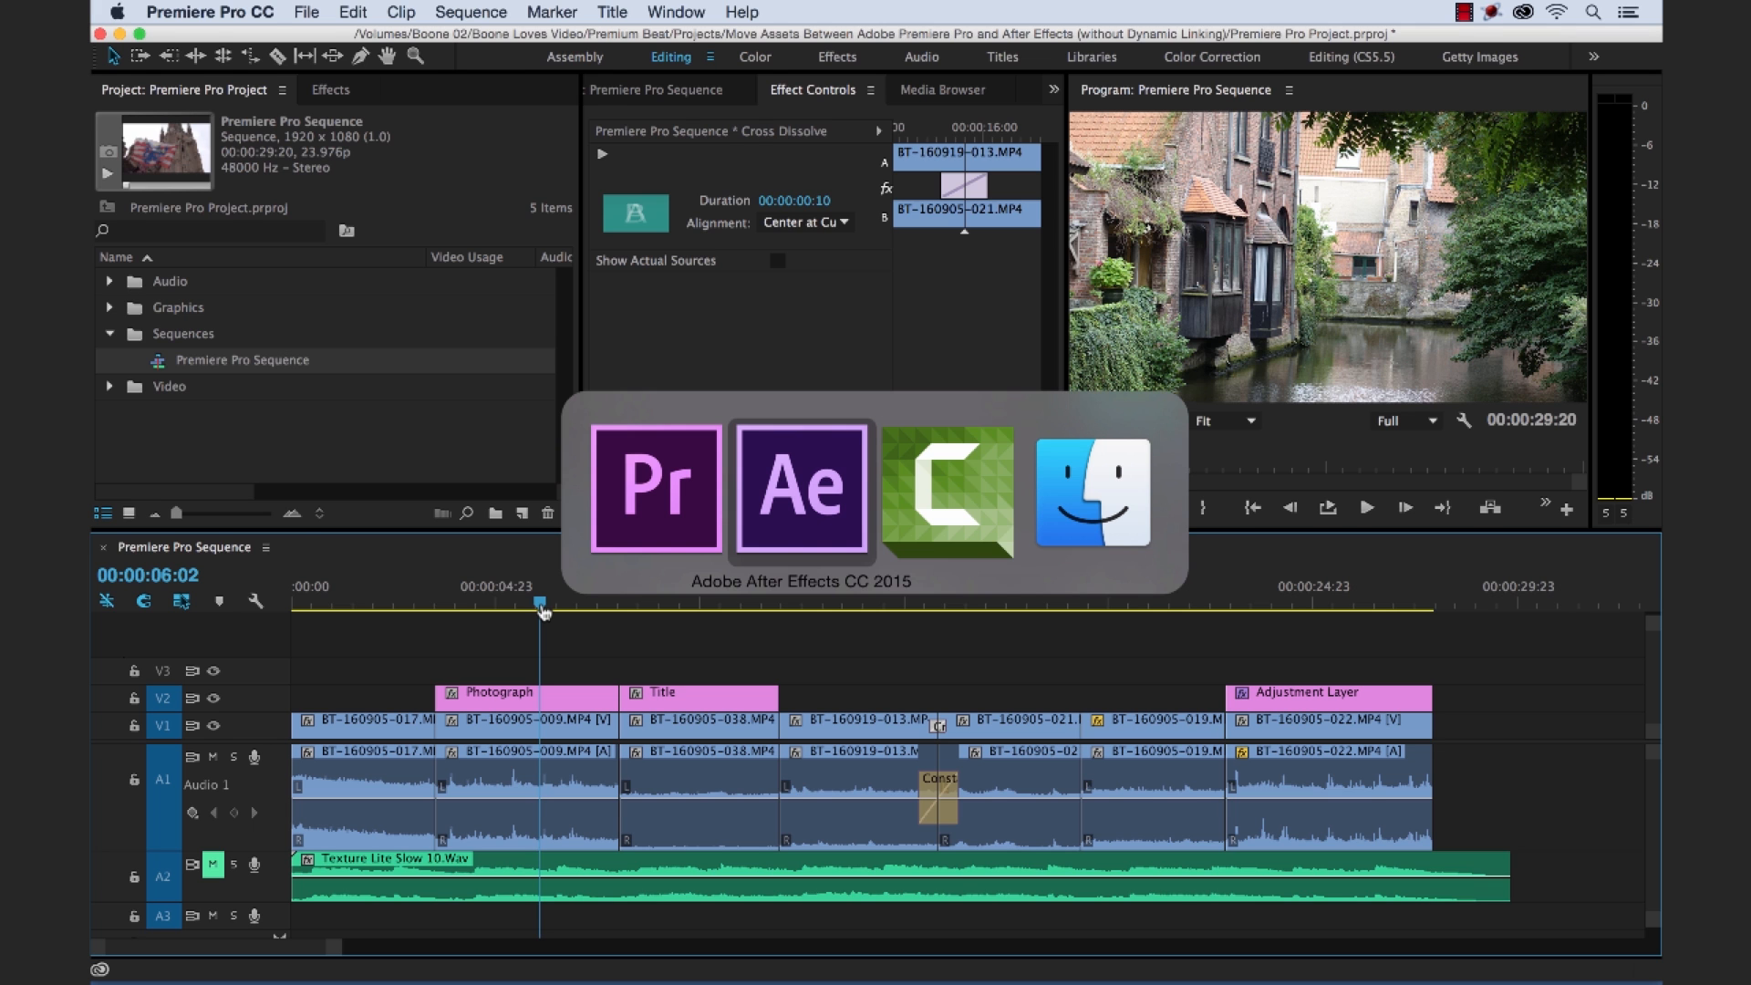
pyautogui.press('super')
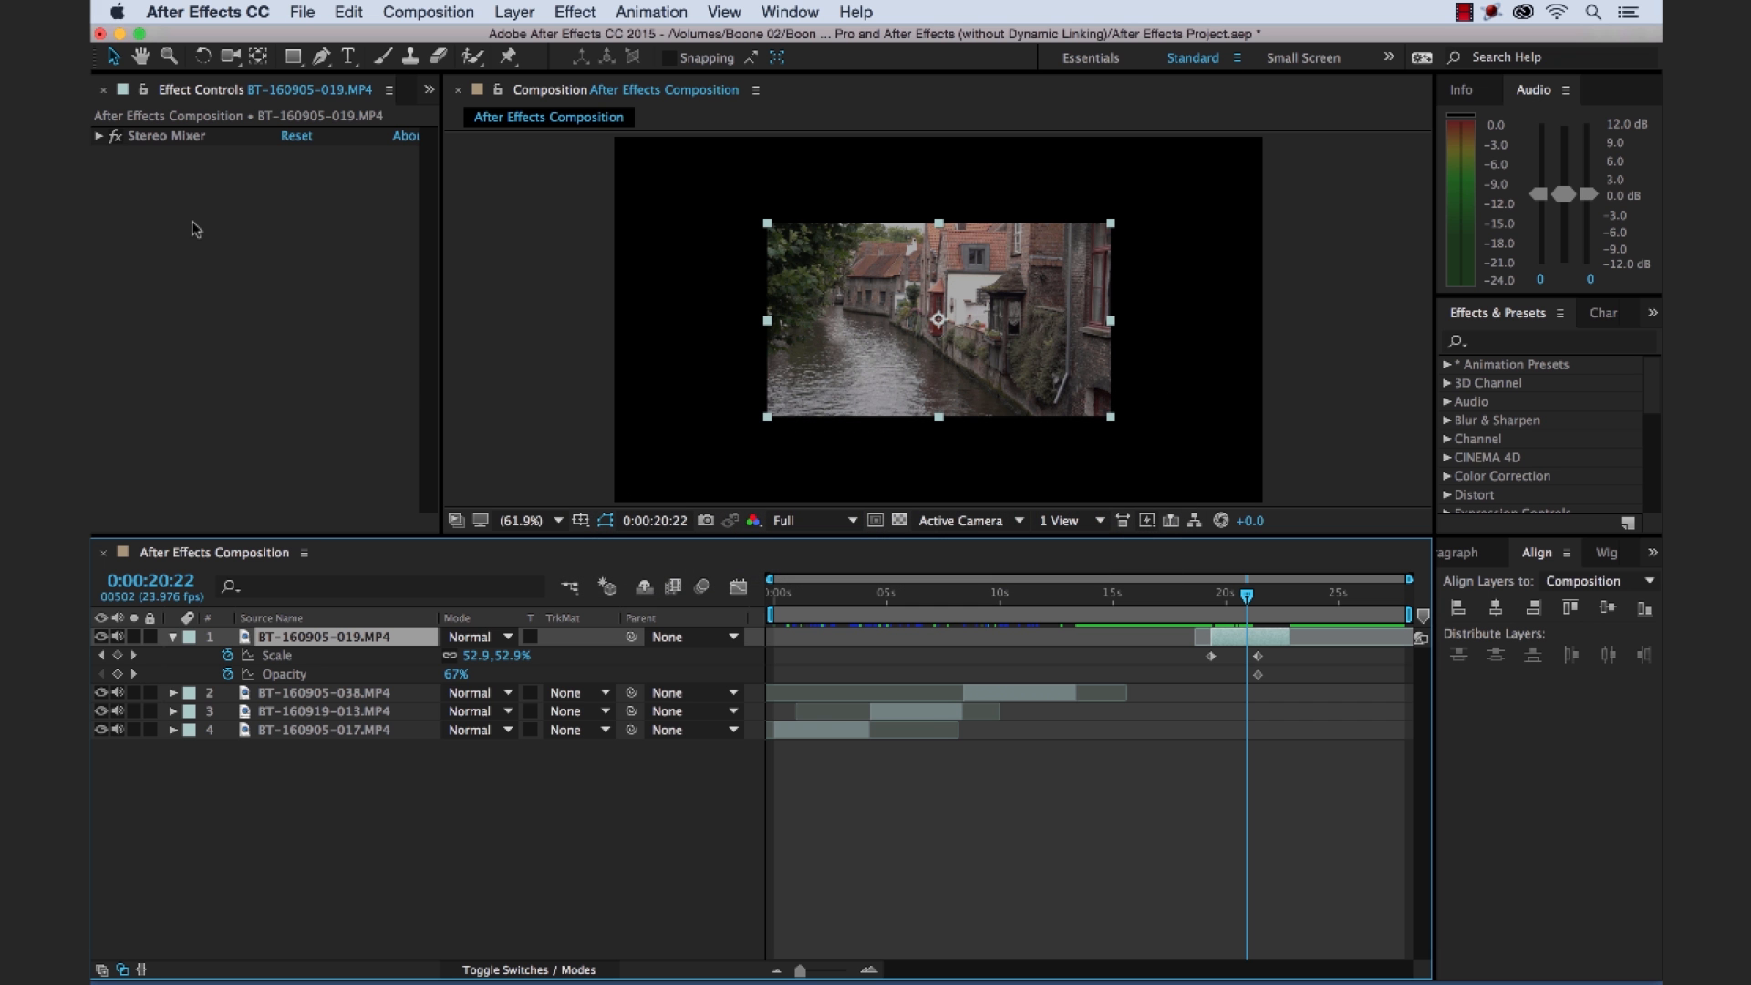
# Show the Project panel, paste the Premiere sequence, open its comp near 10 seconds and select the Title layer.
pyautogui.click(429, 89)
pyautogui.click(481, 116)
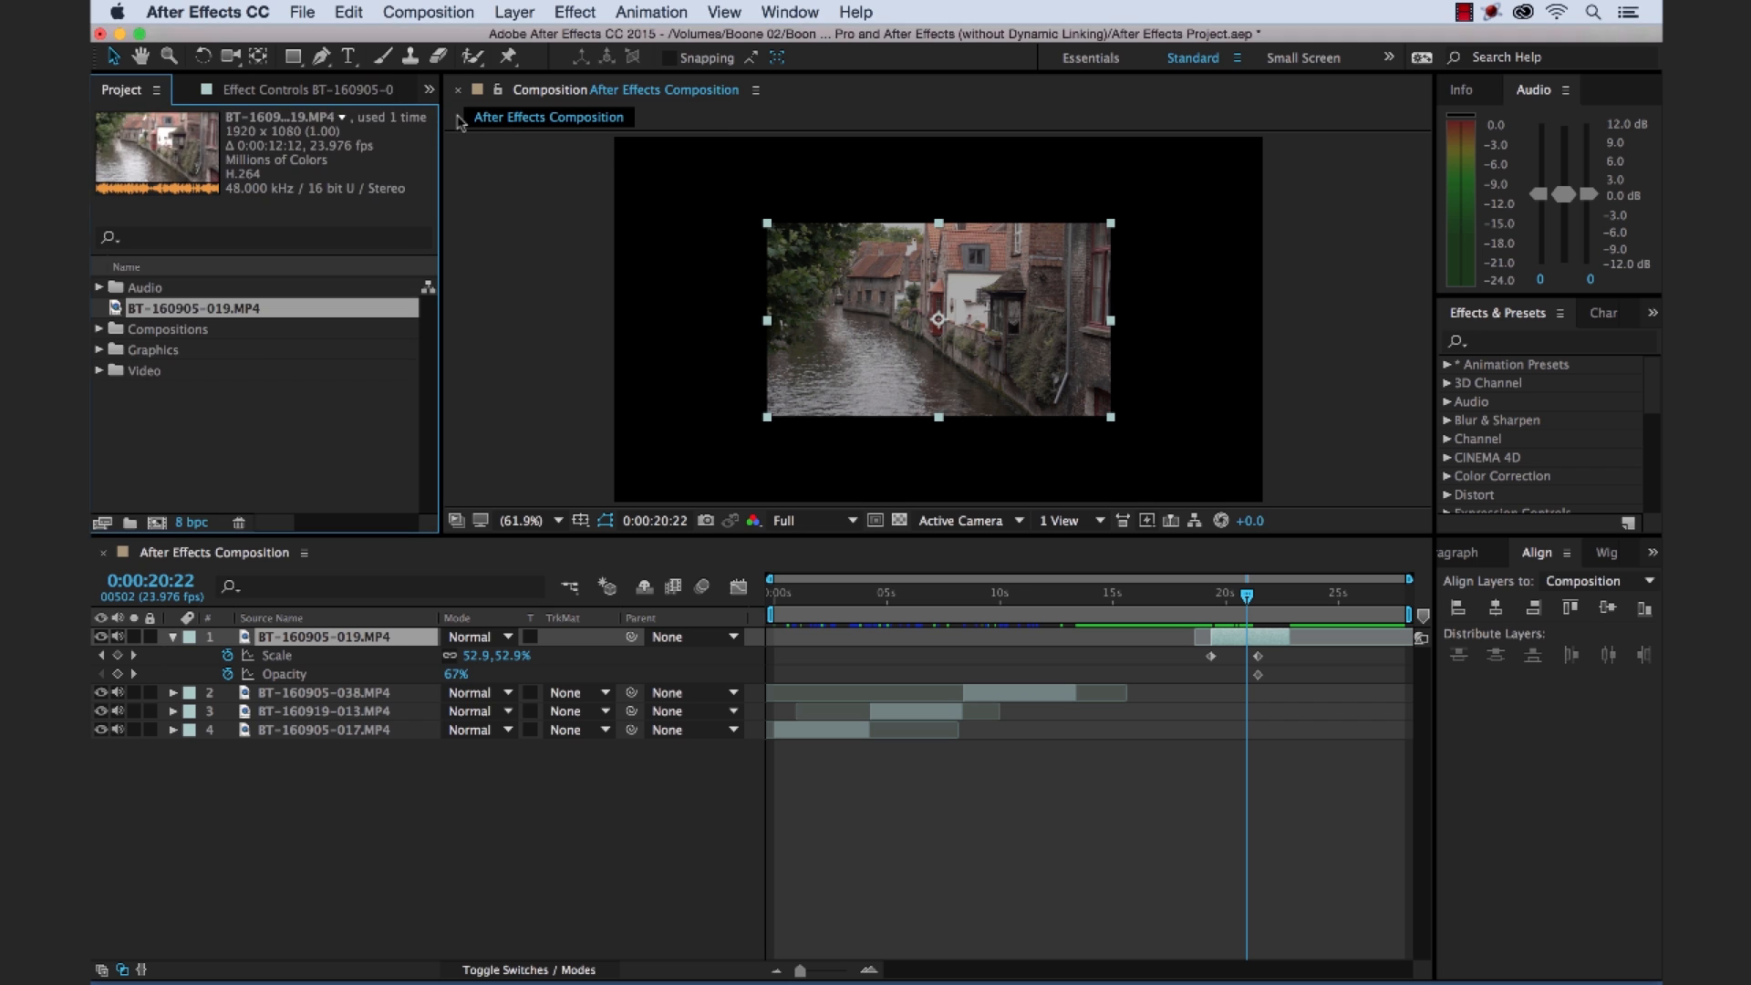
pyautogui.press('super+v')
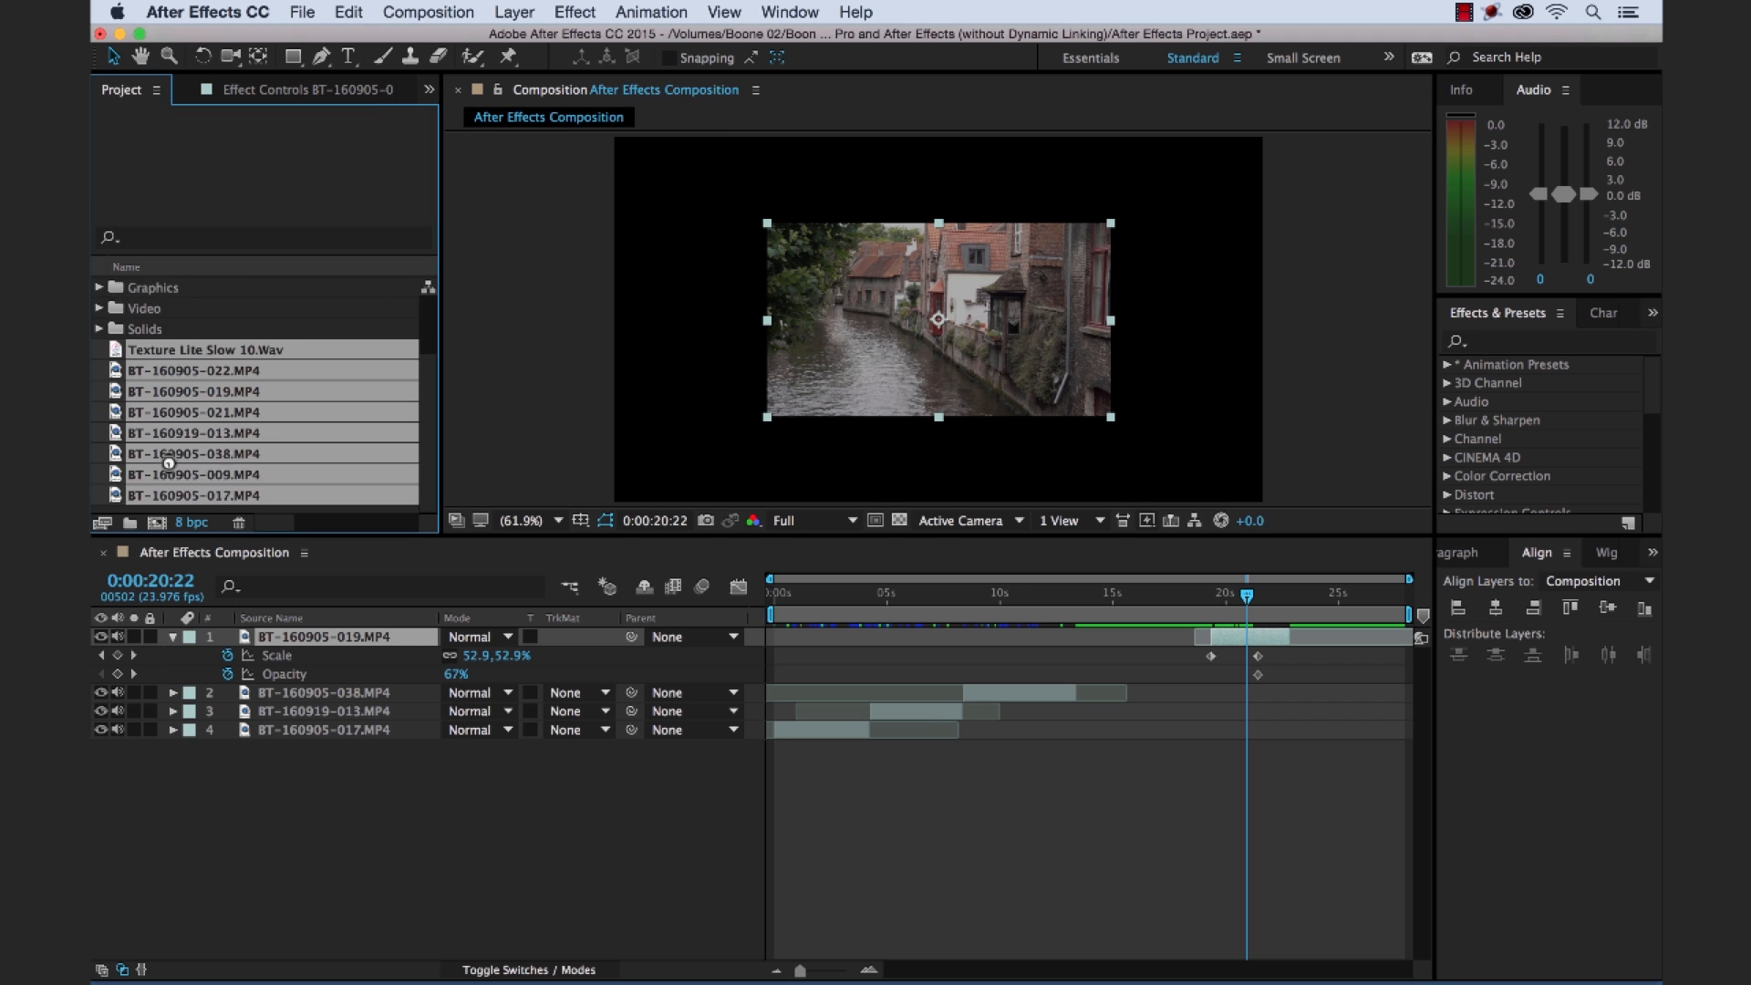
pyautogui.scroll(-4, 171, 472)
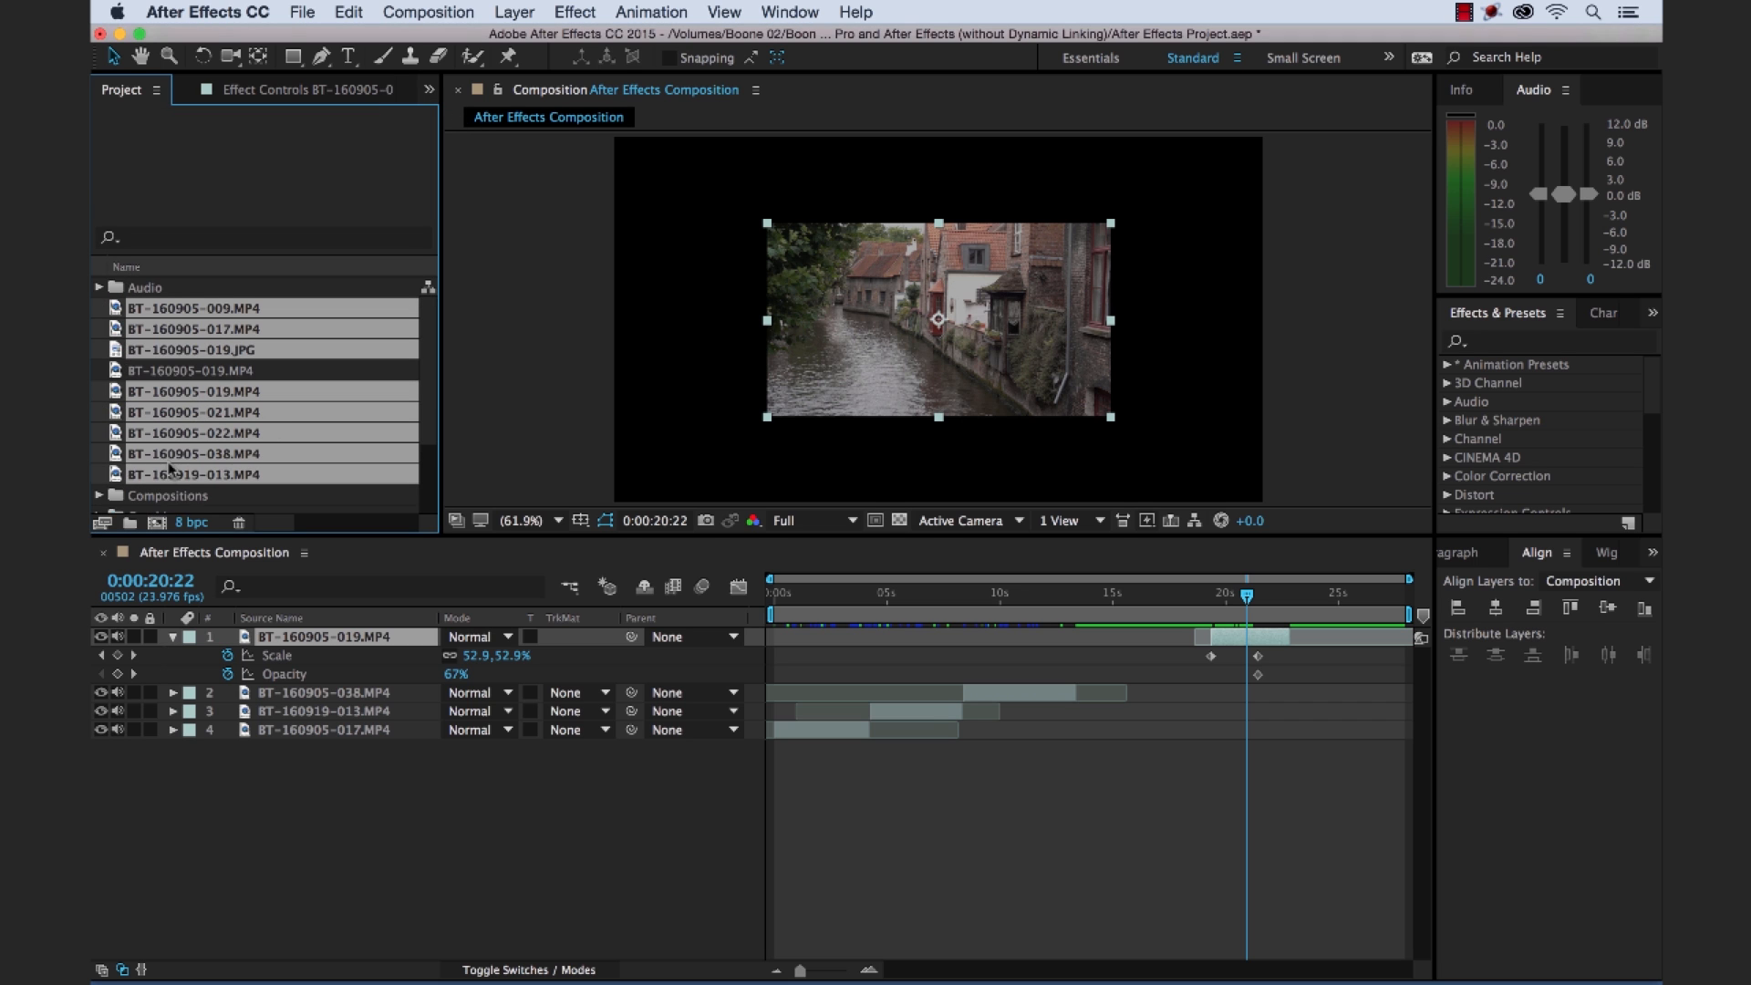
pyautogui.scroll(-4, 171, 472)
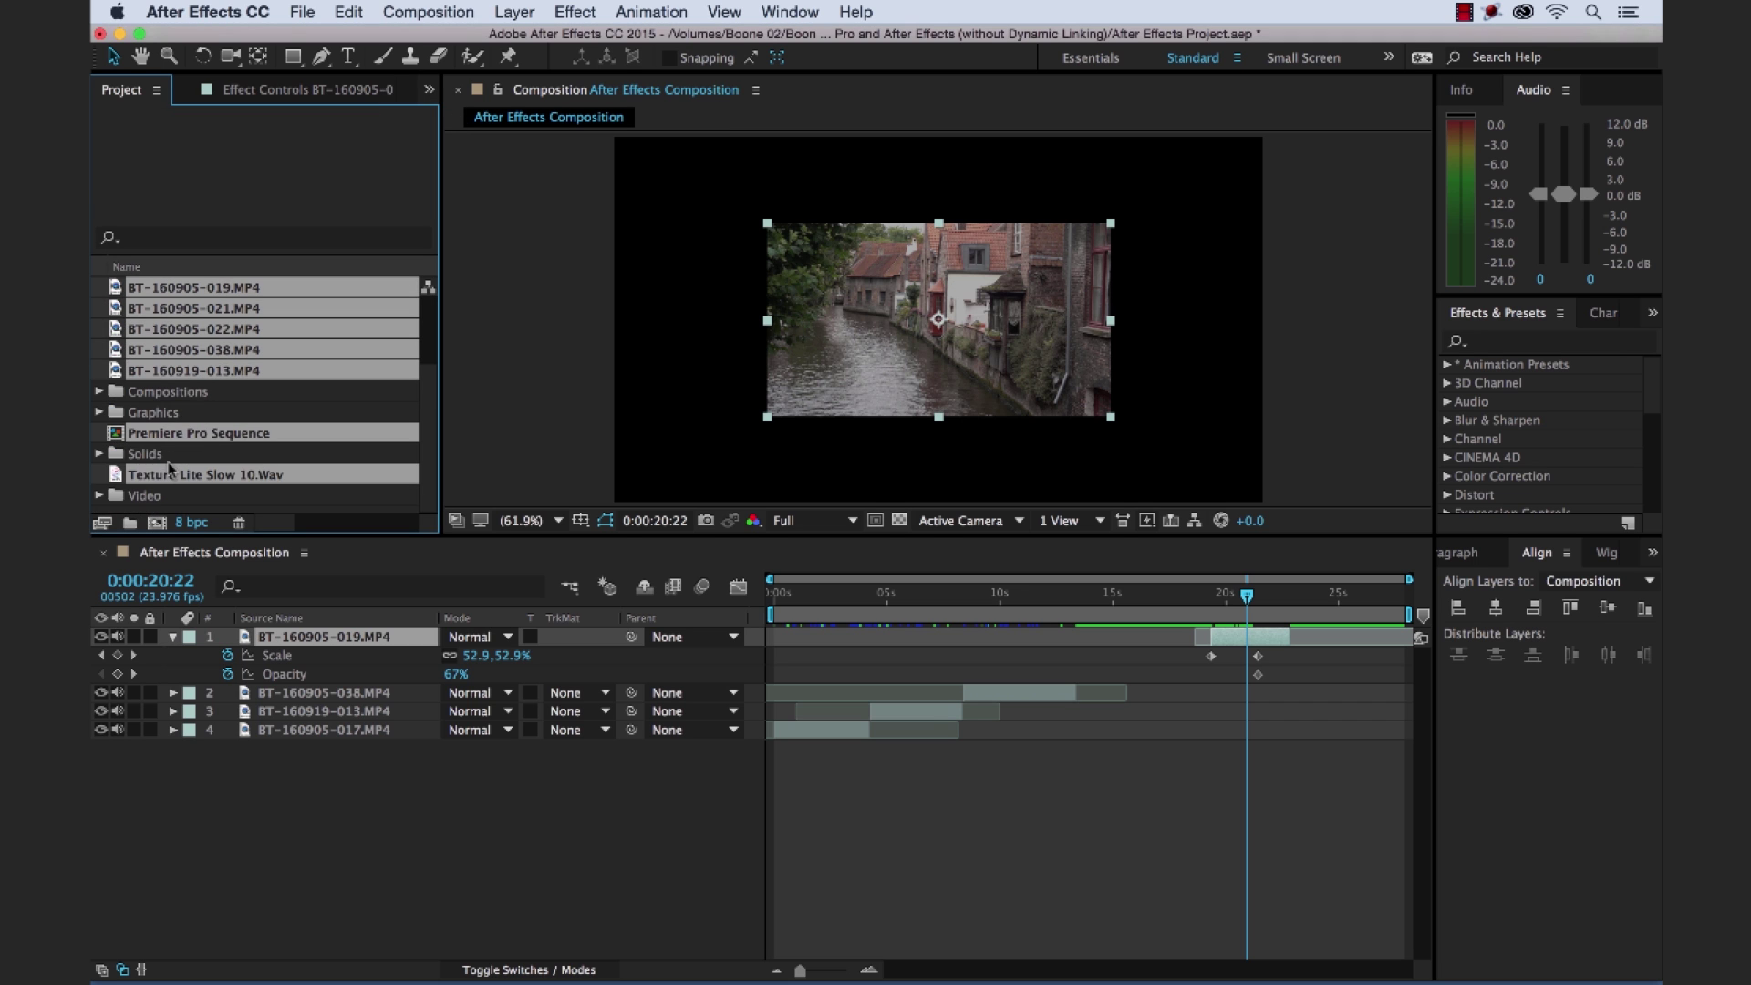
pyautogui.doubleClick(116, 433)
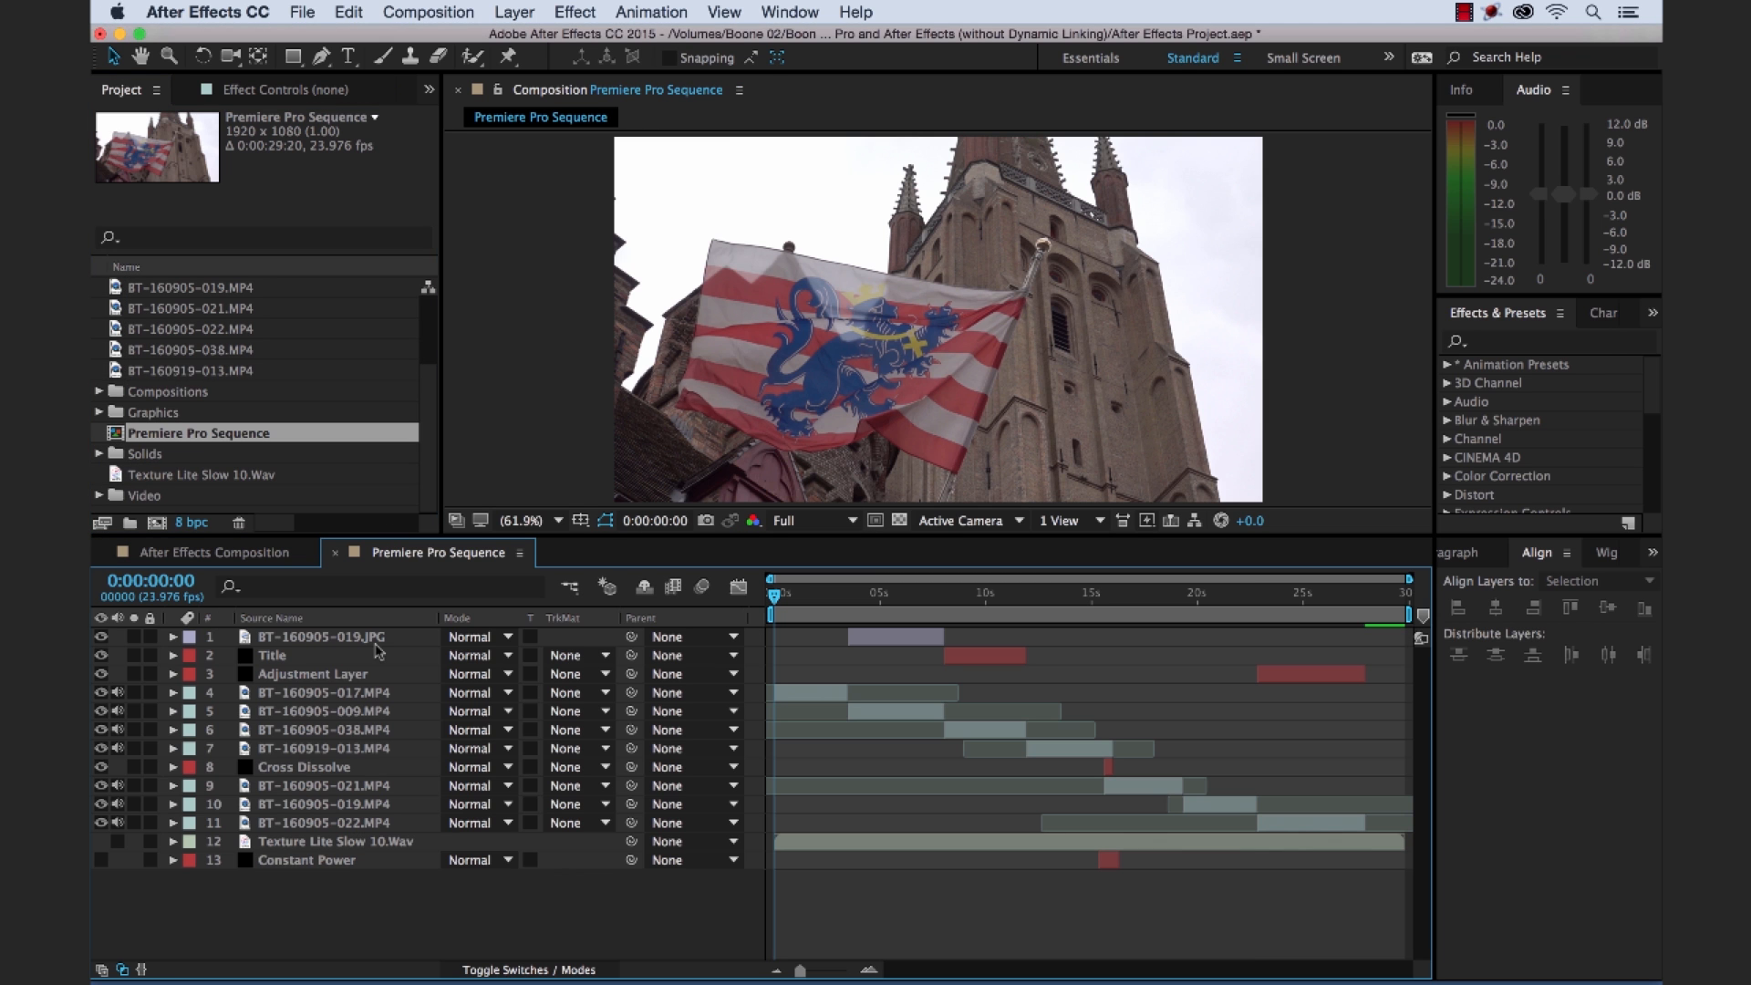
pyautogui.moveTo(805, 592); pyautogui.dragTo(986, 592)
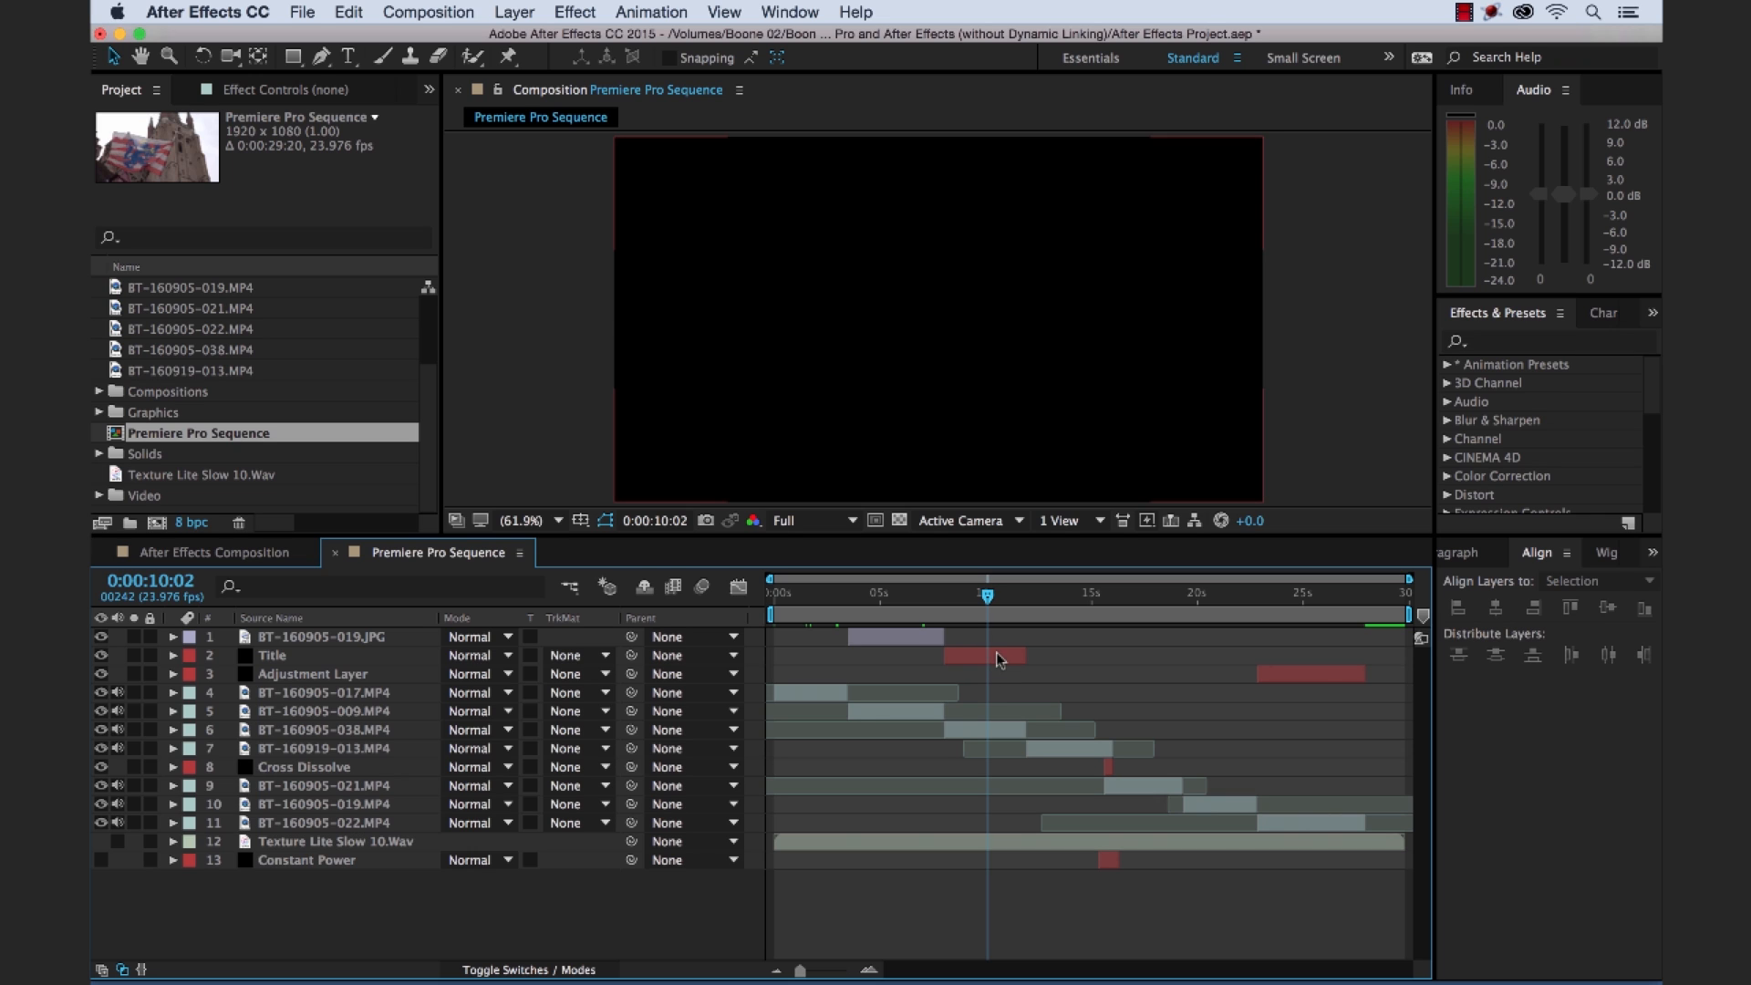
pyautogui.click(999, 653)
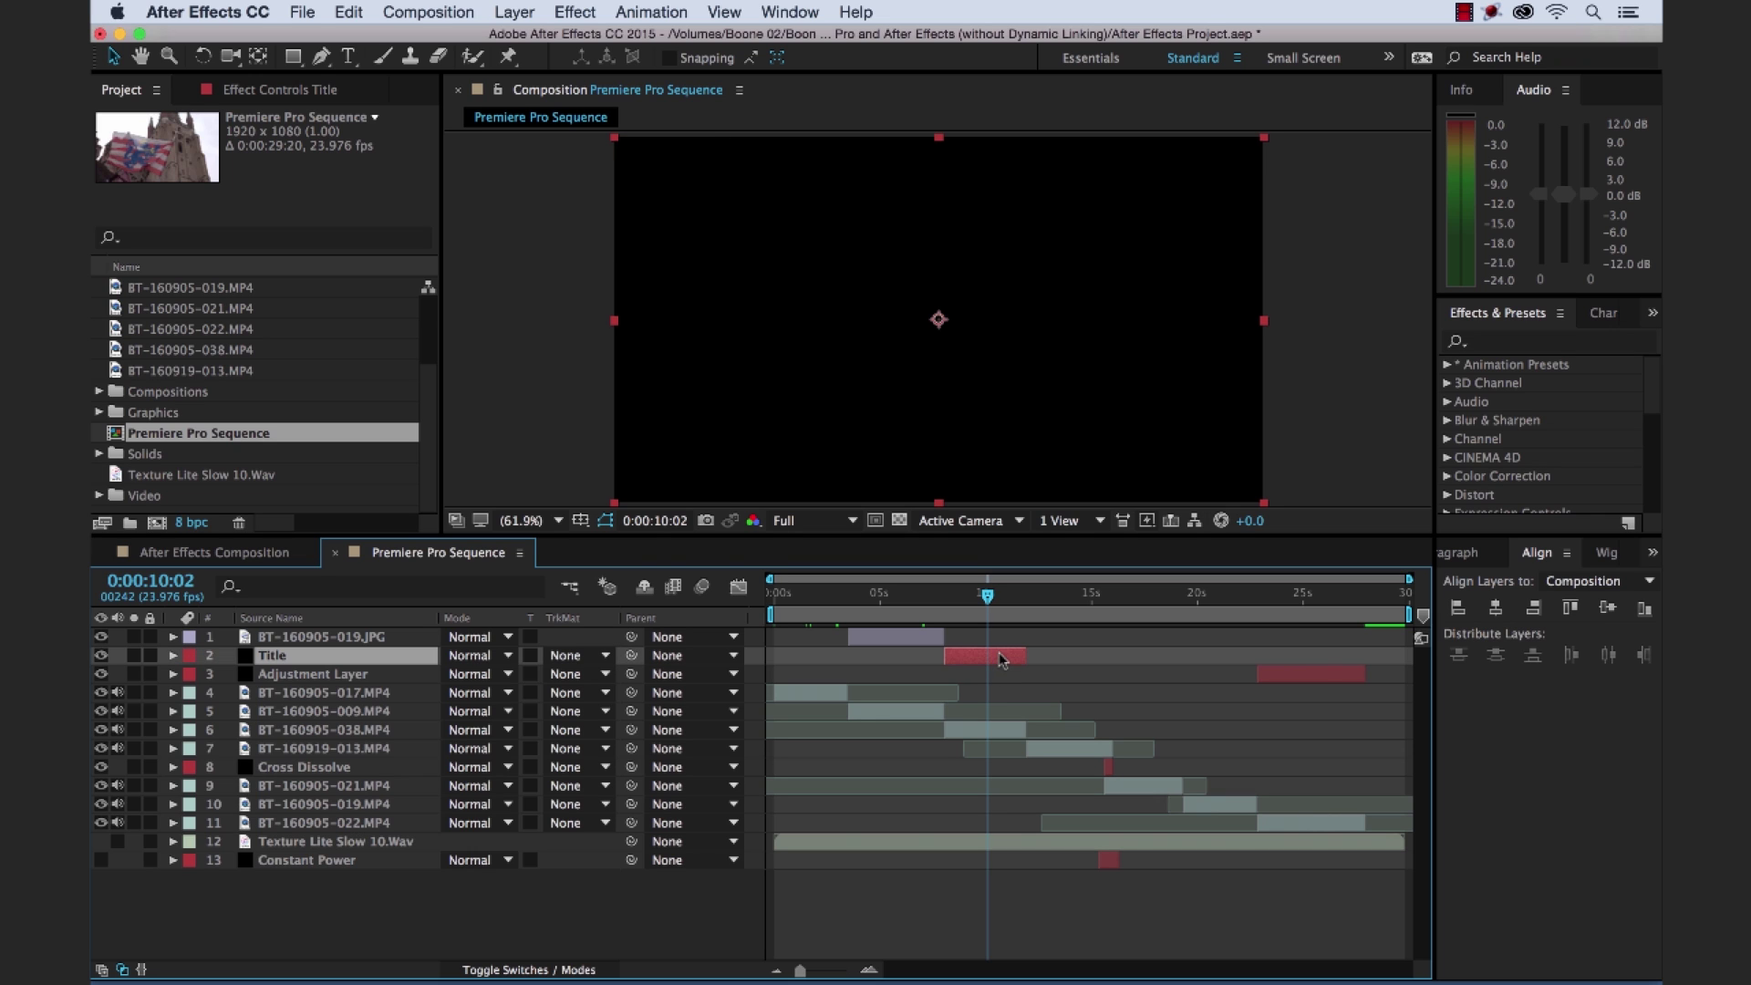
# Reveal the Title layer's source as a solid, then zoom in near 16 seconds and select the Cross Dissolve and Constant Power layers.
pyautogui.rightClick(271, 662)
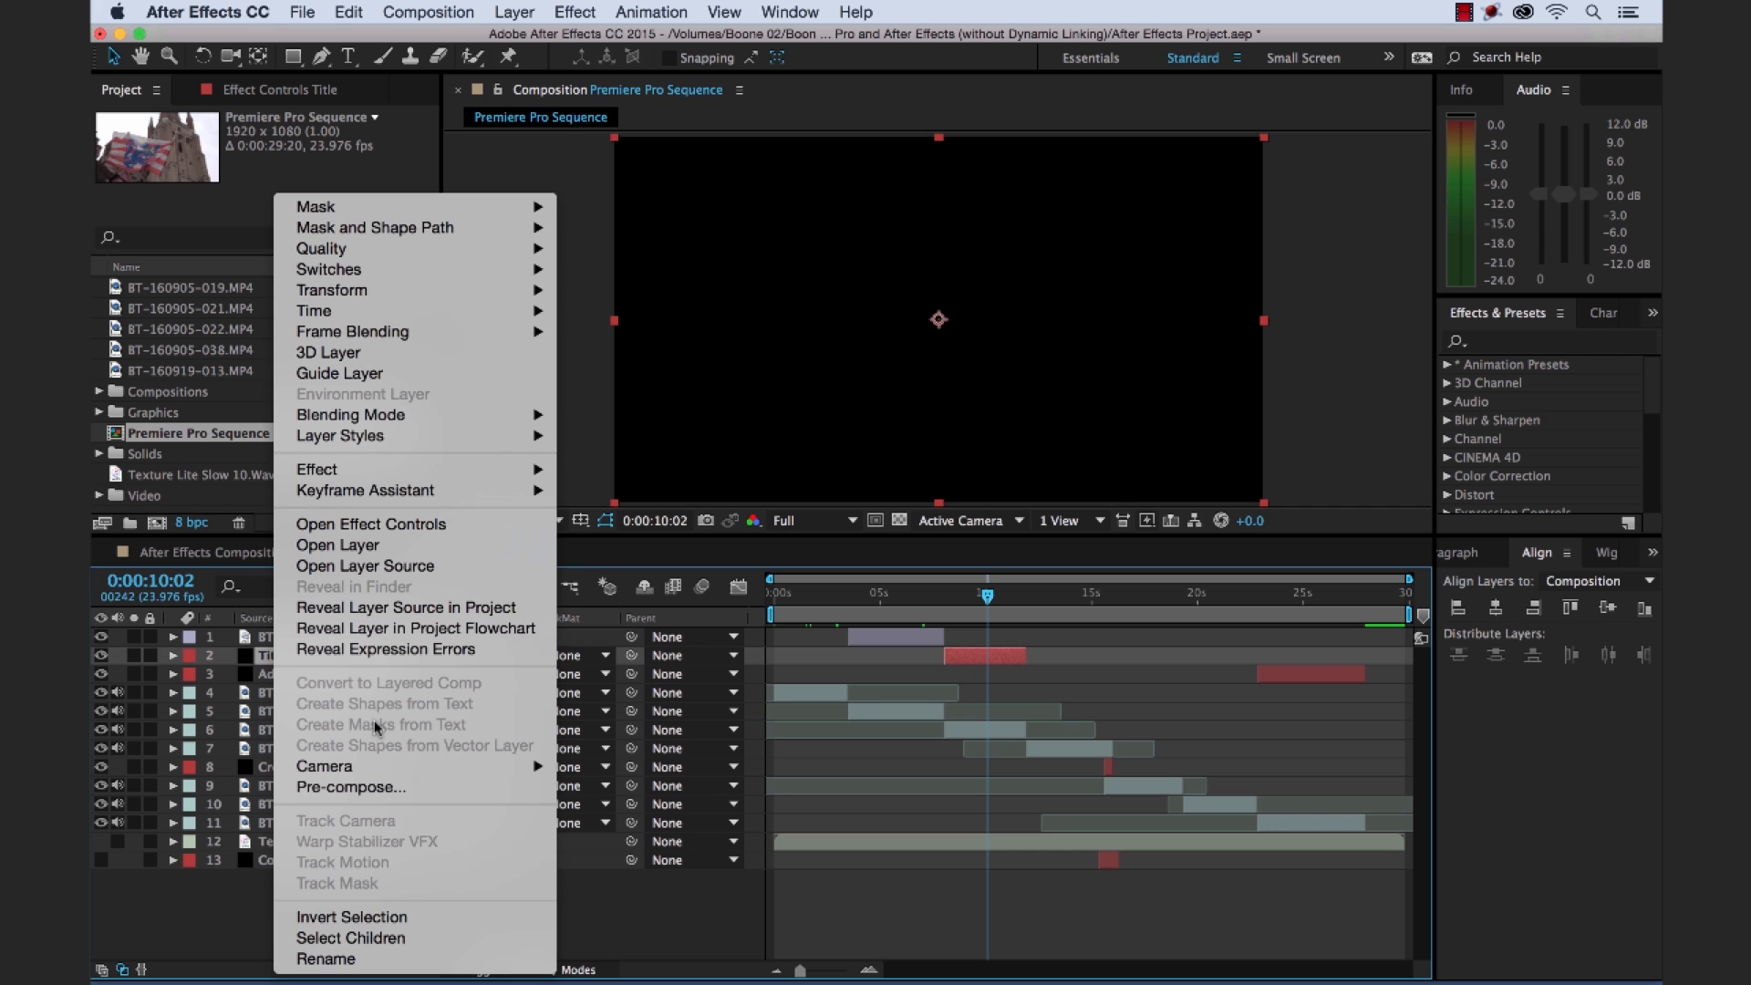
pyautogui.click(437, 607)
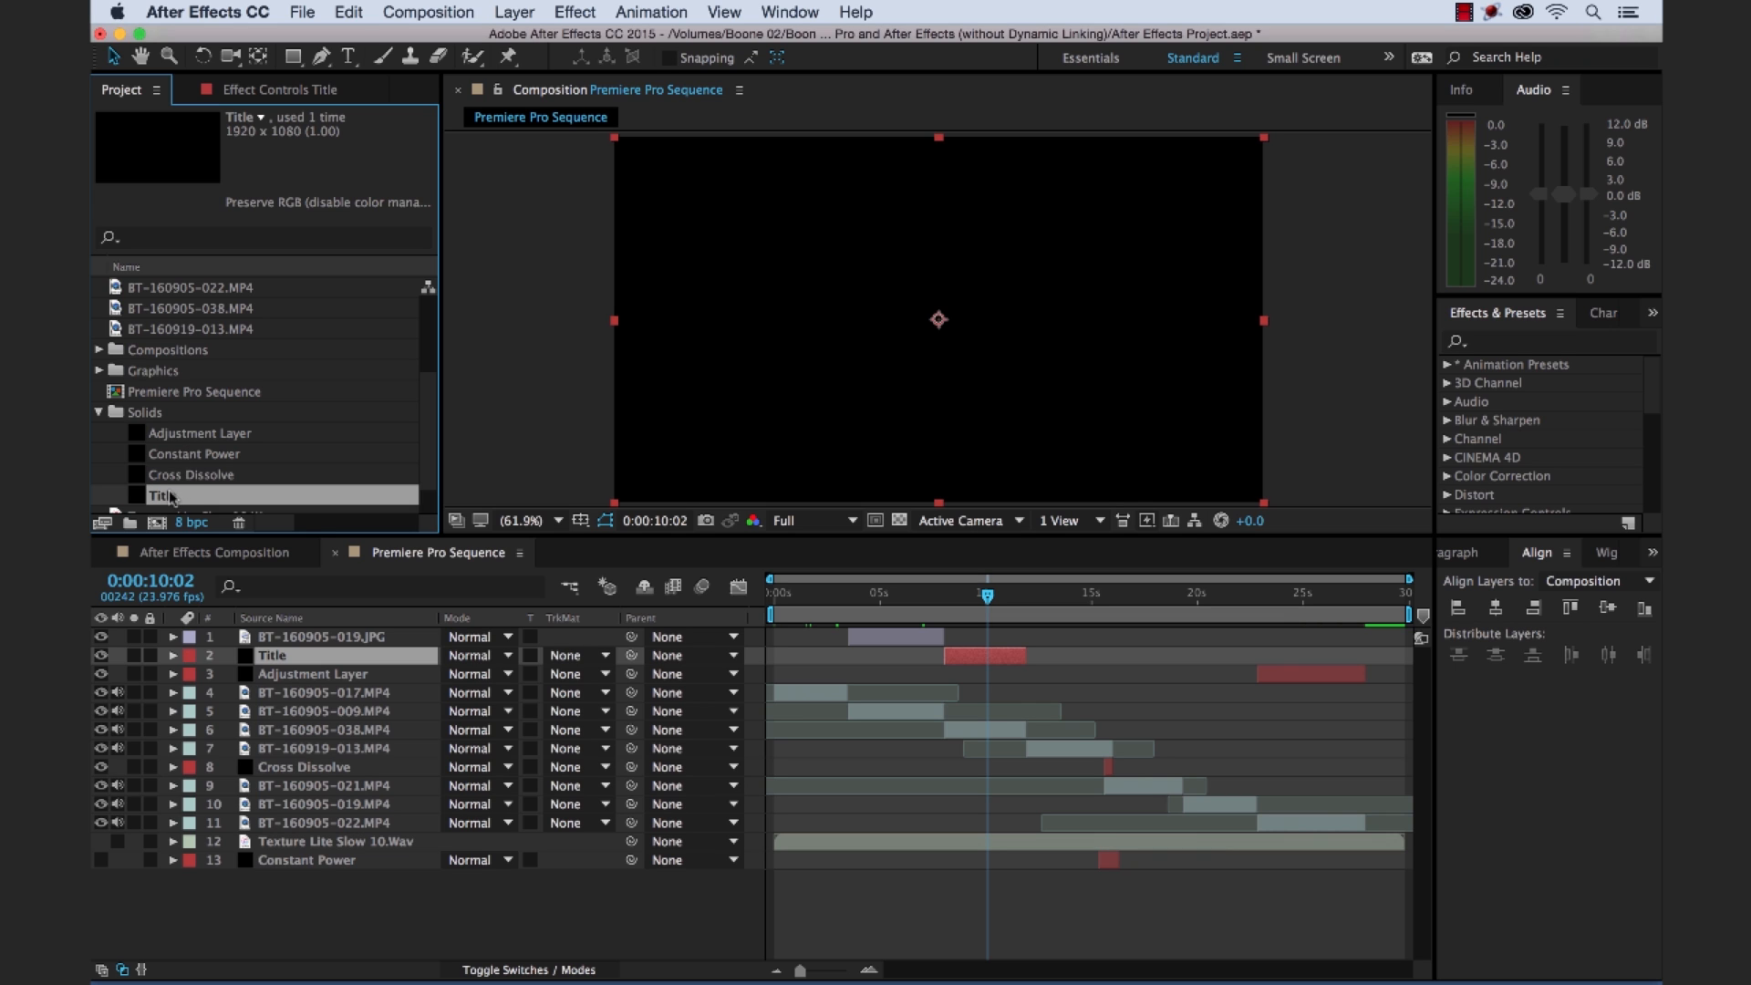
pyautogui.click(1119, 594)
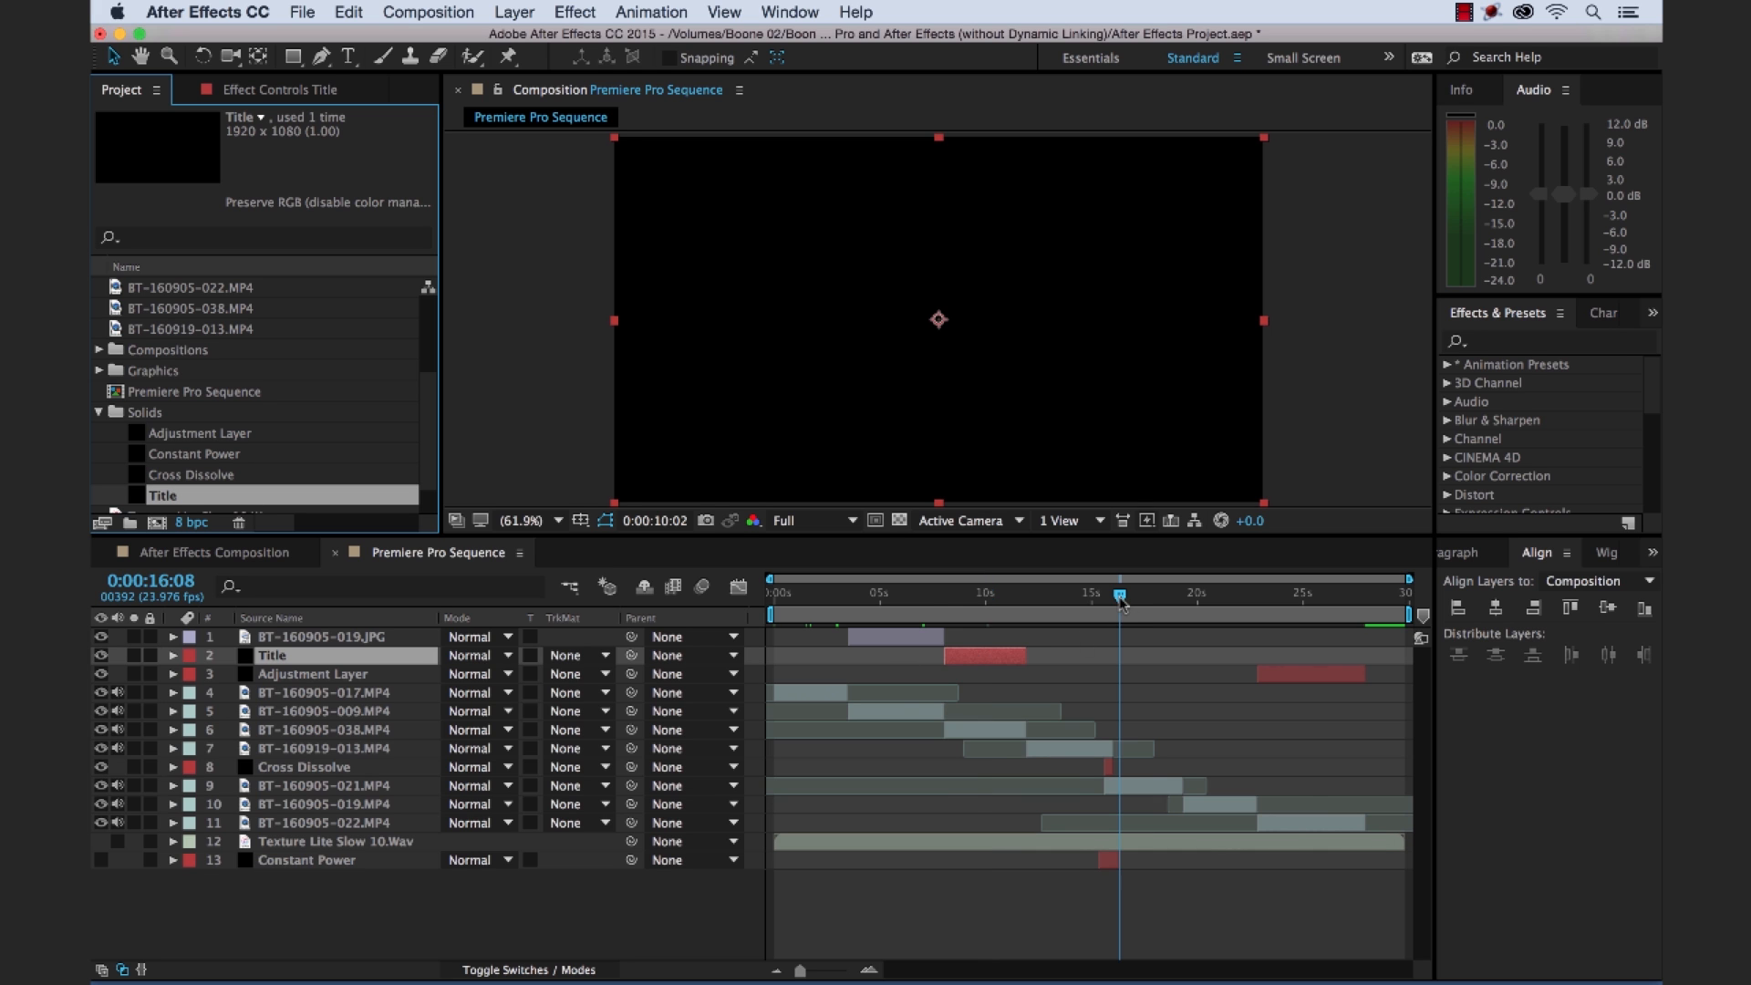
pyautogui.press('=')
pyautogui.press('=')
pyautogui.click(1023, 773)
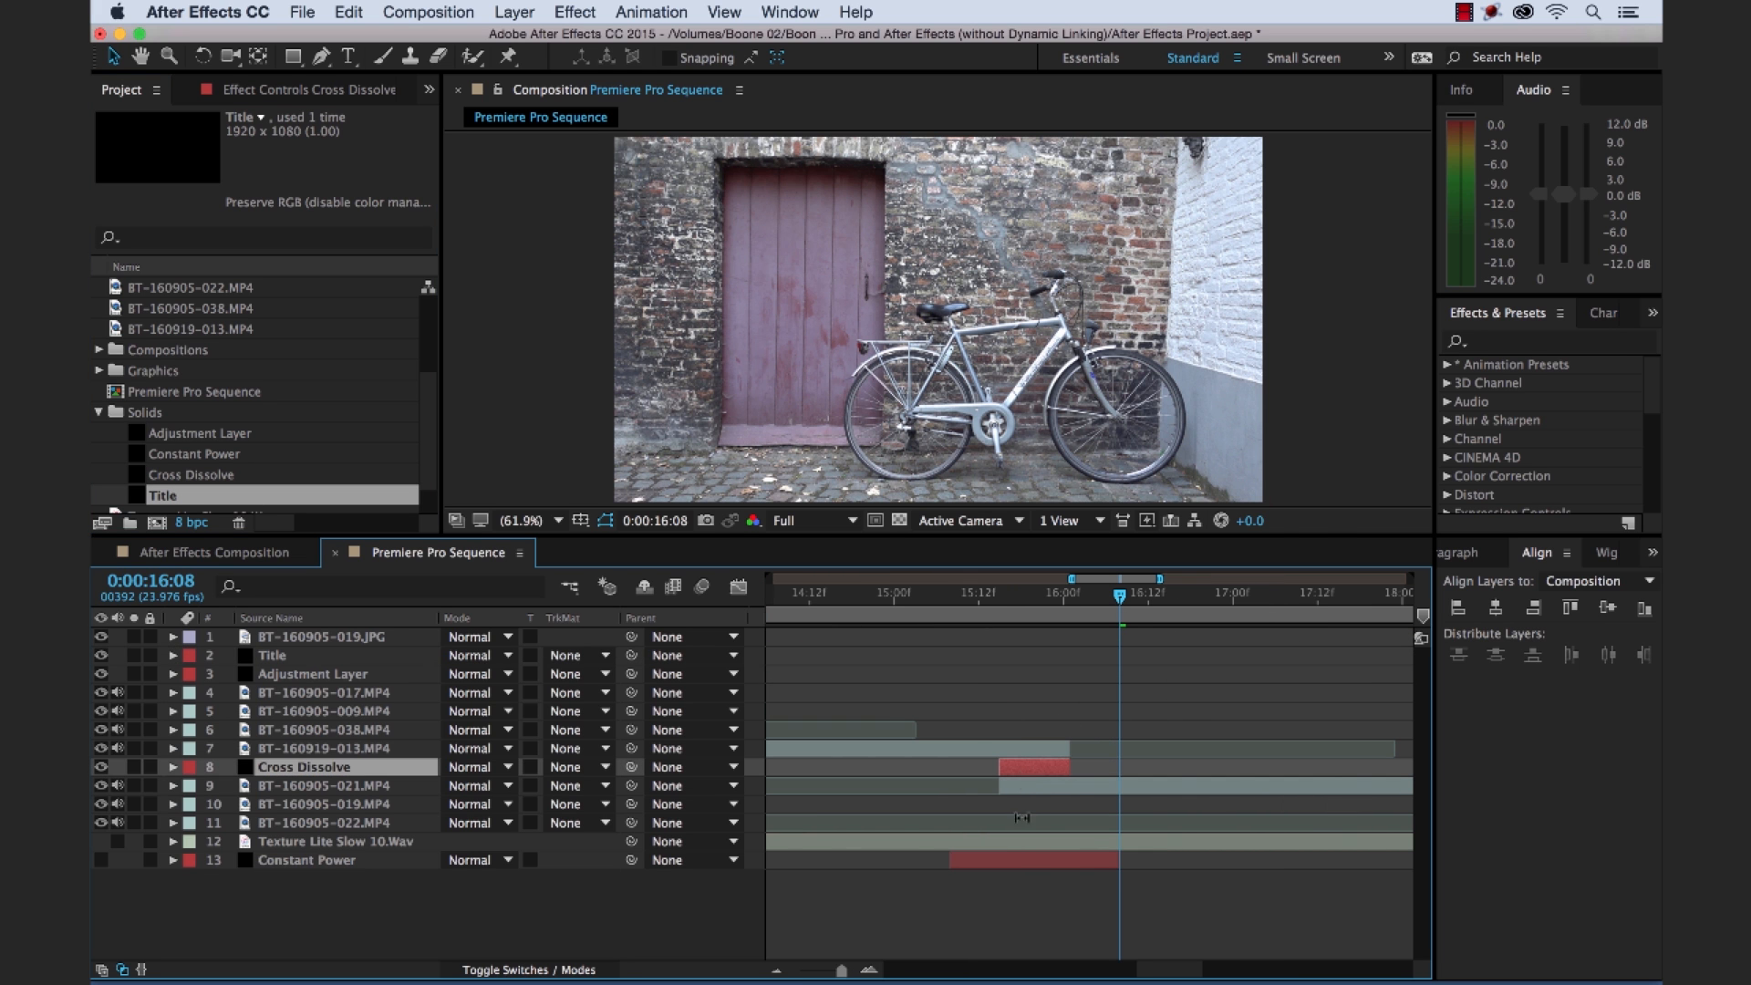
pyautogui.click(1038, 859)
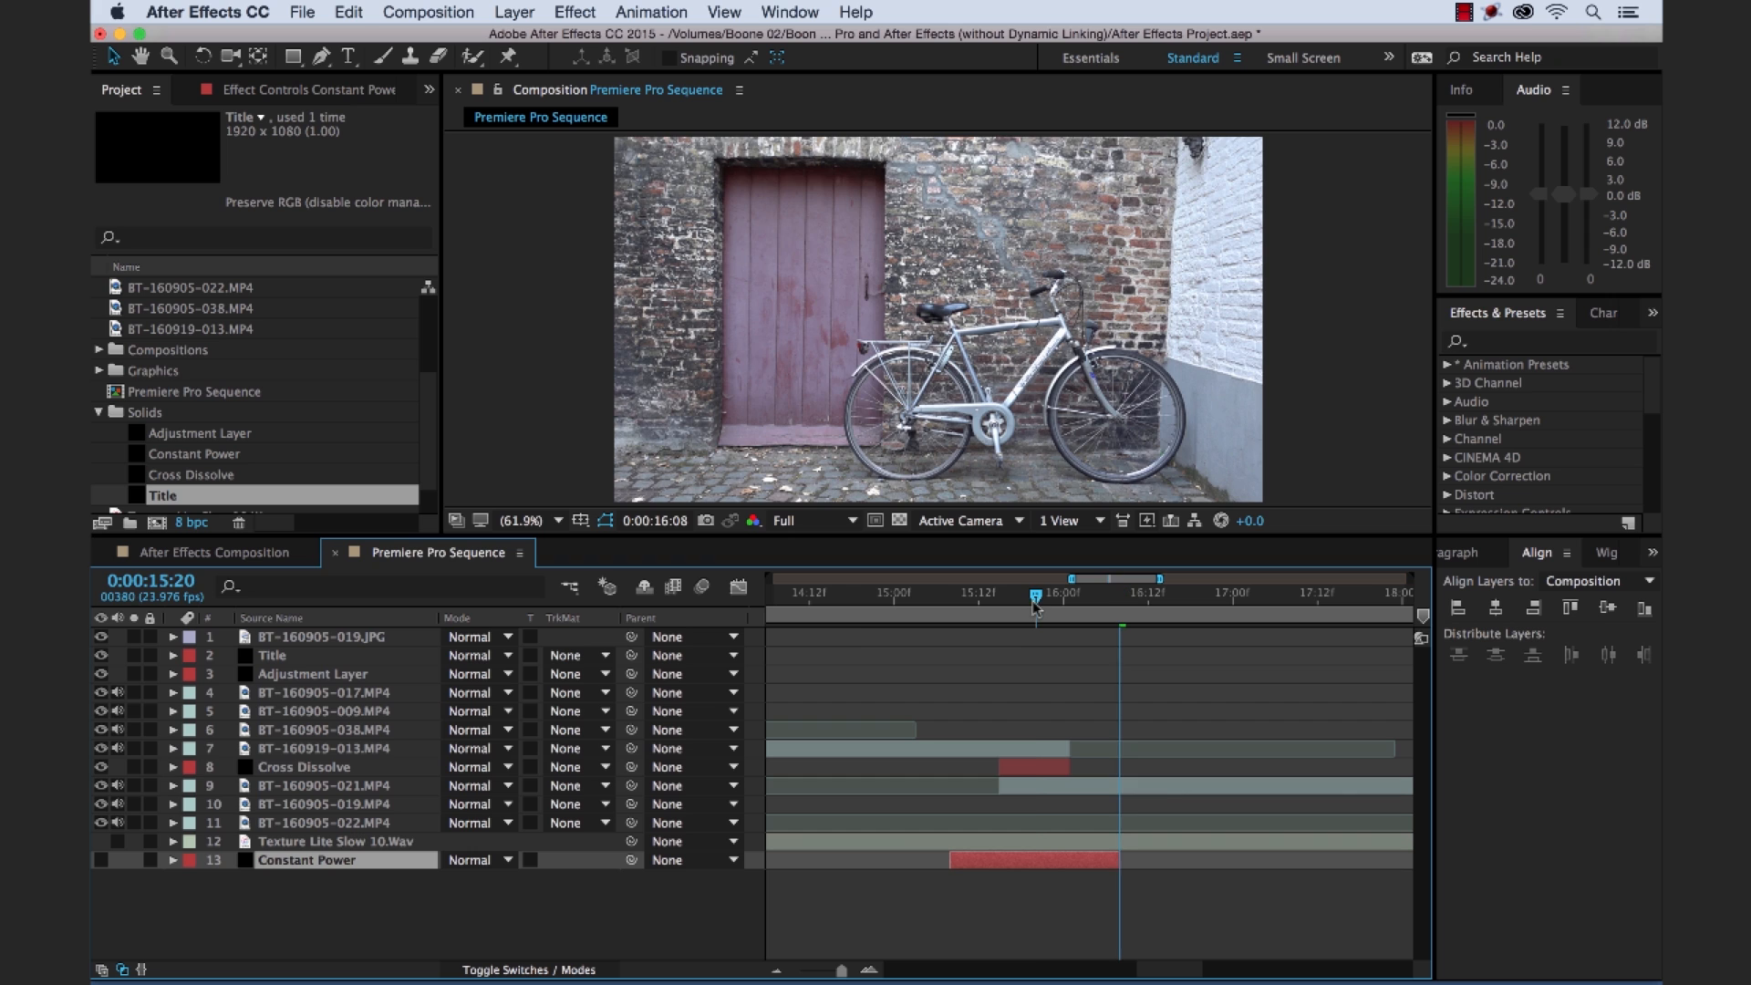
# At 15:20, solo the BT-160905-021 clip and the Cross Dissolve solid to compare, then unsolo.
pyautogui.click(1036, 597)
pyautogui.click(134, 786)
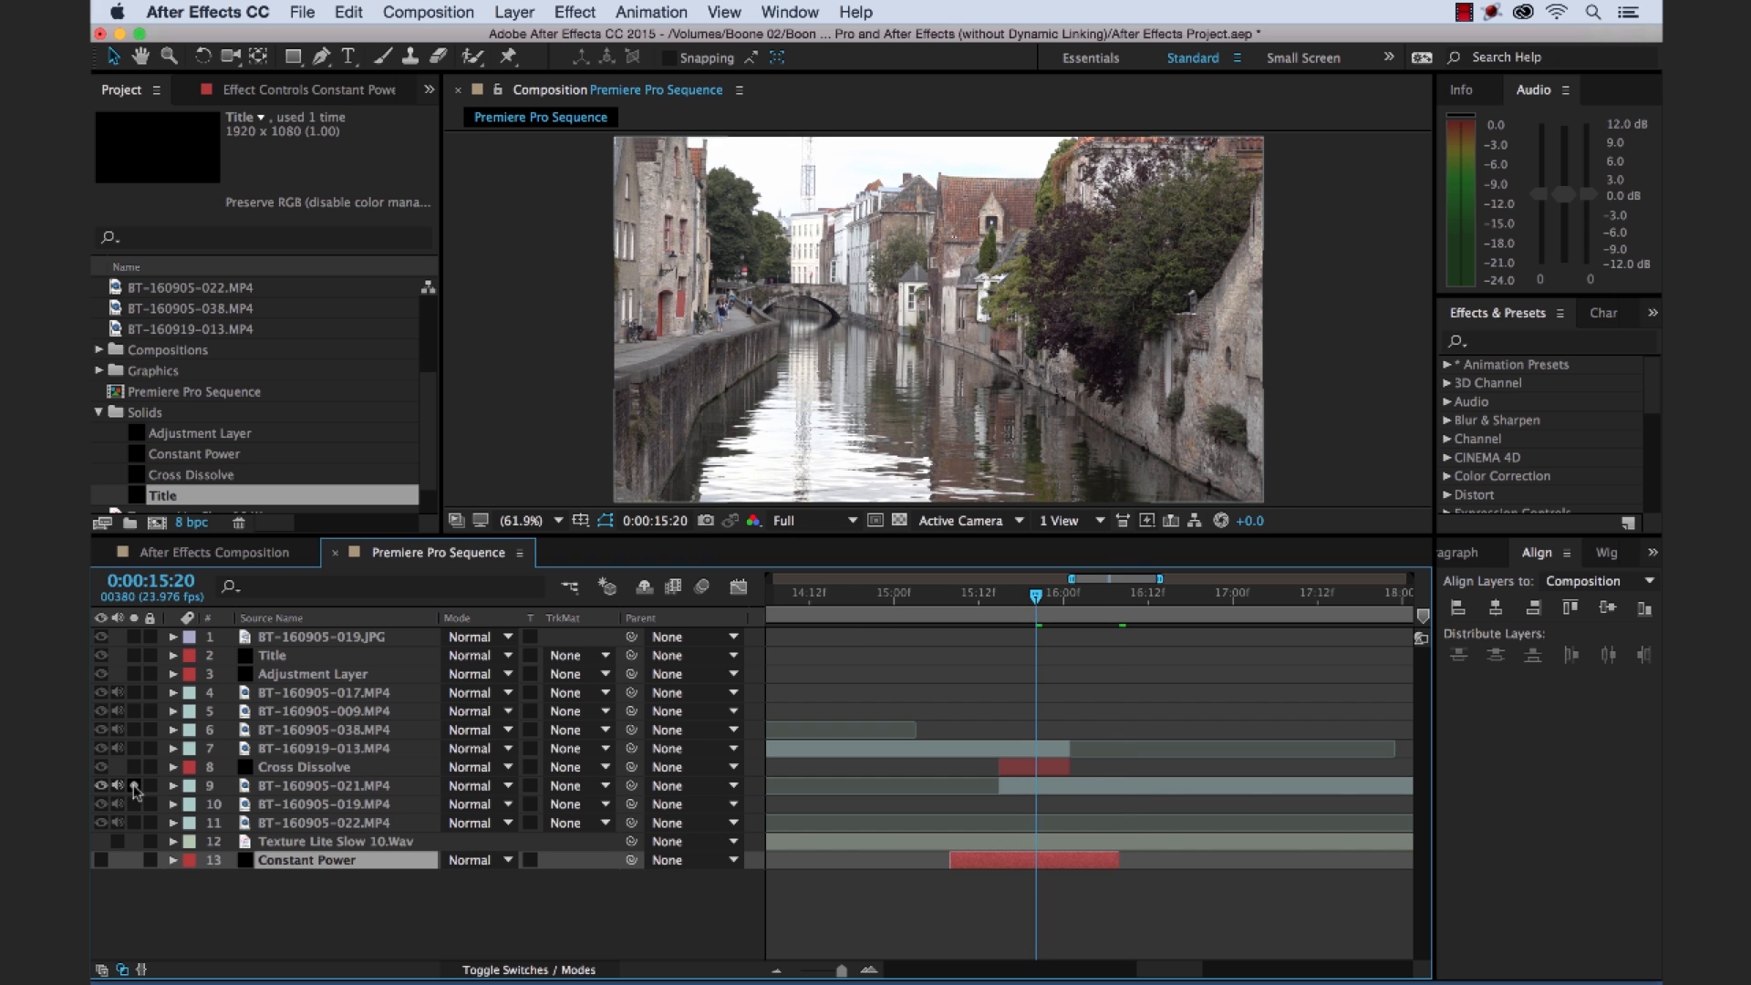
pyautogui.click(134, 767)
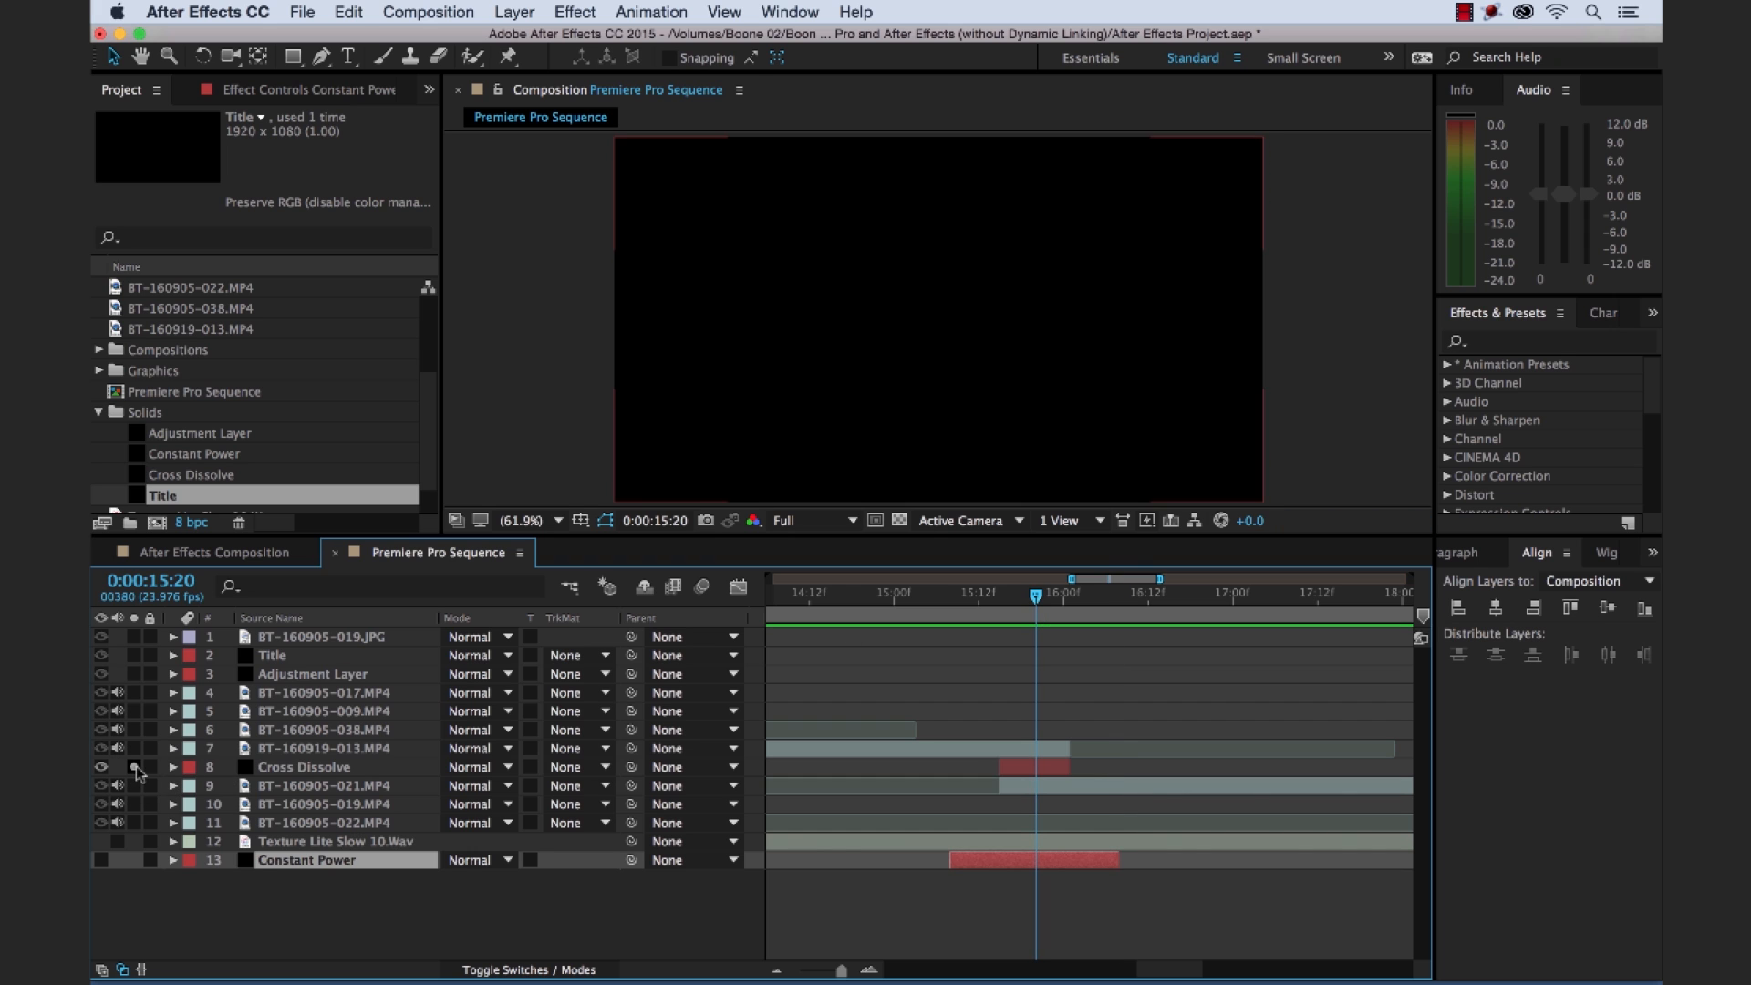
pyautogui.click(285, 768)
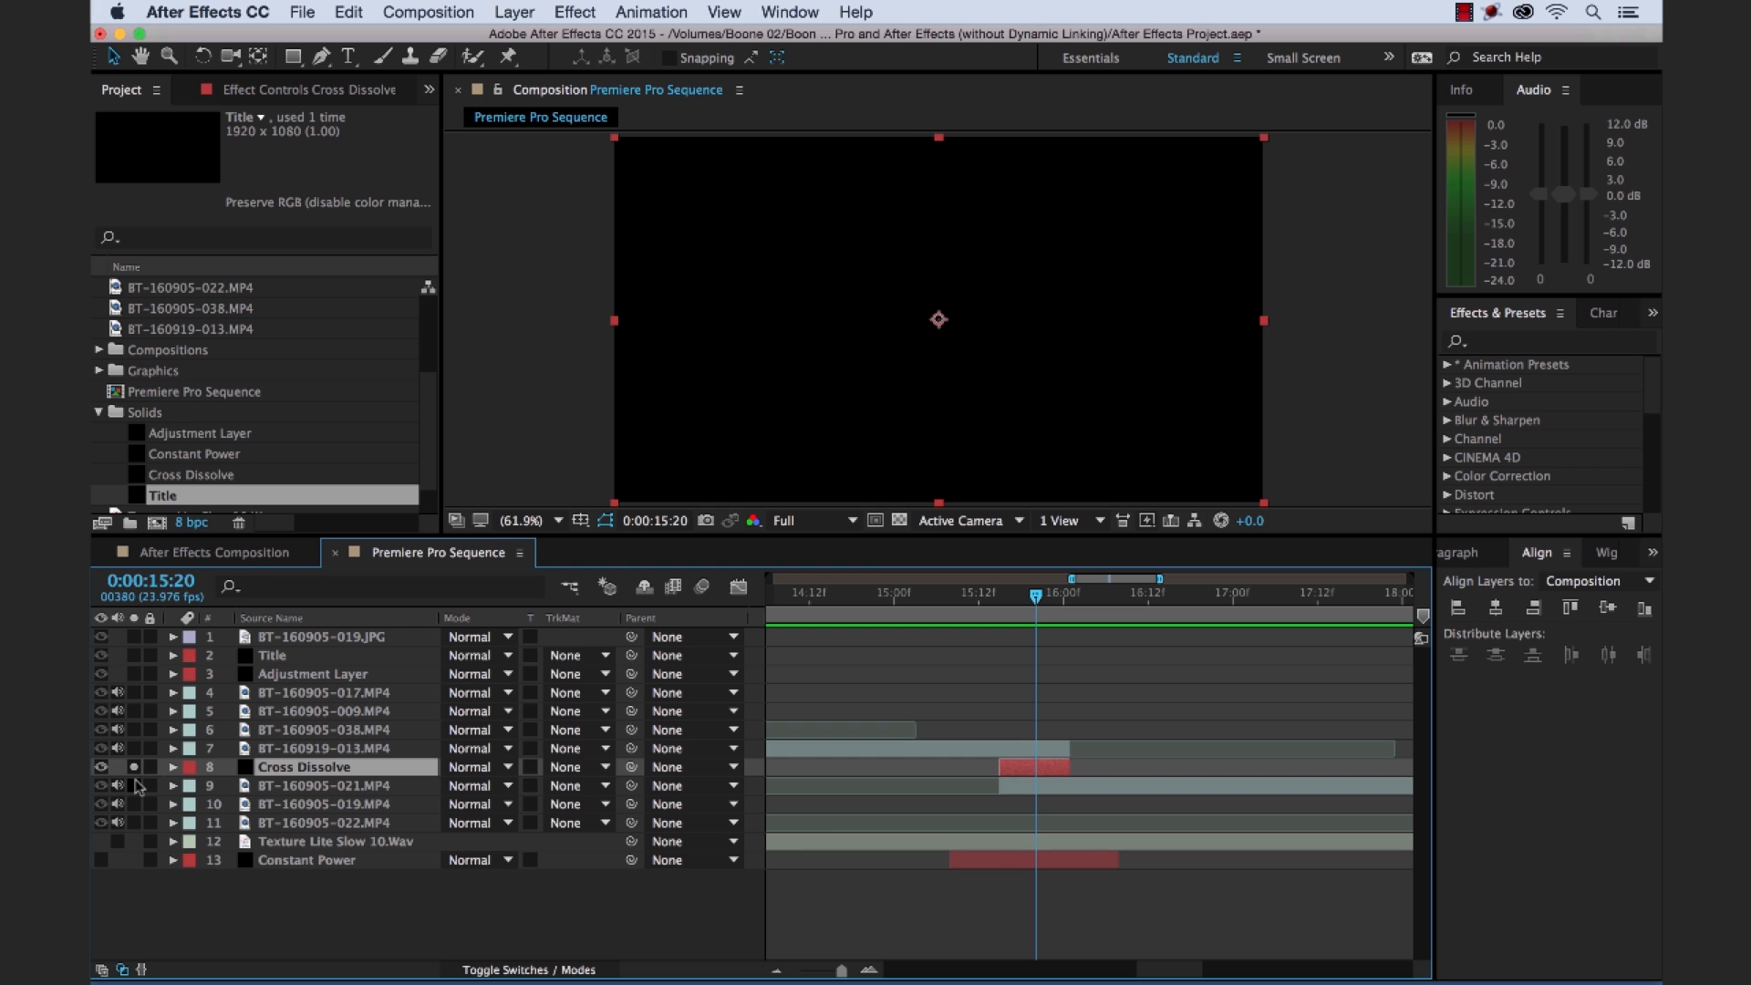
pyautogui.click(134, 768)
# Move to the adjustment section near 25 seconds, toggle the Adjustment Layer's visibility off to compare the ungraded alley shot.
pyautogui.press(';')
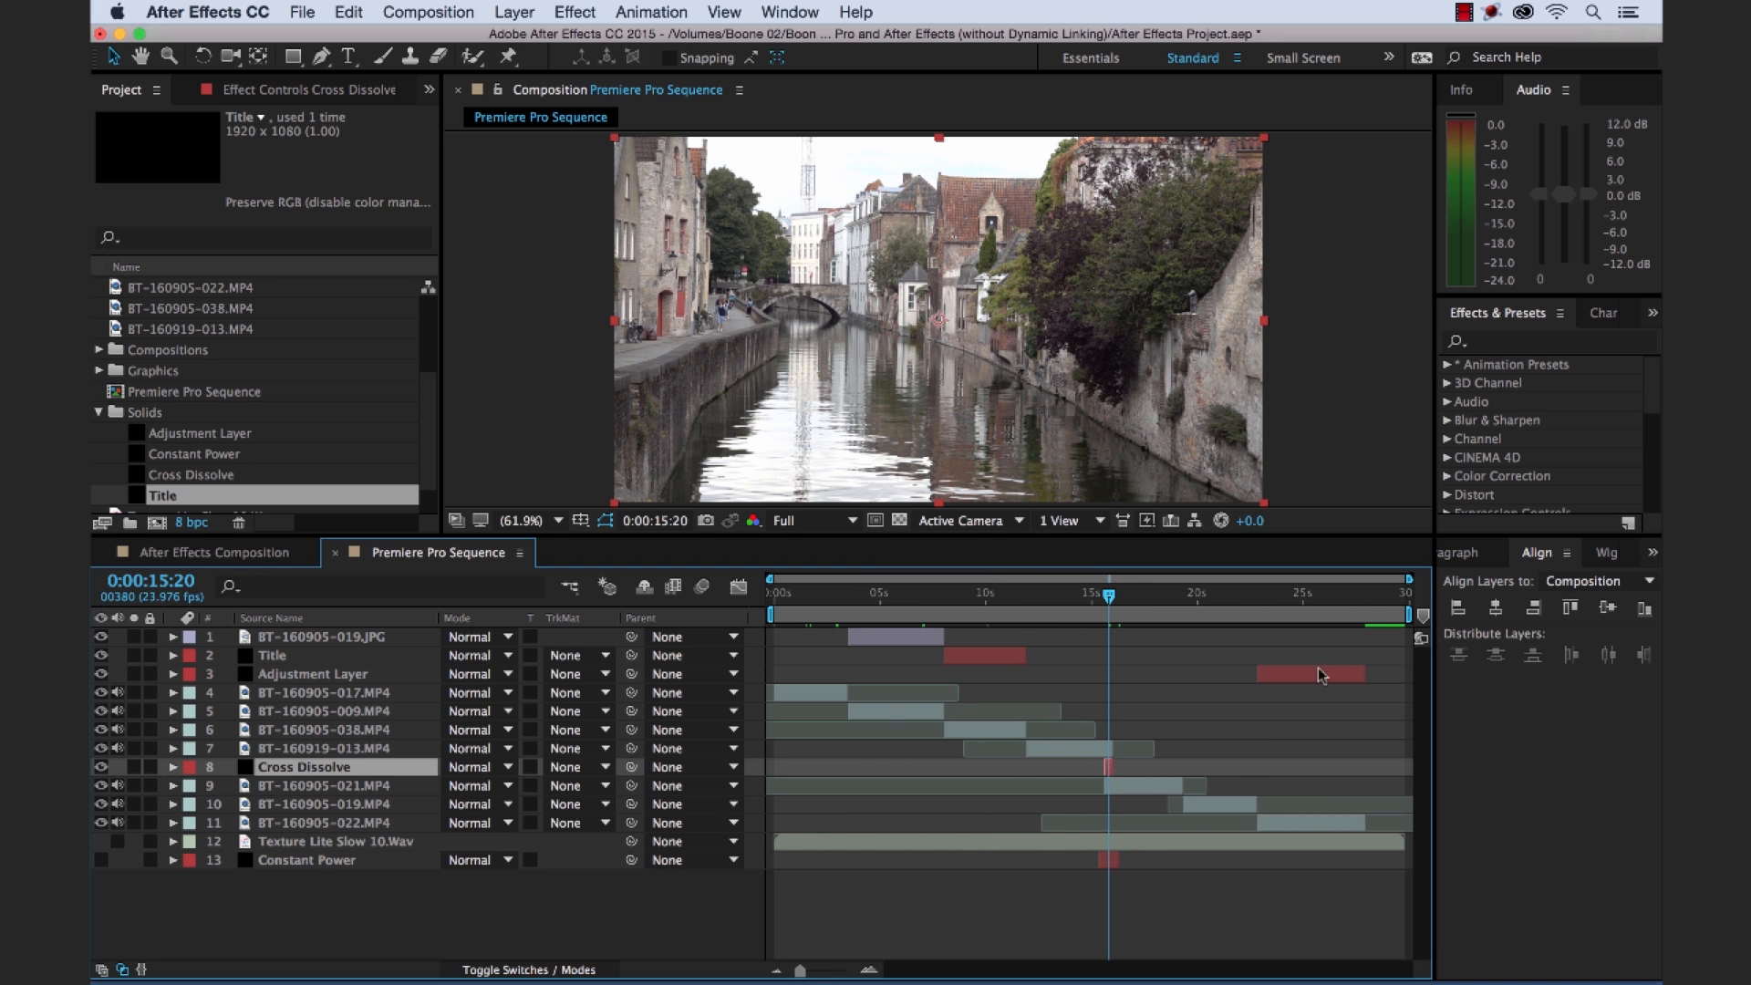
pyautogui.click(1316, 591)
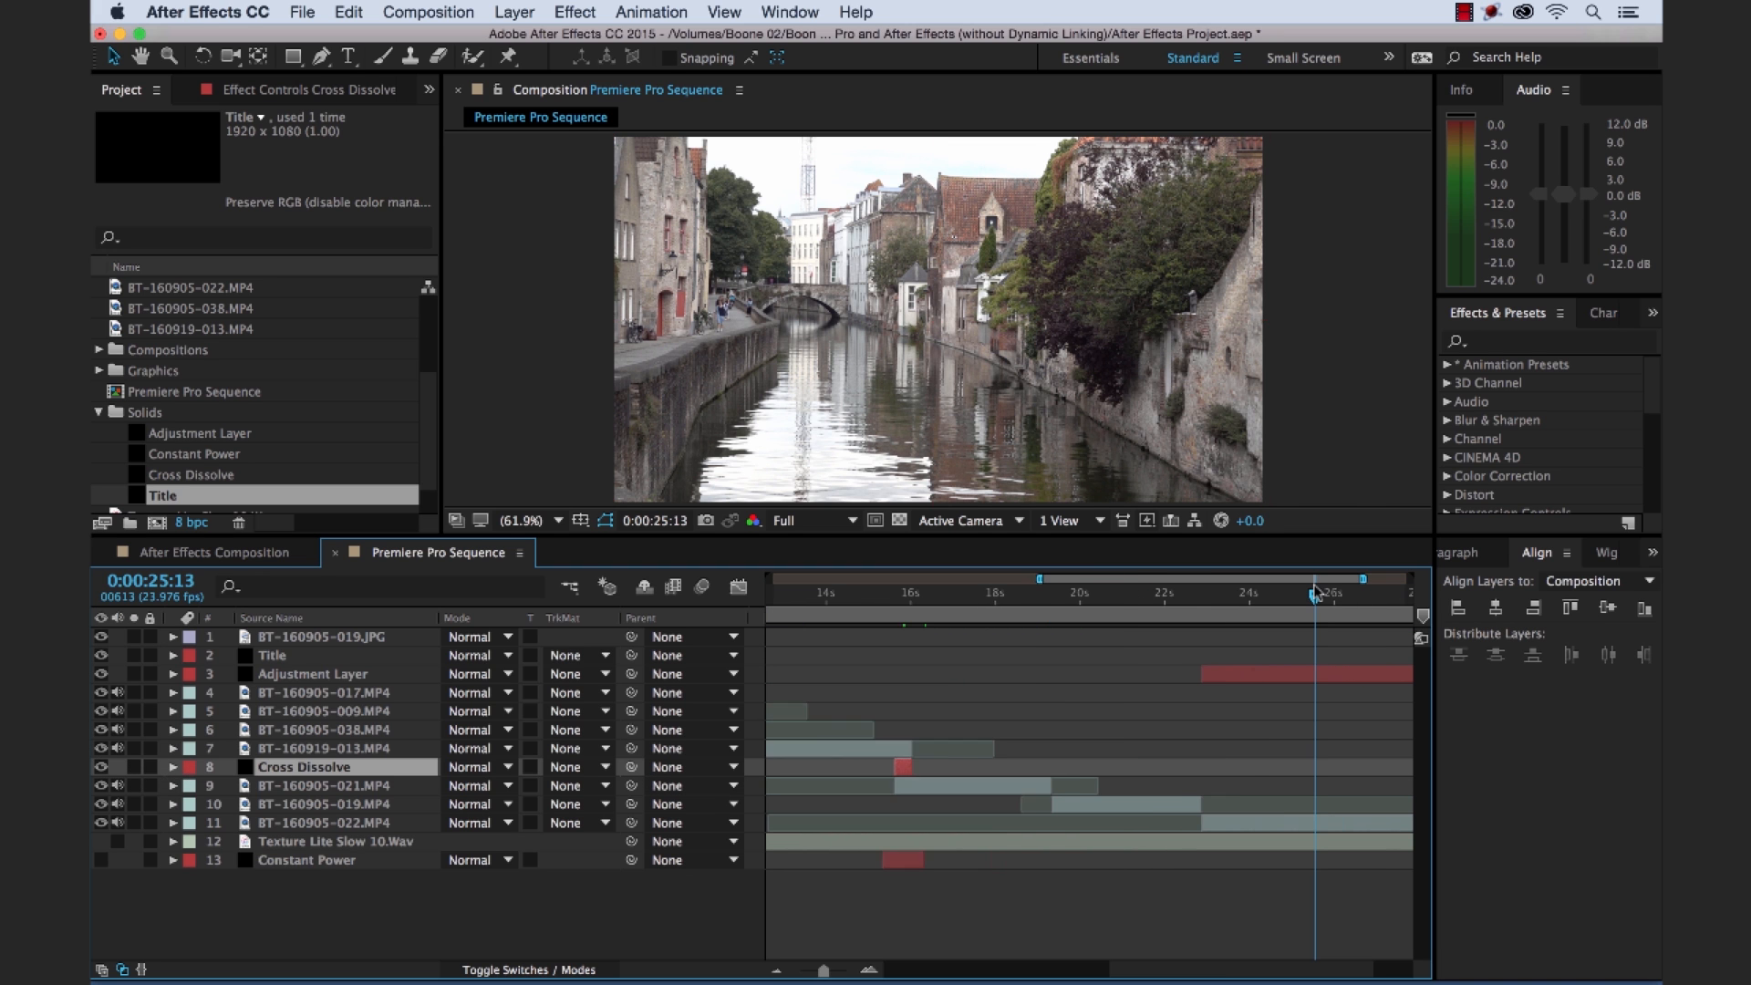
pyautogui.press(';')
pyautogui.click(1243, 677)
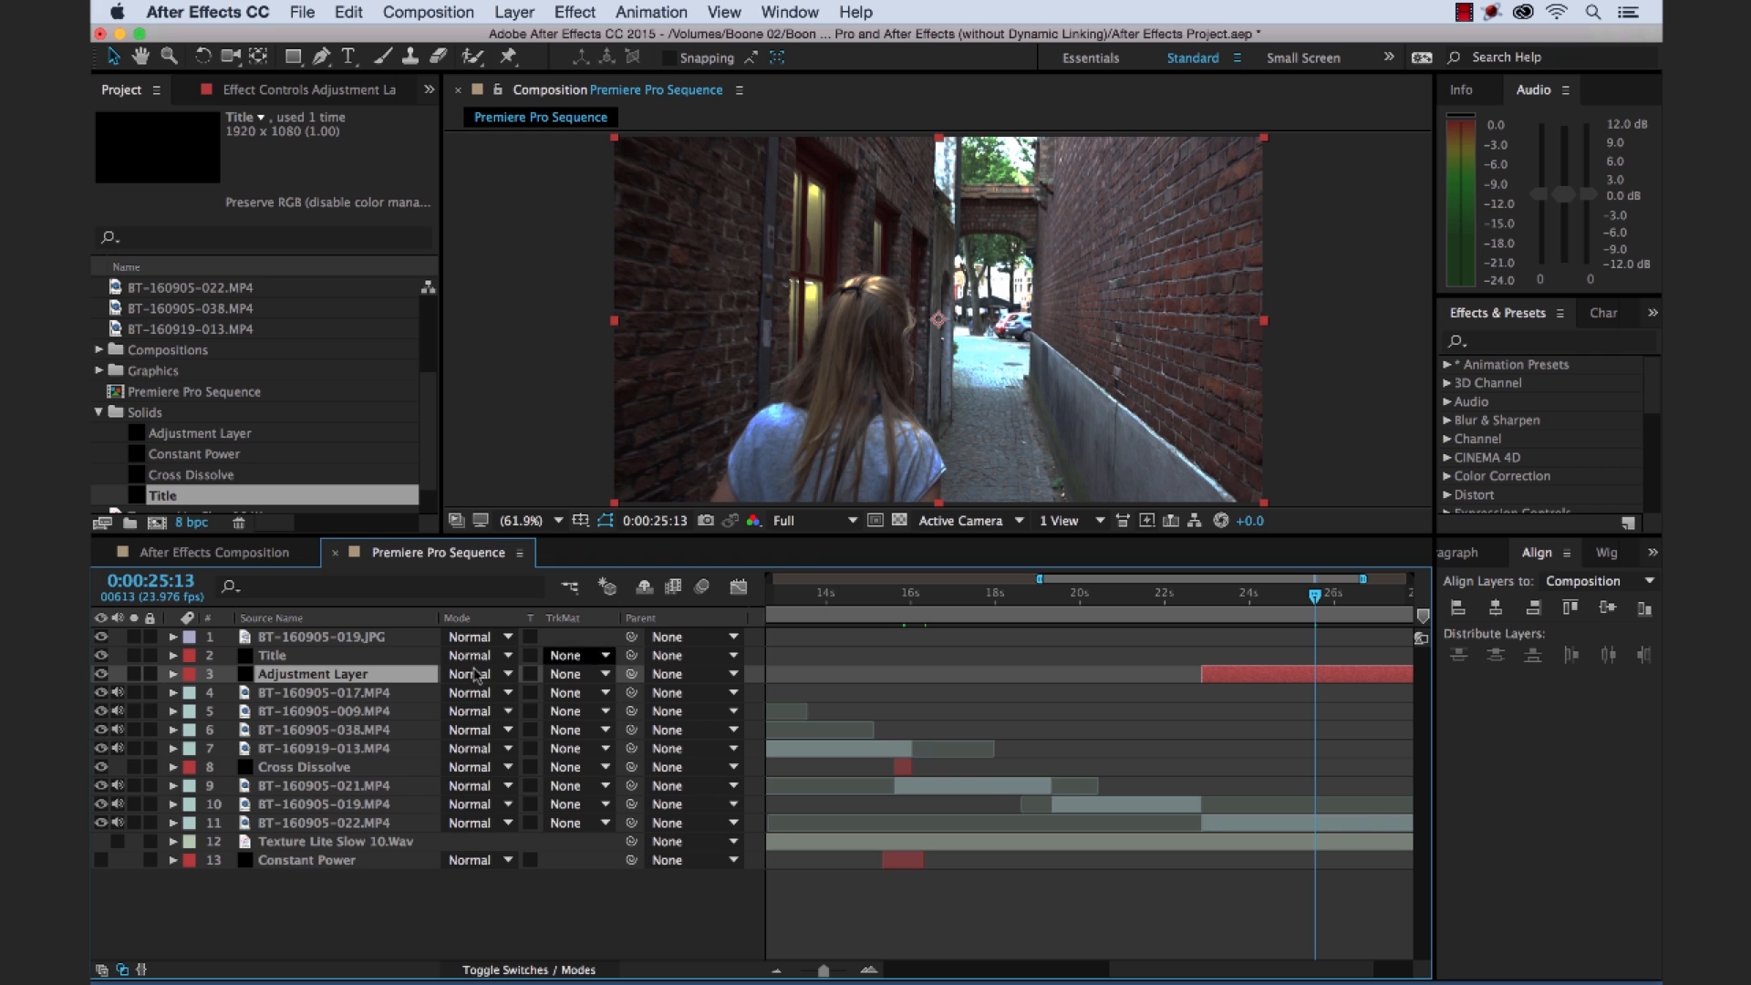
pyautogui.click(100, 673)
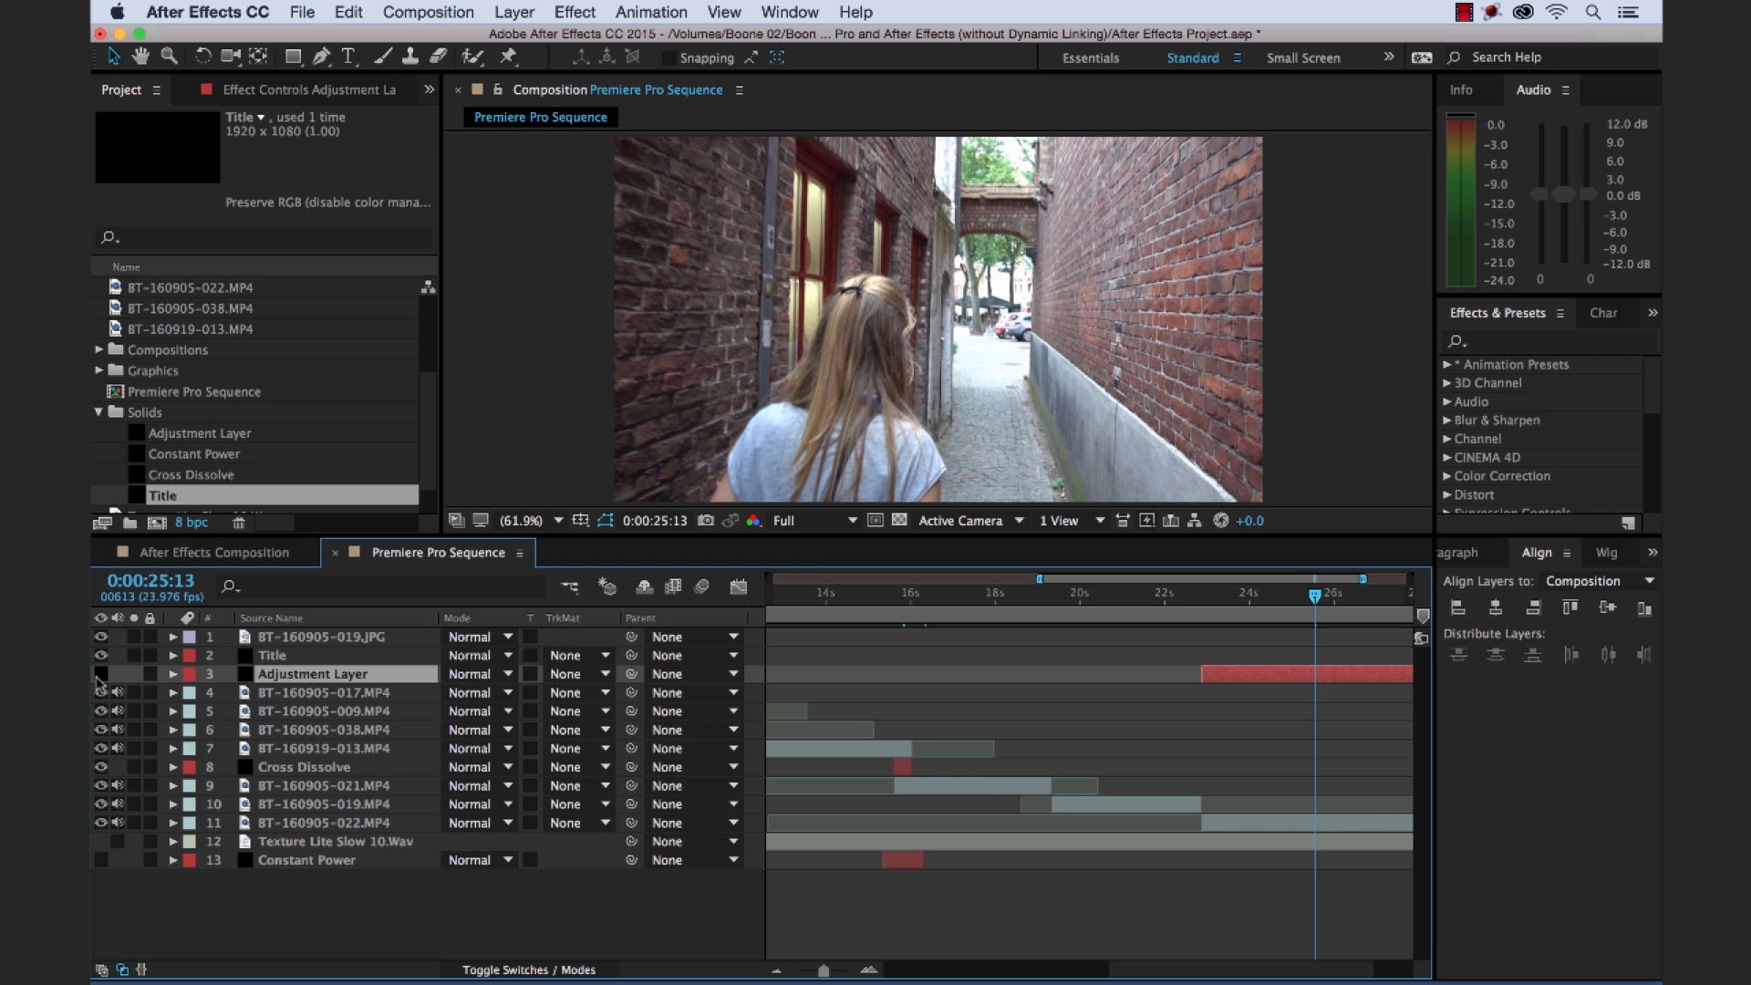
pyautogui.click(100, 673)
pyautogui.press(';')
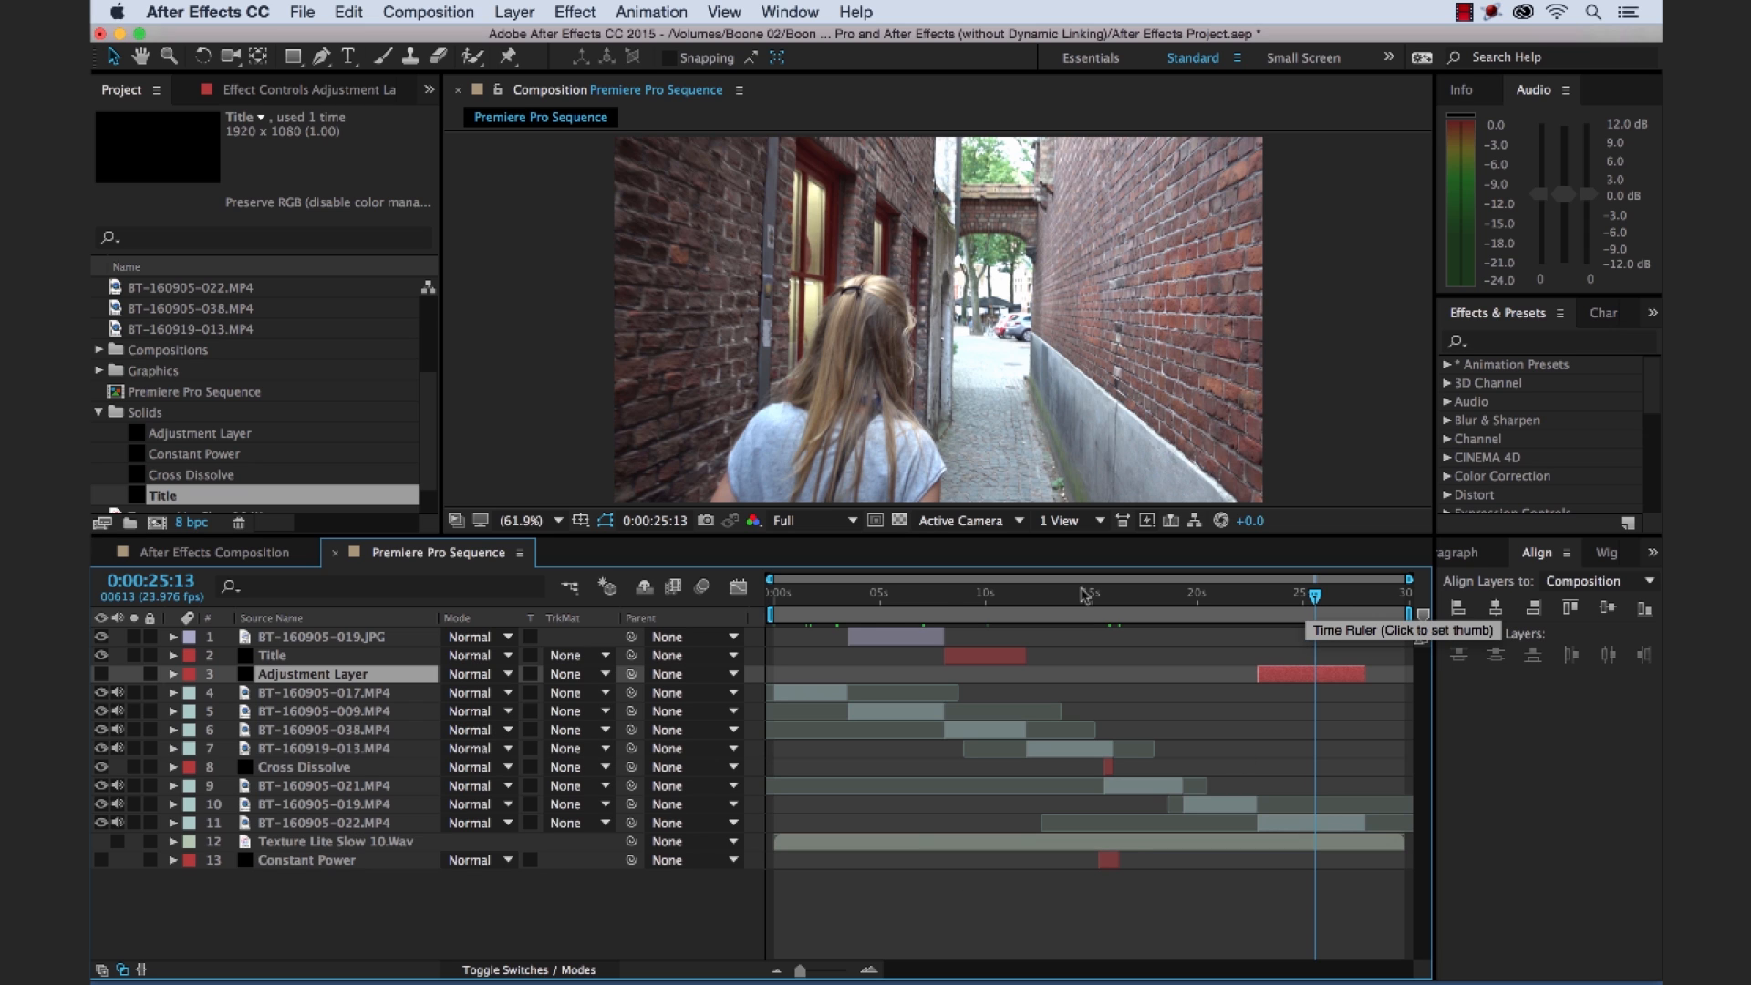
# Deselect the Adjustment Layer and collapse the Solids folder in the project.
pyautogui.click(315, 910)
pyautogui.click(99, 413)
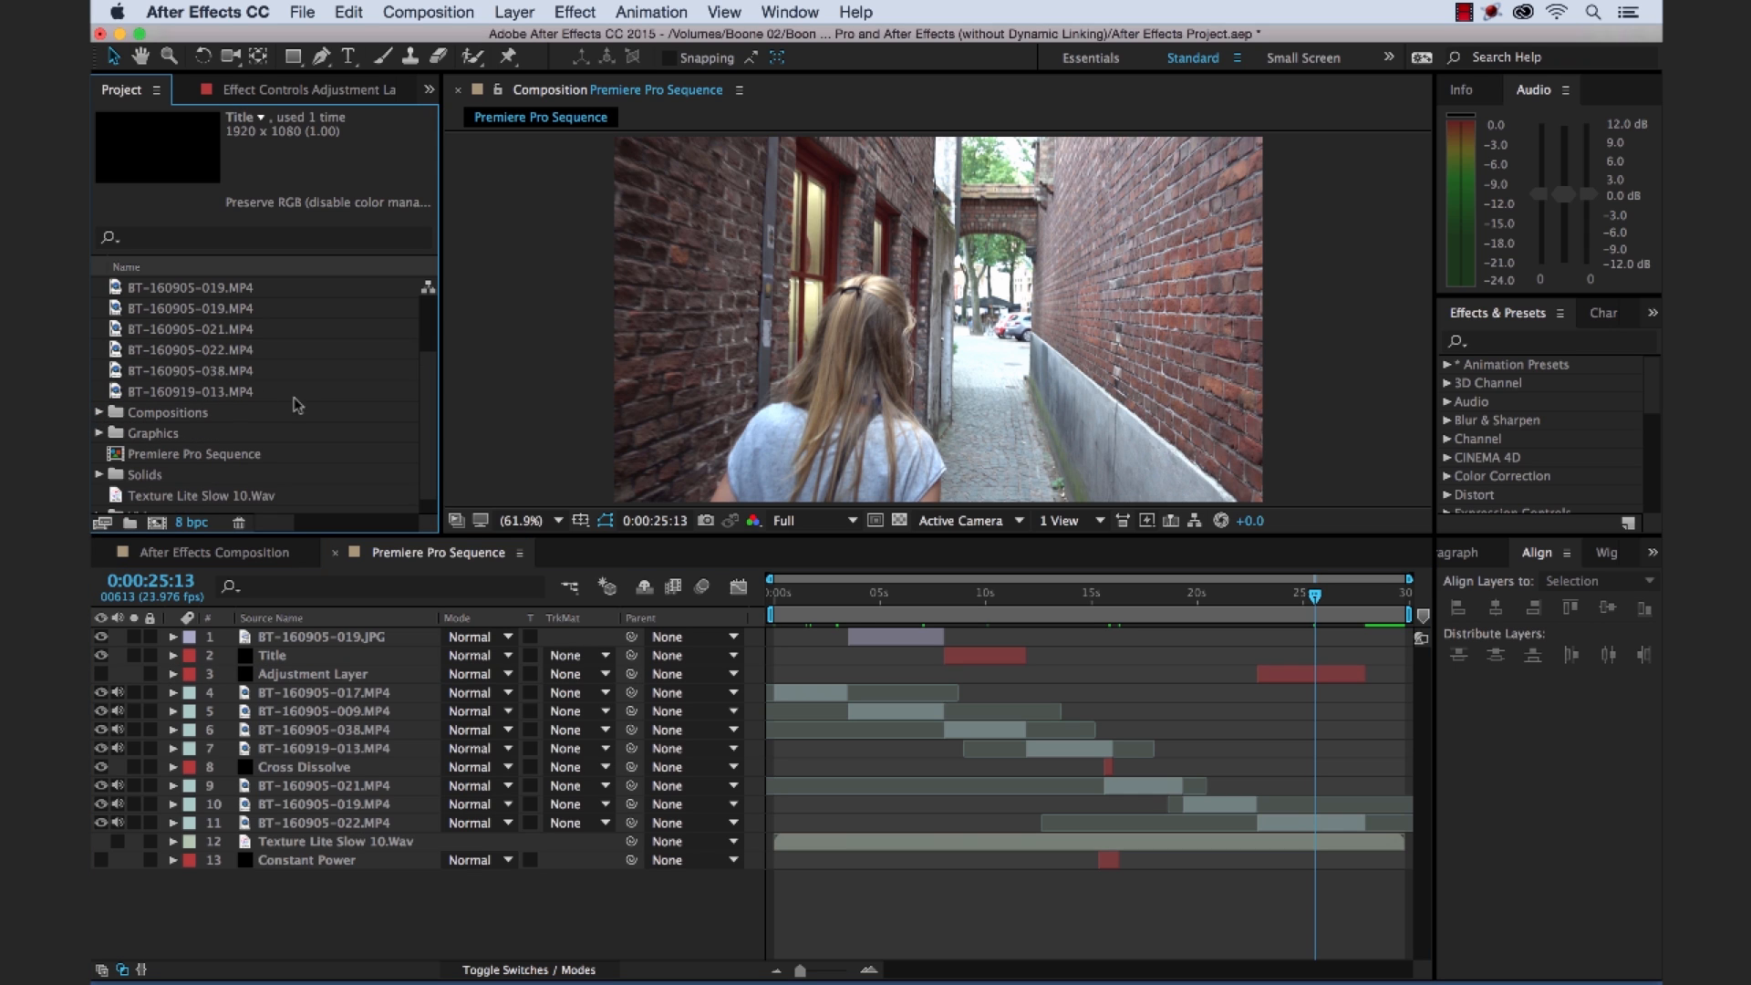